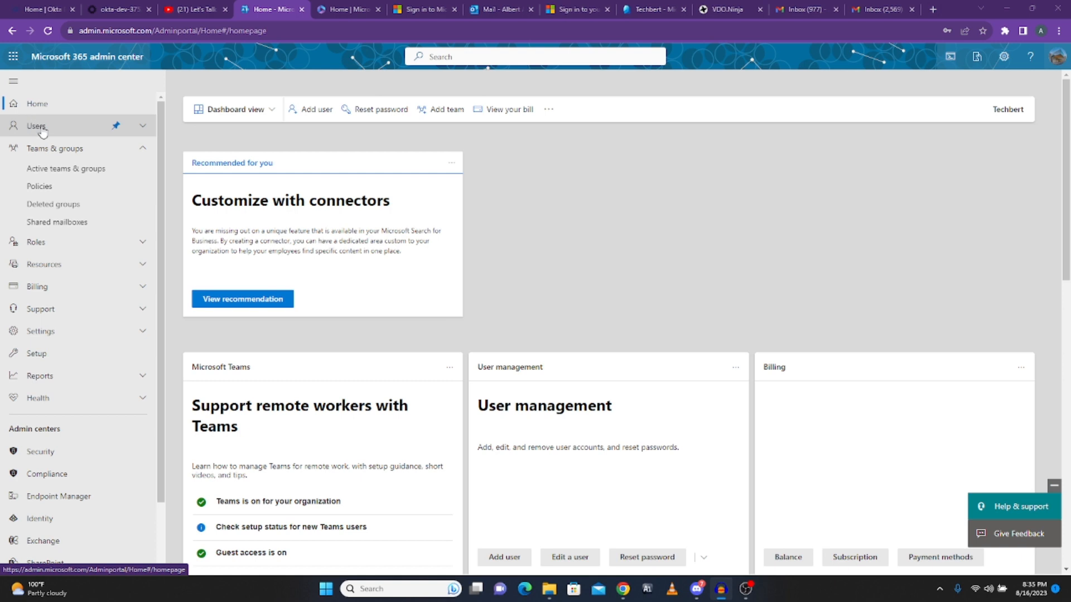
Open the active users list in the Microsoft 365 admin center and look through its accounts
left_click(42, 129)
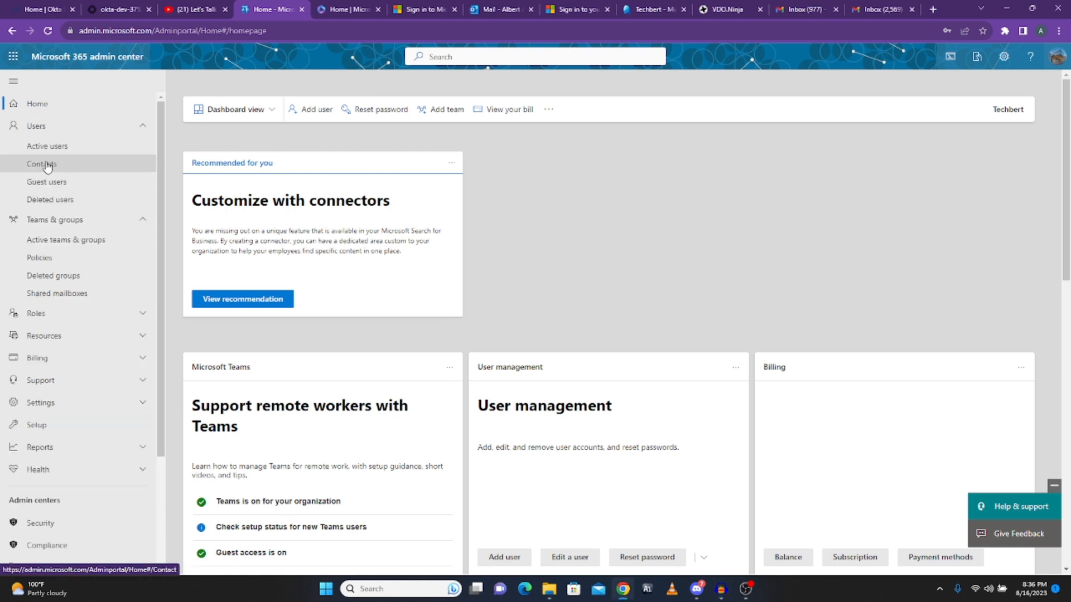
left_click(49, 149)
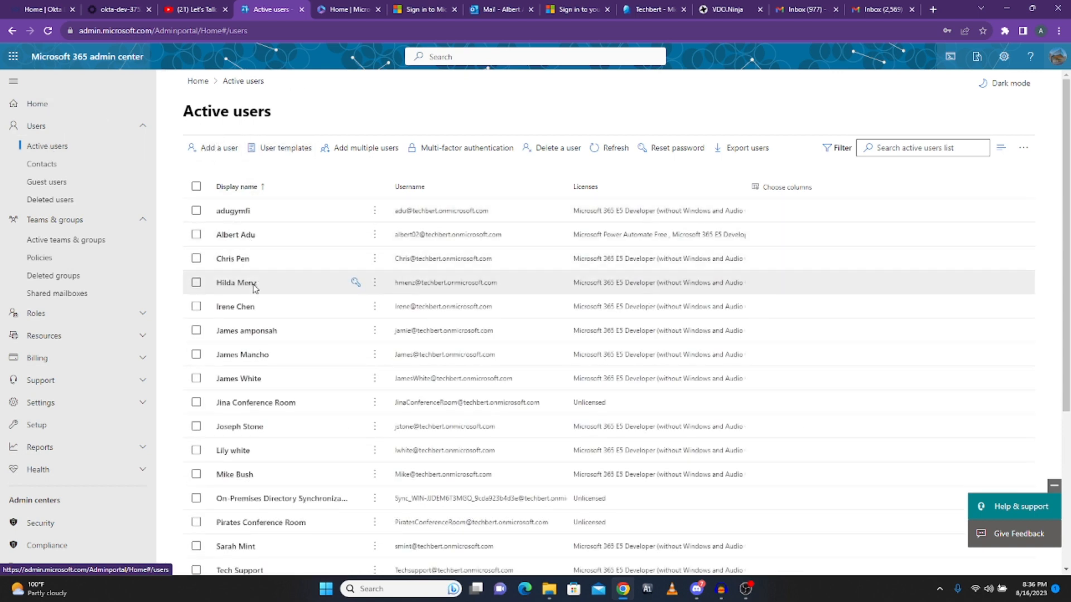
scroll(254, 287, "down", 3)
scroll(262, 301, "up", 1)
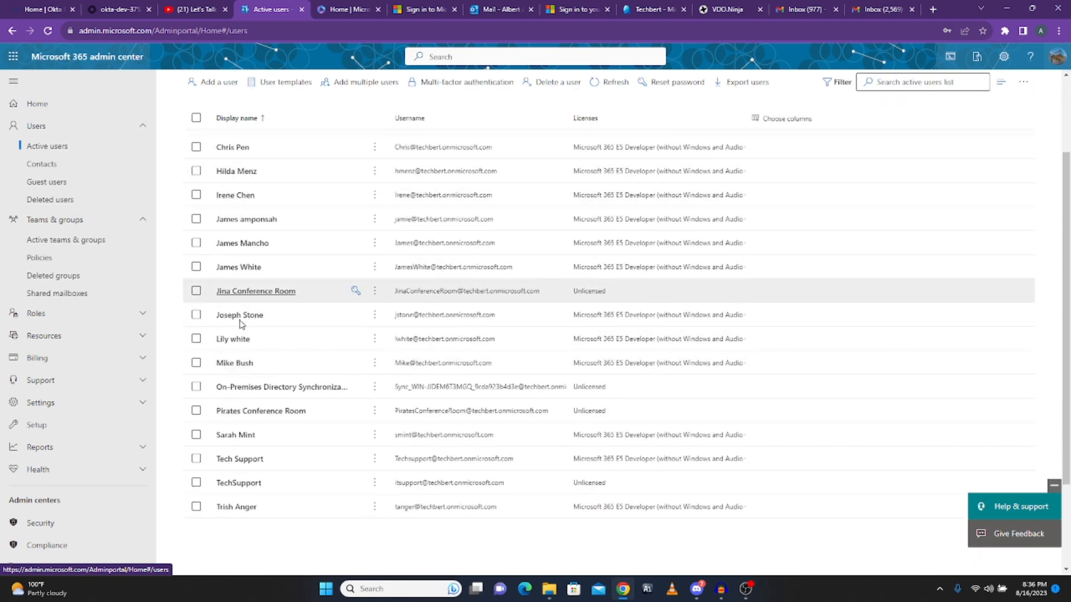
scroll(249, 424, "up", 3)
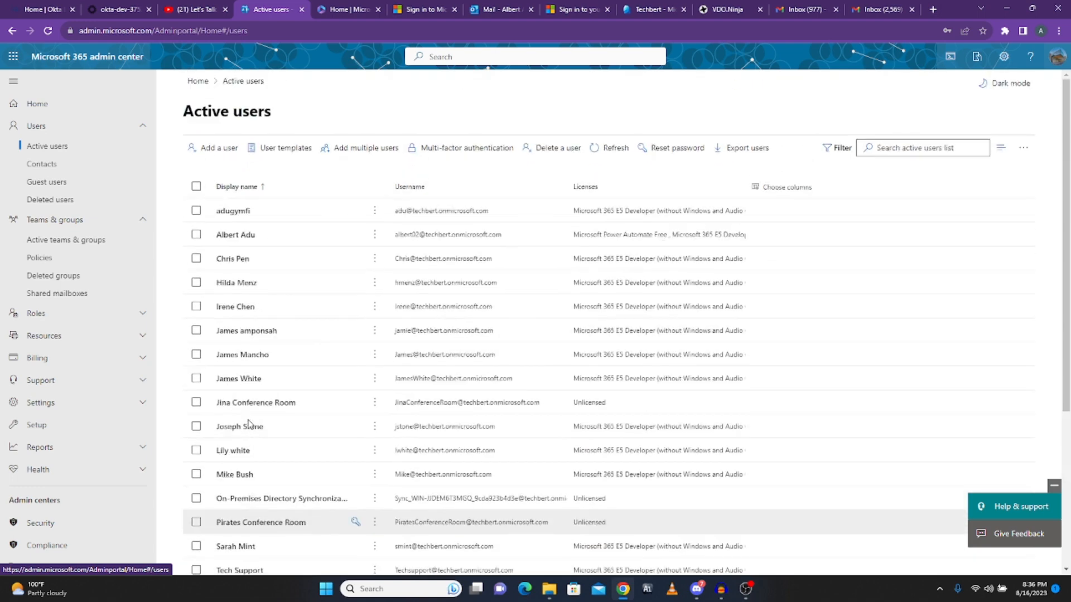
Open the active teams and groups page and review the Microsoft 365 groups
left_click(137, 128)
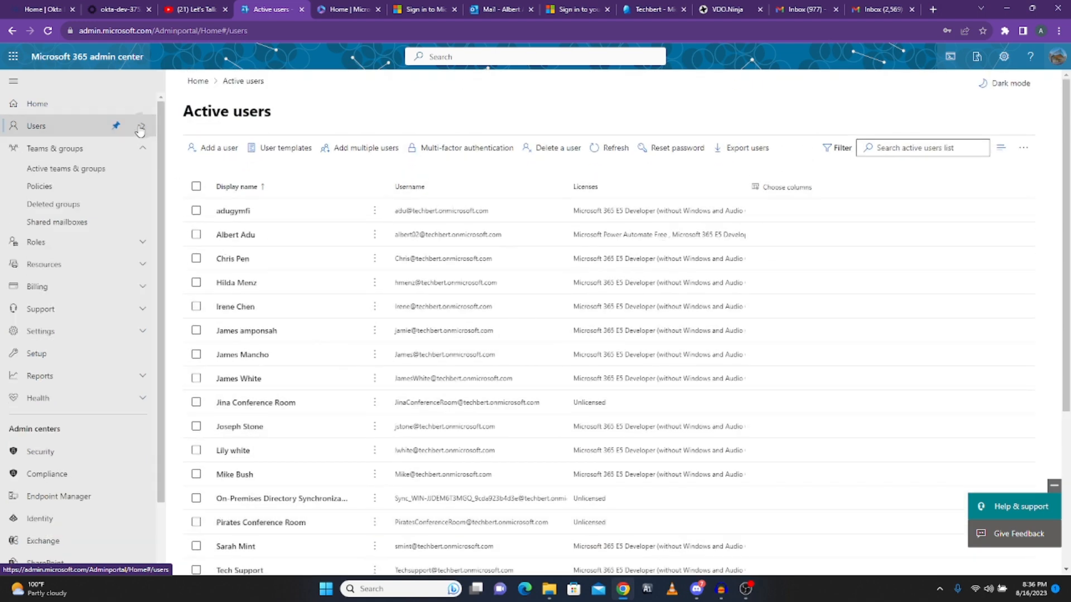
left_click(63, 150)
left_click(83, 148)
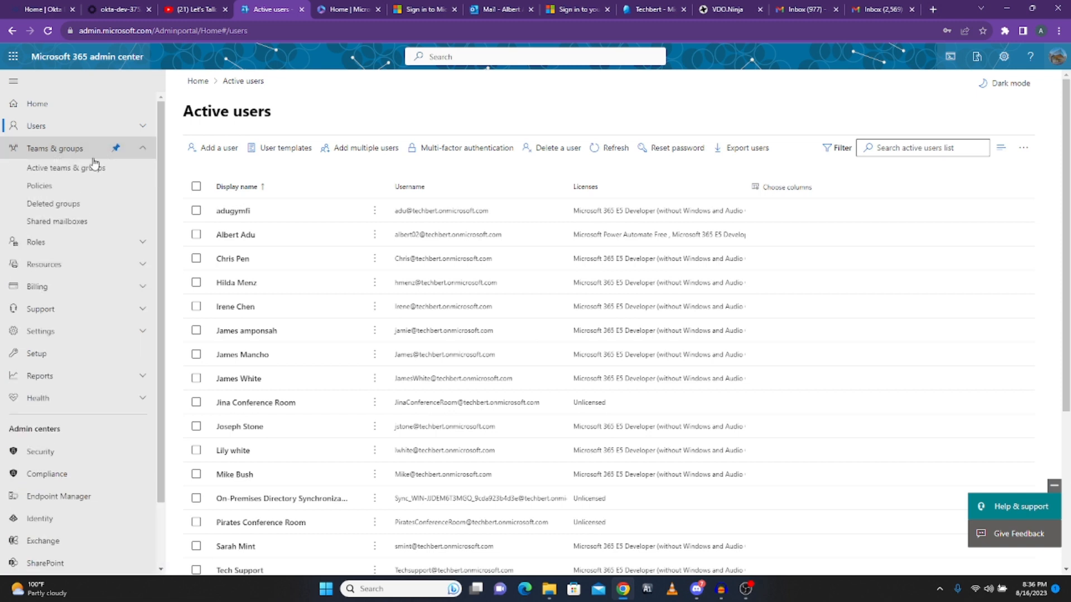
left_click(73, 168)
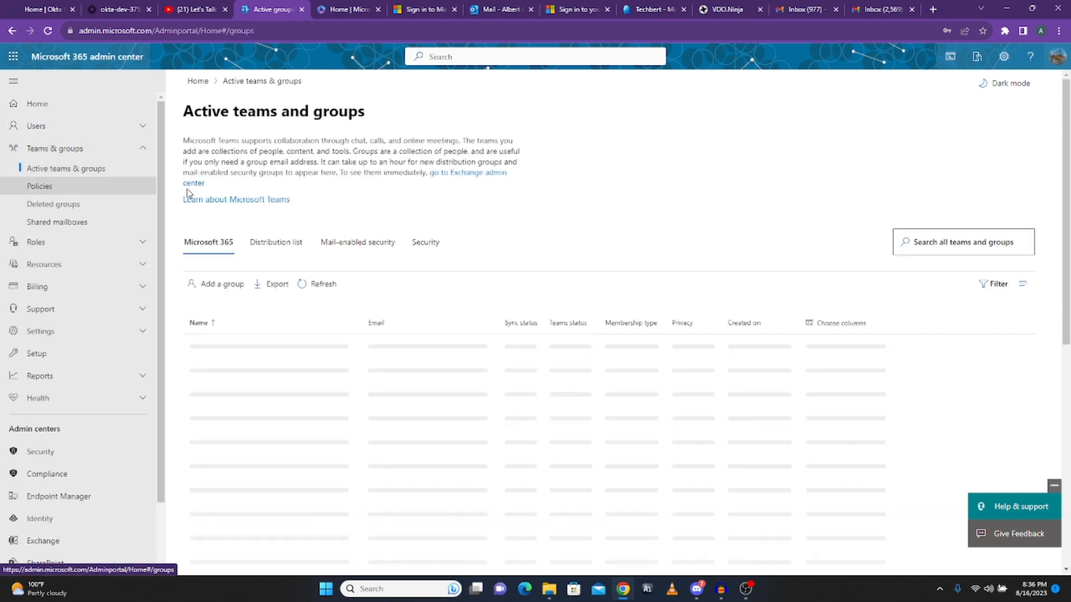
scroll(258, 391, "down", 1)
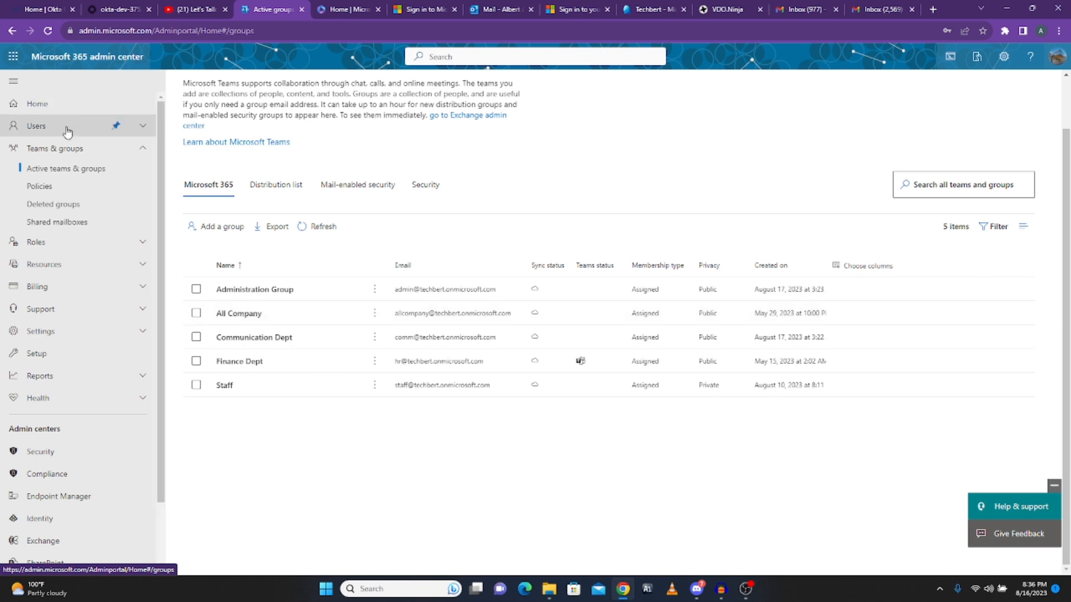
Switch to the Okta admin console and review the people in its directory
left_click(121, 11)
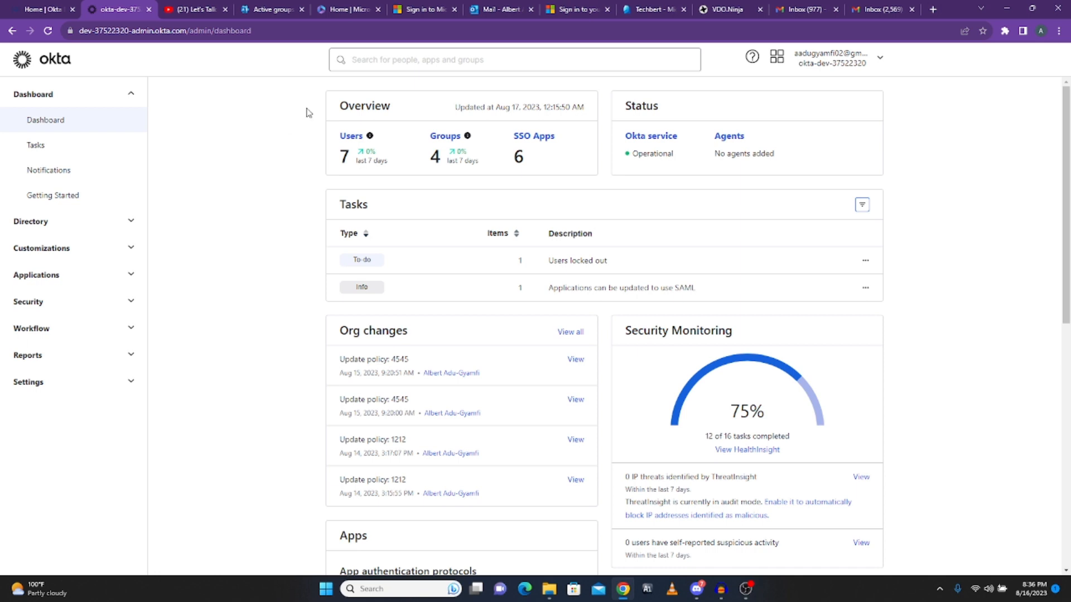
left_click(36, 141)
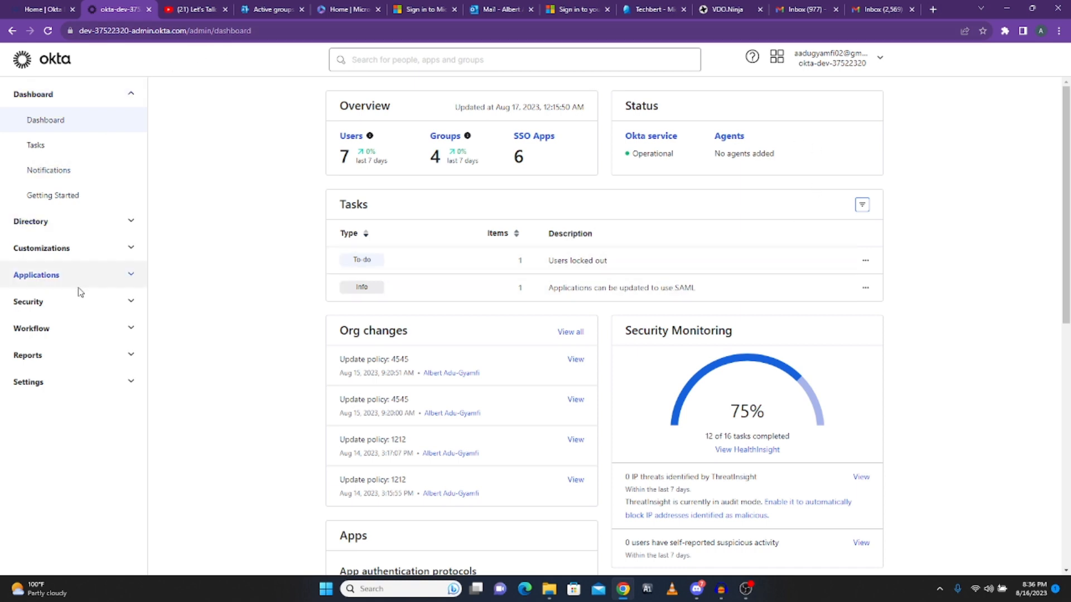
left_click(54, 227)
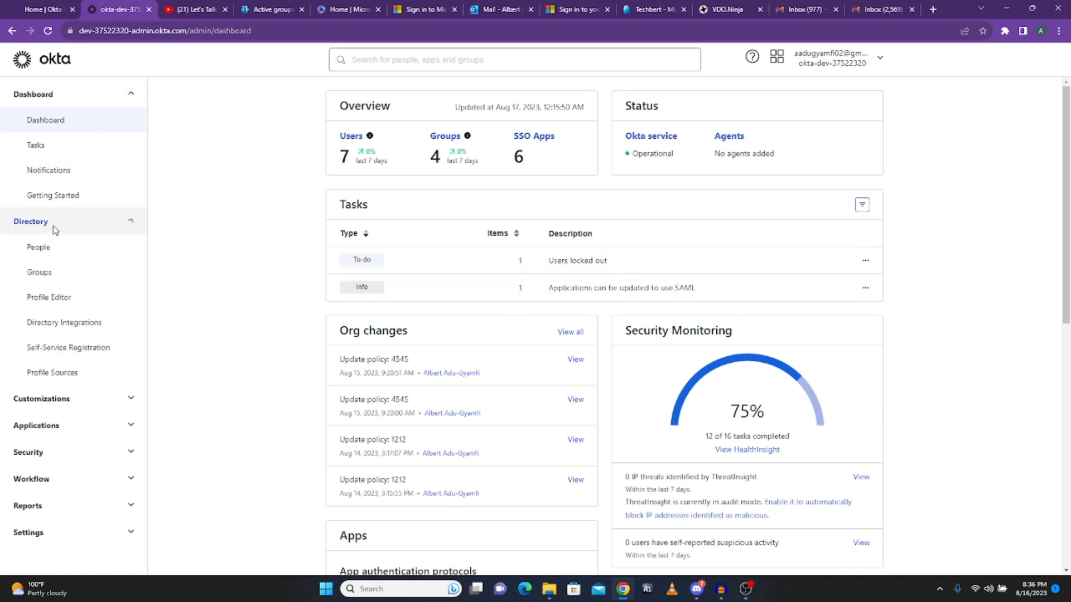
left_click(44, 255)
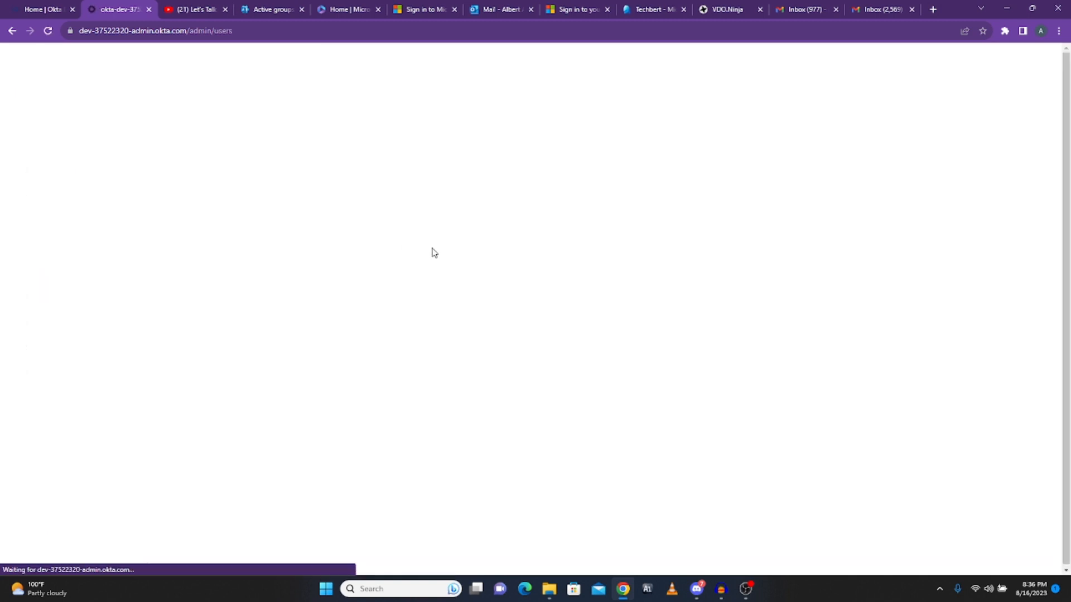
scroll(503, 256, "down", 1)
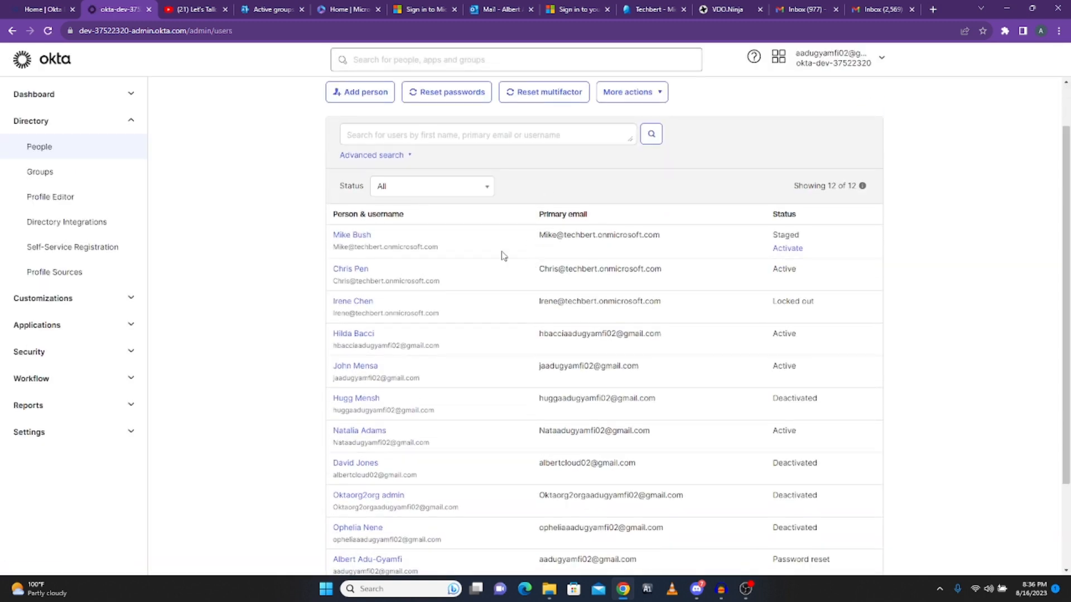
scroll(372, 247, "down", 1)
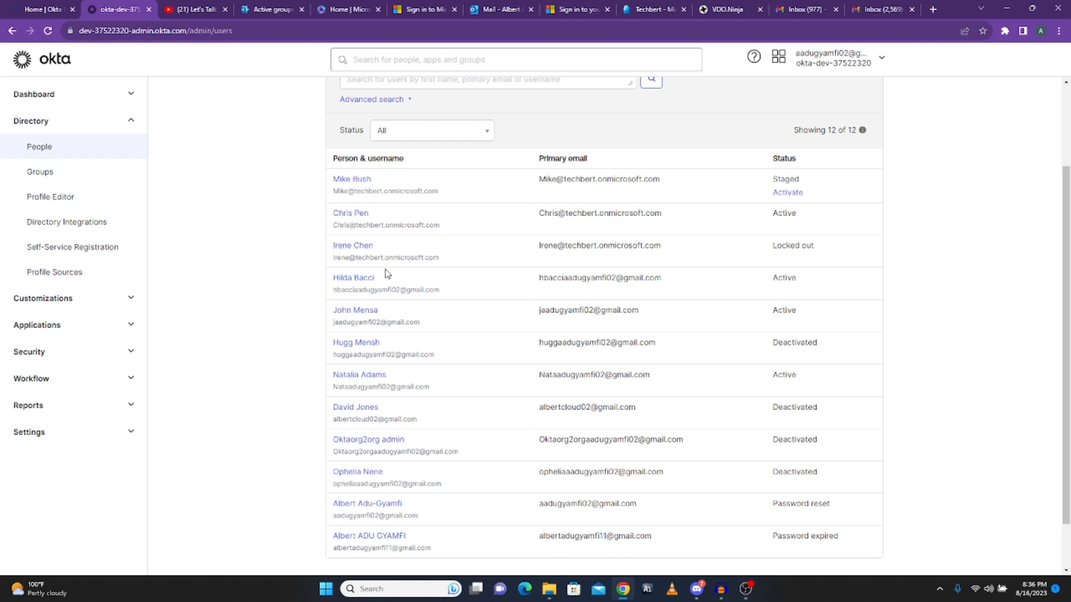
Switch back to the Microsoft 365 admin center, reopen the active users, and compare them with Okta's people list
left_click(276, 16)
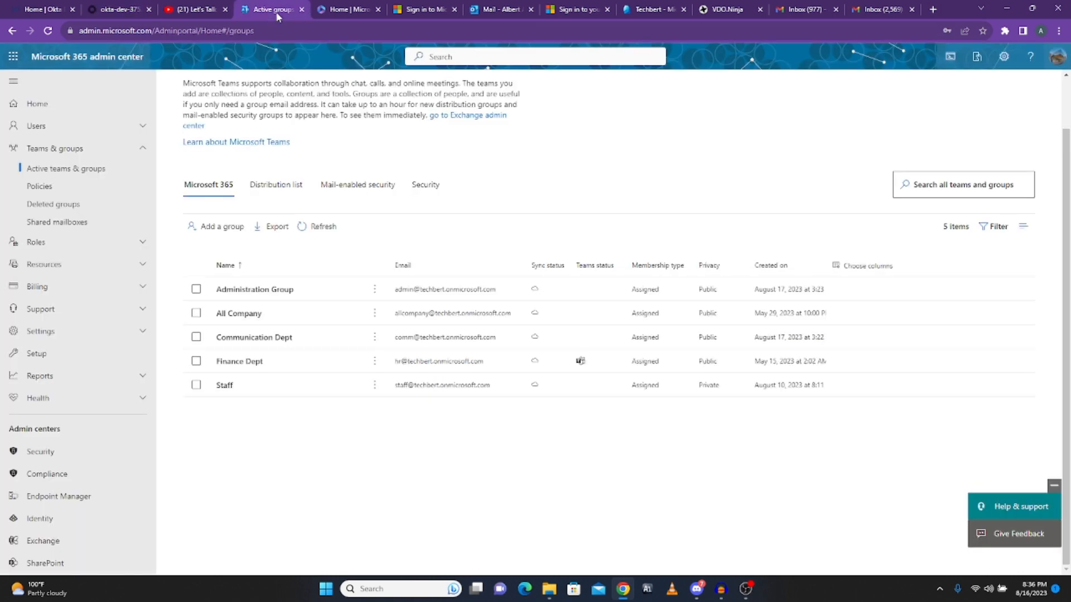
left_click(65, 123)
left_click(50, 145)
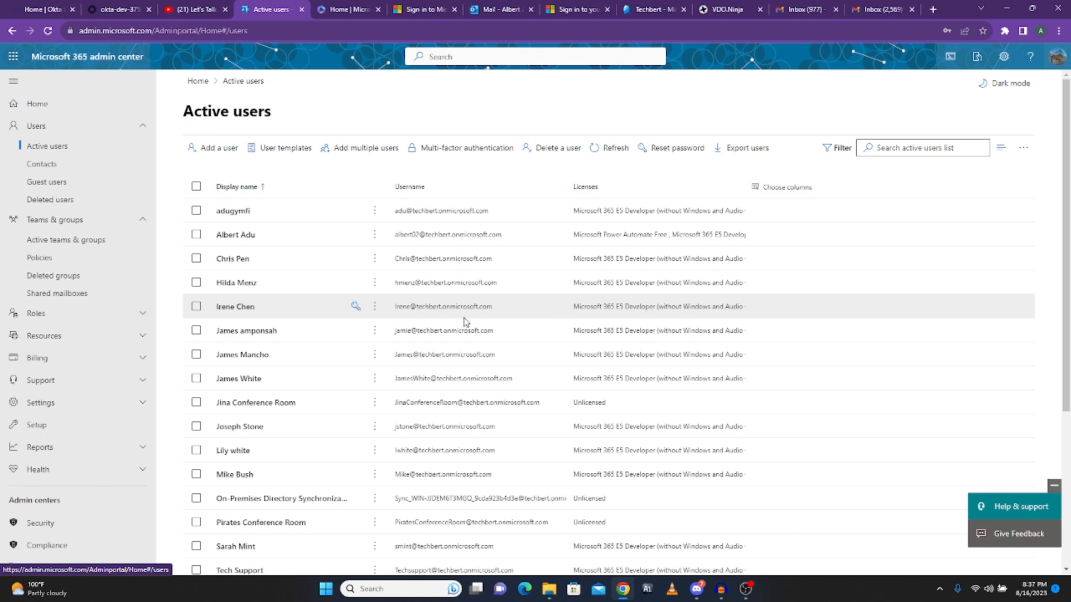
left_click(113, 10)
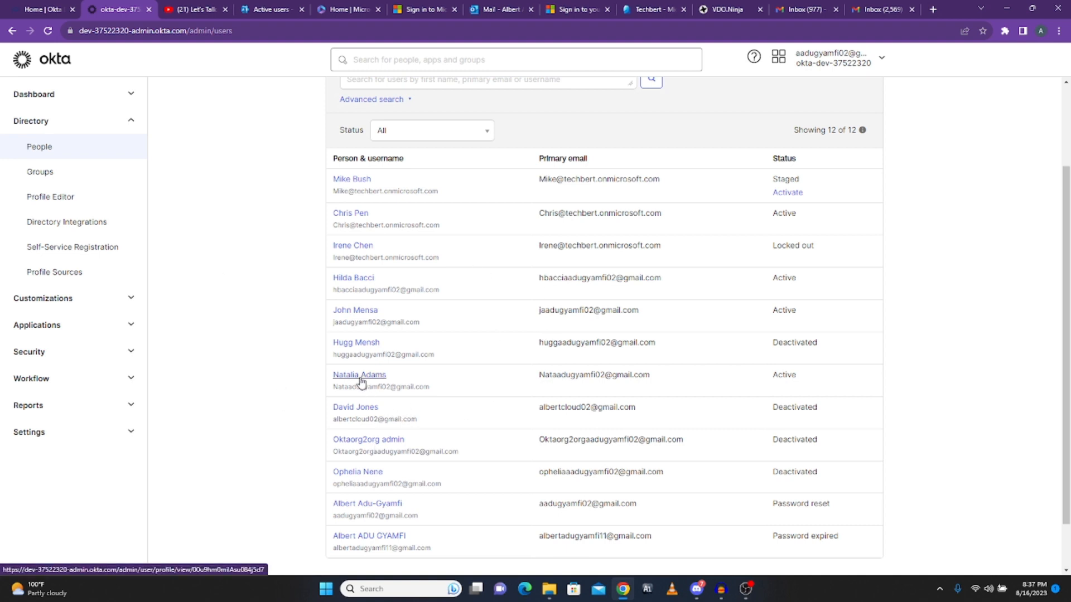
left_click(263, 10)
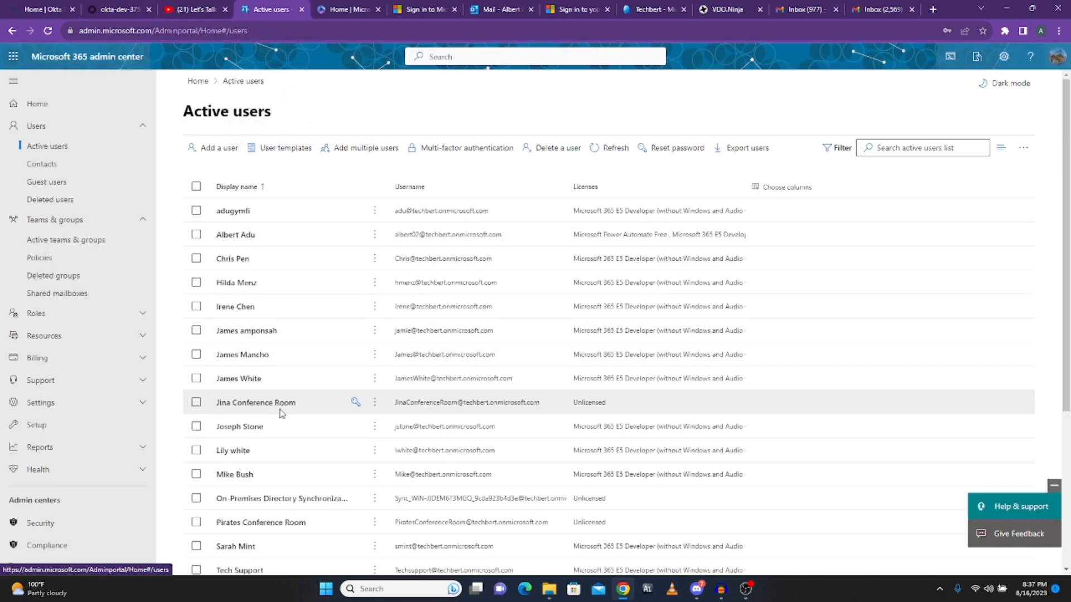
scroll(281, 413, "down", 2)
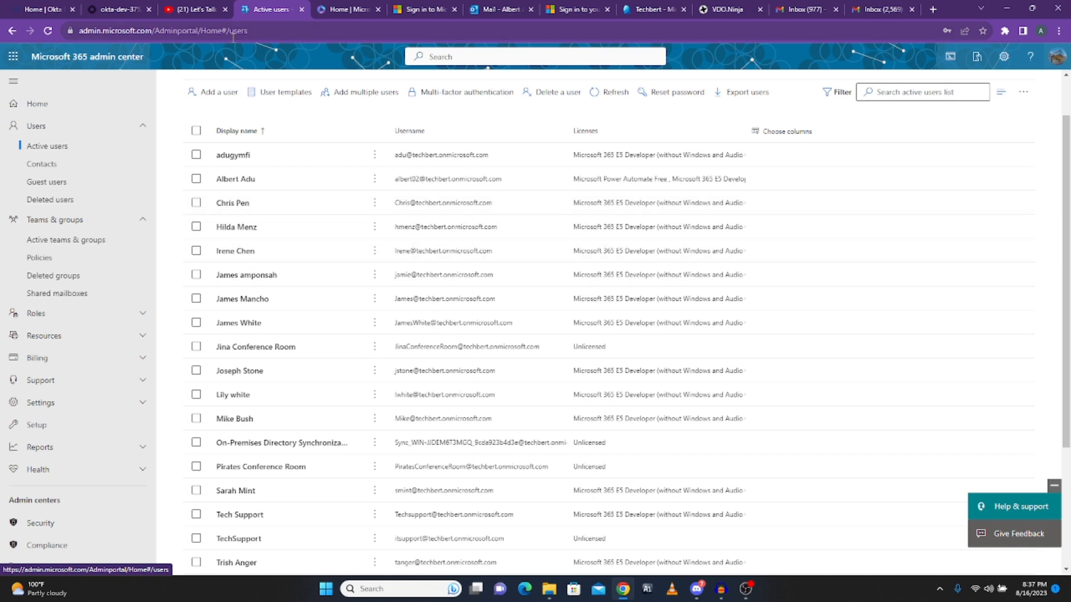
left_click(118, 12)
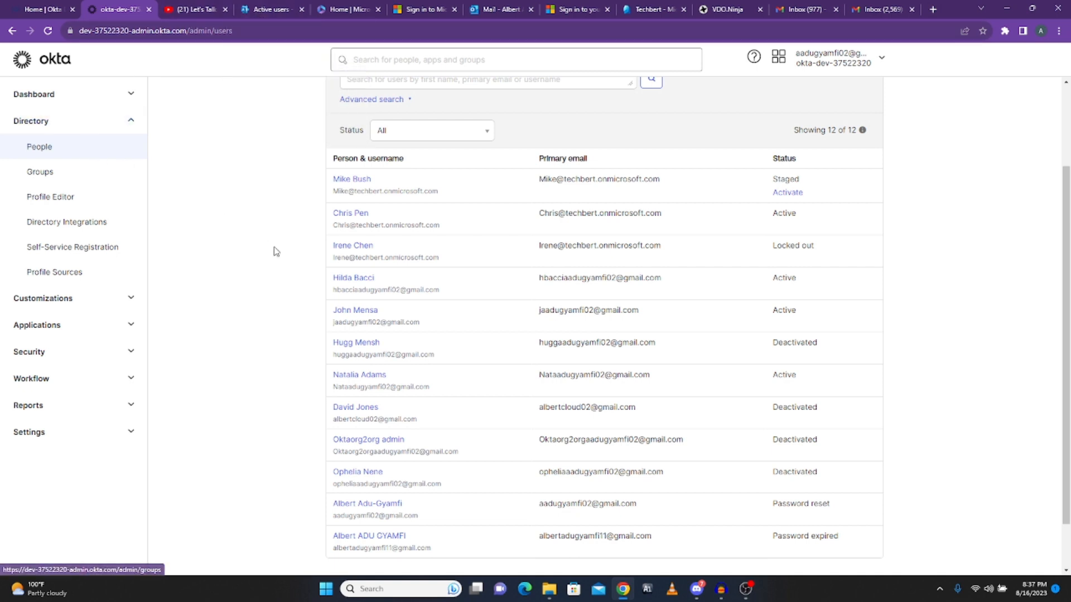
left_click(263, 12)
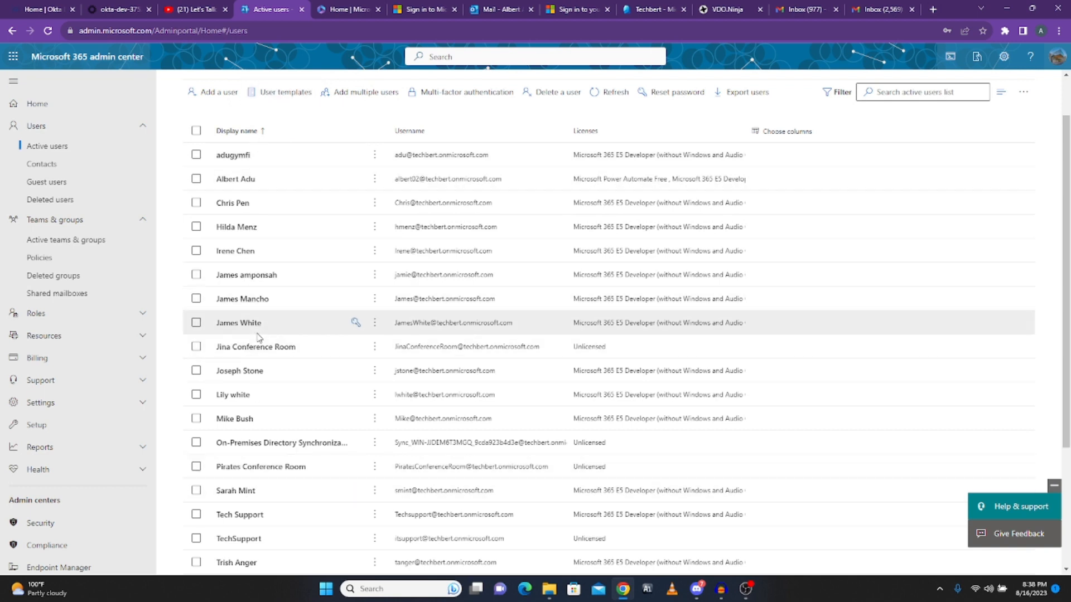
Return to the Okta admin console and open the Microsoft Office 365 application from the active applications
left_click(129, 9)
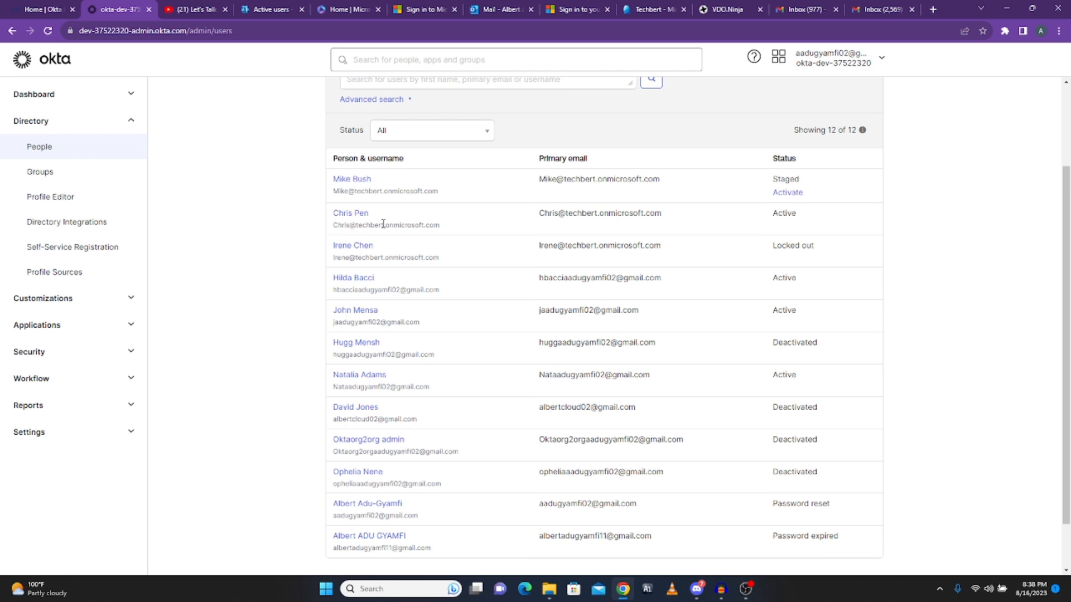
left_click(119, 124)
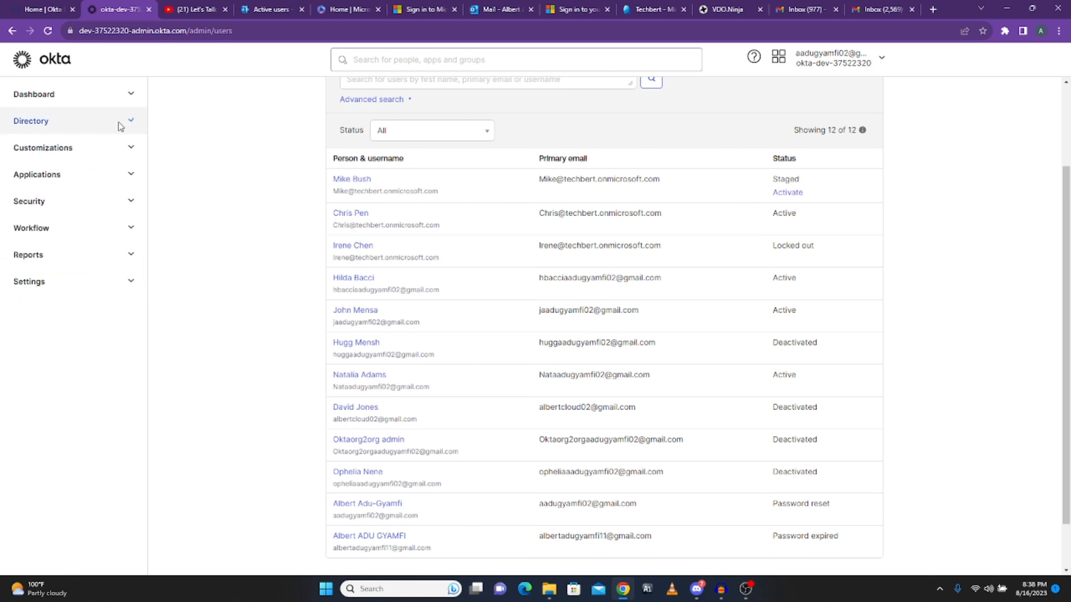
left_click(44, 178)
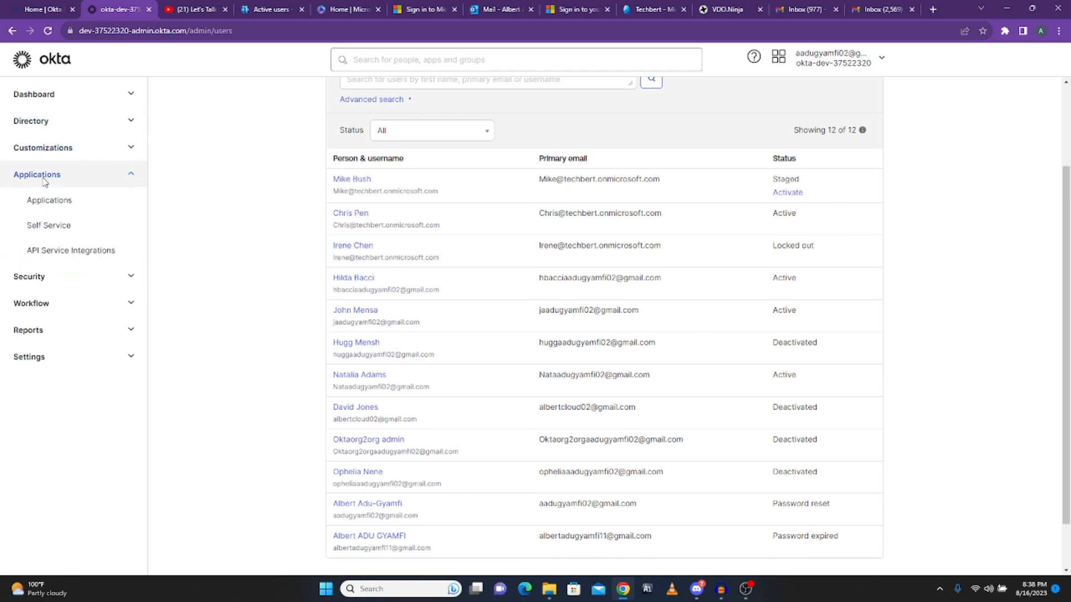
left_click(53, 206)
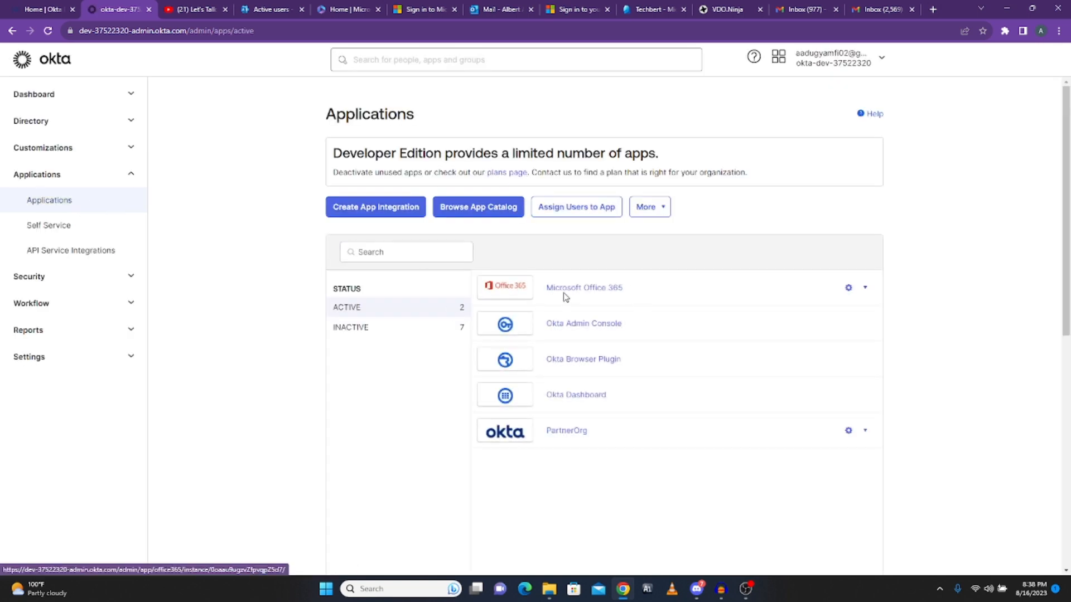
left_click(593, 289)
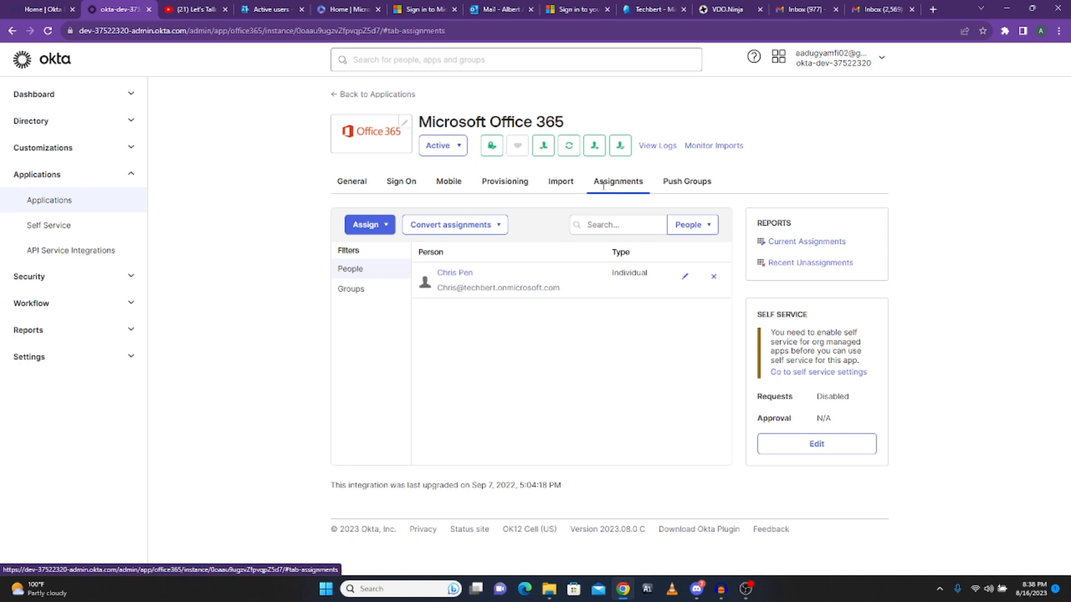
Review the Office 365 app's provisioning settings for Okta to Office 365
left_click(509, 188)
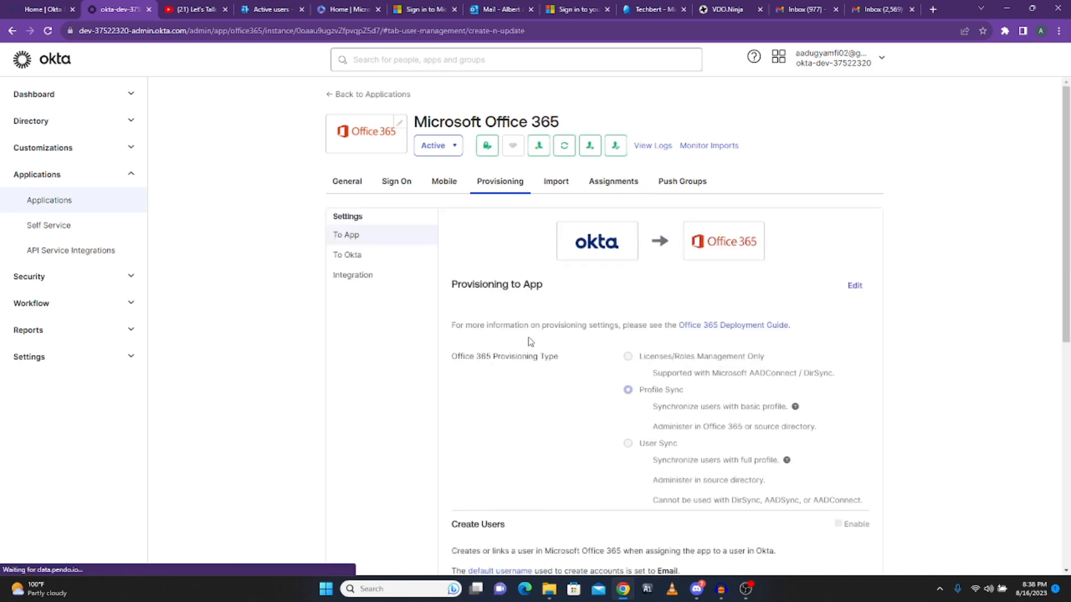
scroll(609, 370, "down", 6)
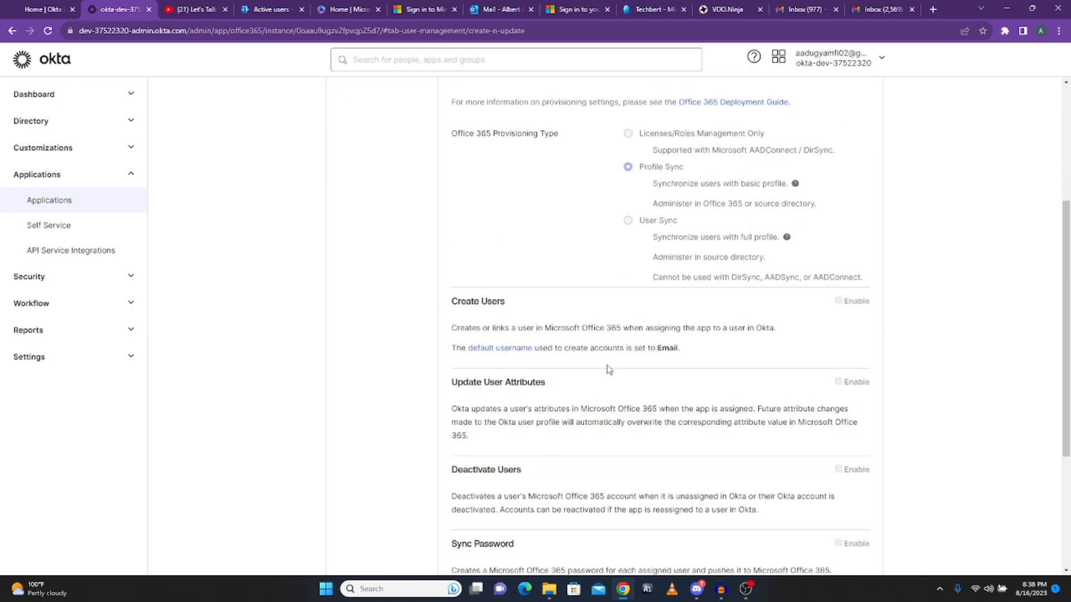
scroll(609, 370, "up", 2)
scroll(609, 370, "up", 4)
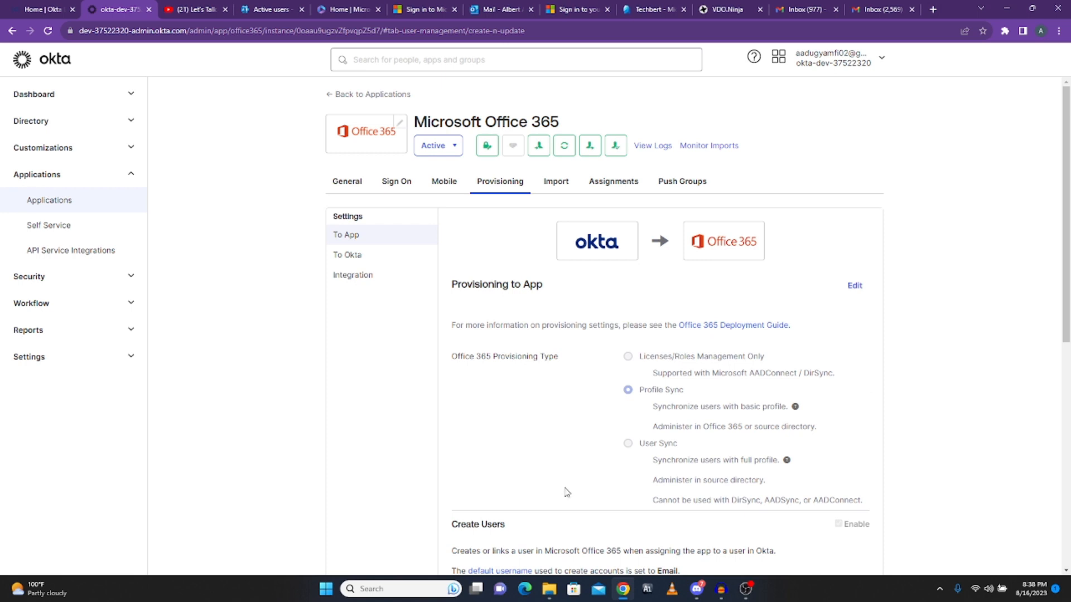
Run a one-time import of users and groups from Office 365 into Okta and dismiss the import summary
left_click(555, 184)
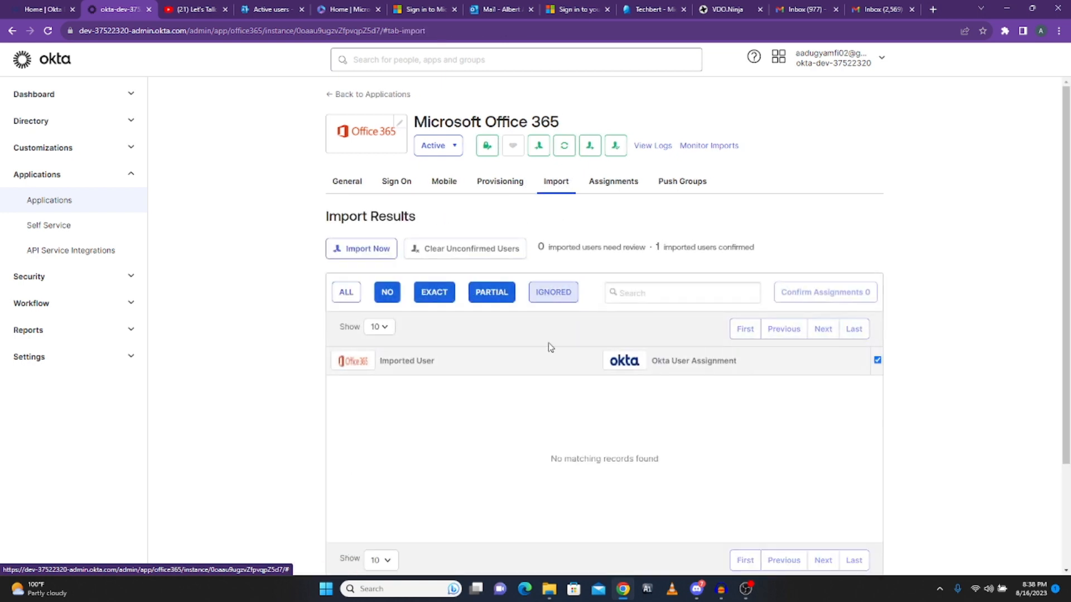
scroll(541, 363, "down", 1)
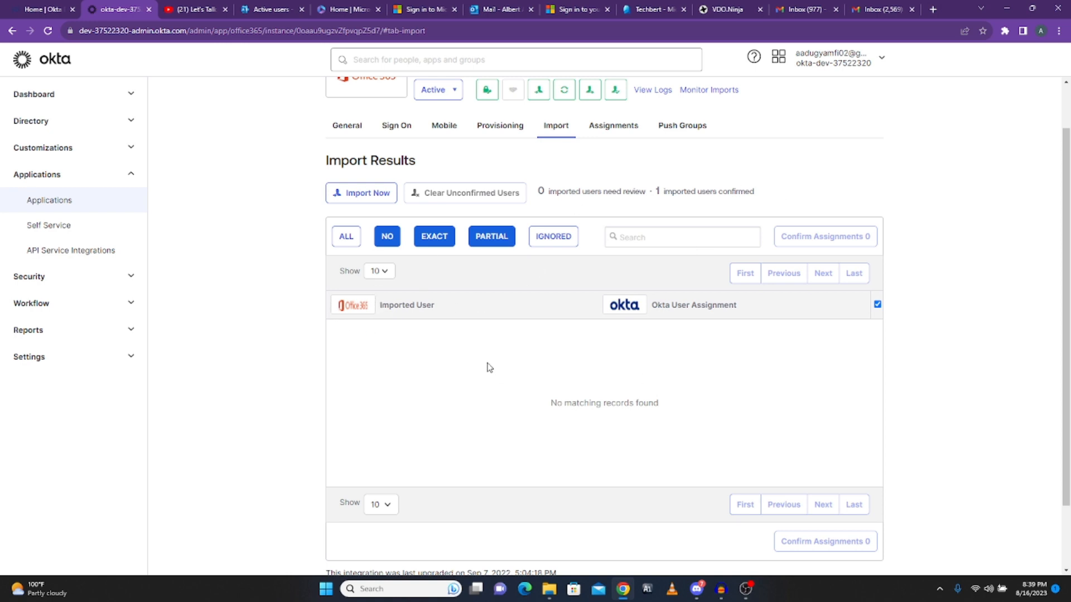
left_click(362, 195)
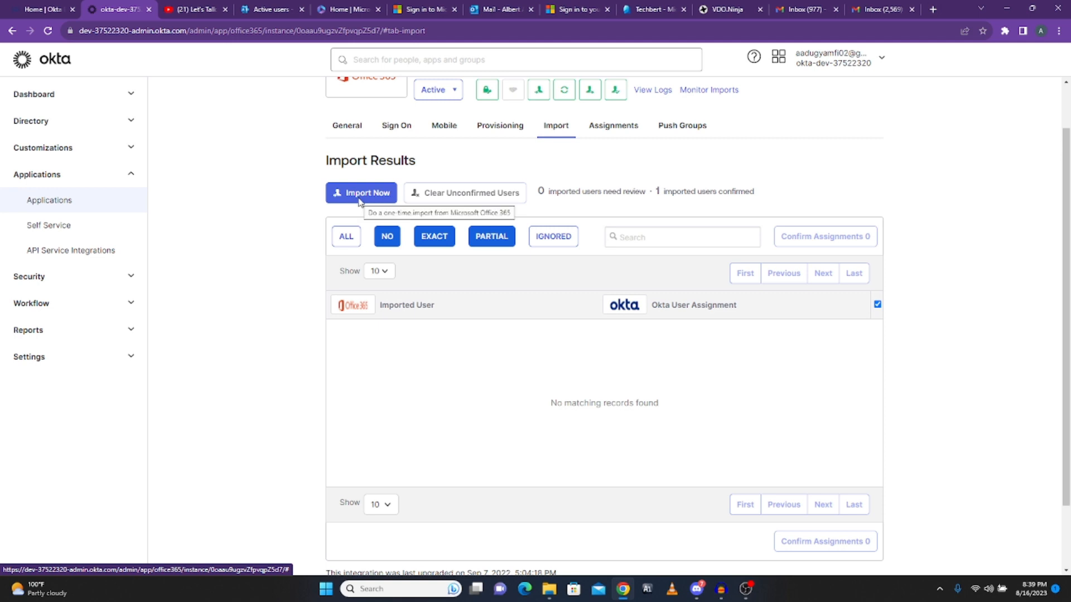
left_click(357, 196)
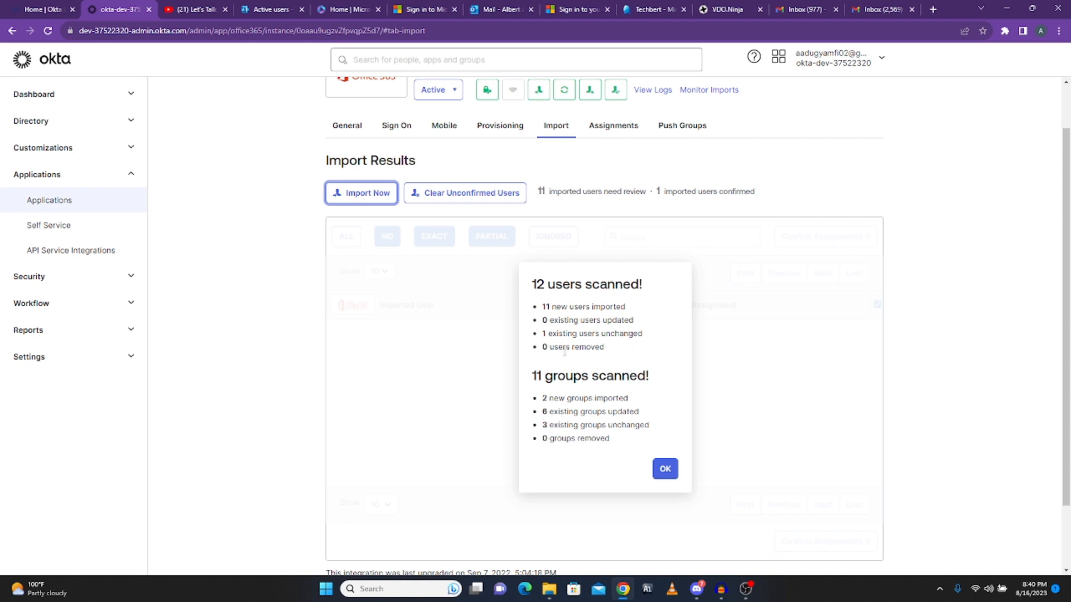
scroll(593, 351, "down", 1)
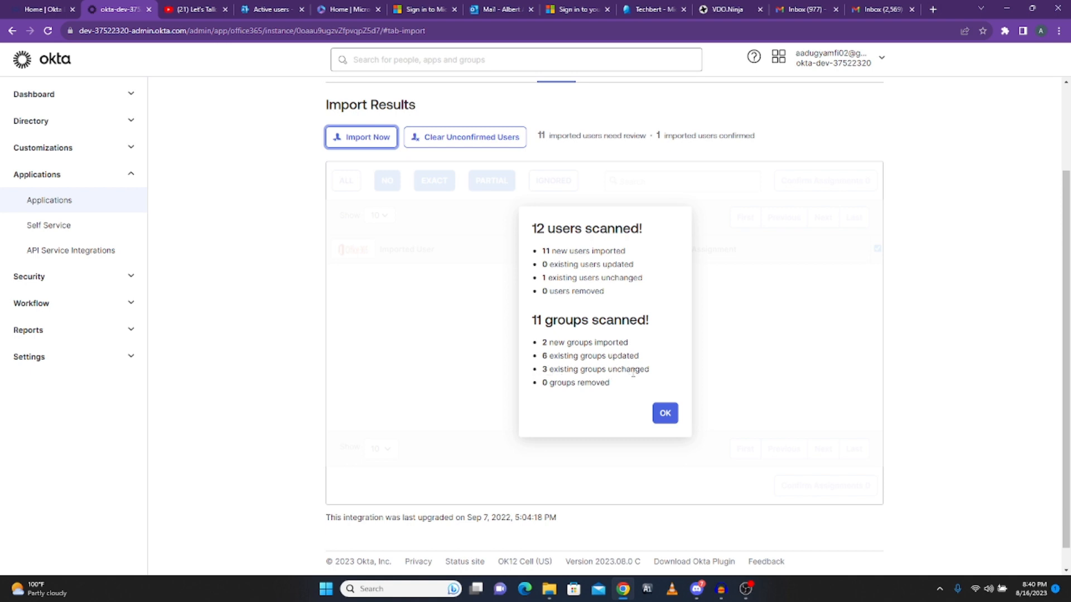
left_click(667, 415)
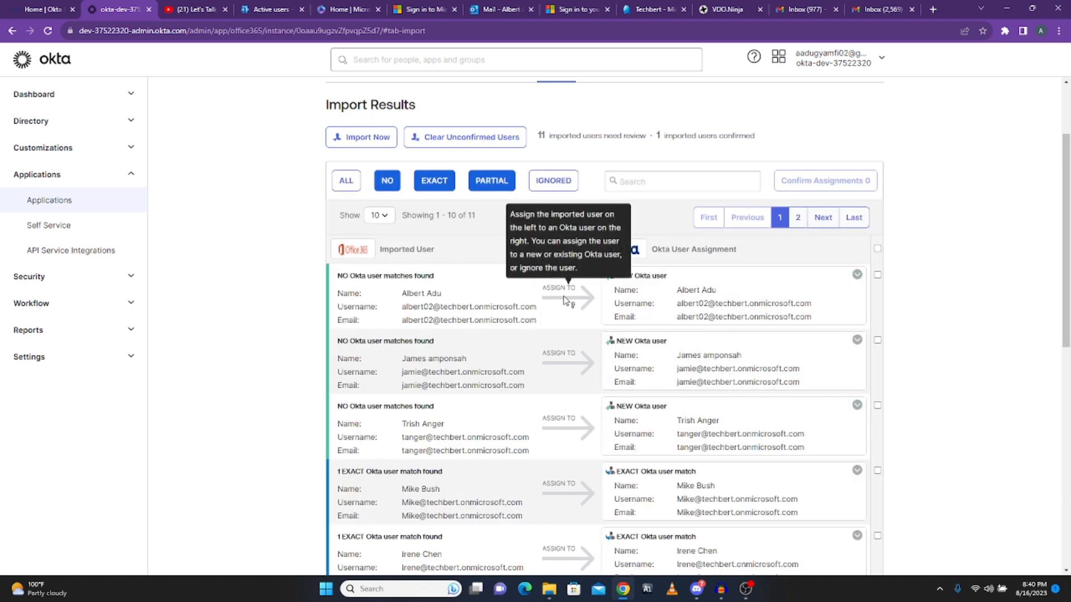
Examine the first page of import results, comparing each imported Office 365 user with its proposed Okta user assignment
scroll(561, 298, "down", 2)
scroll(350, 239, "up", 3)
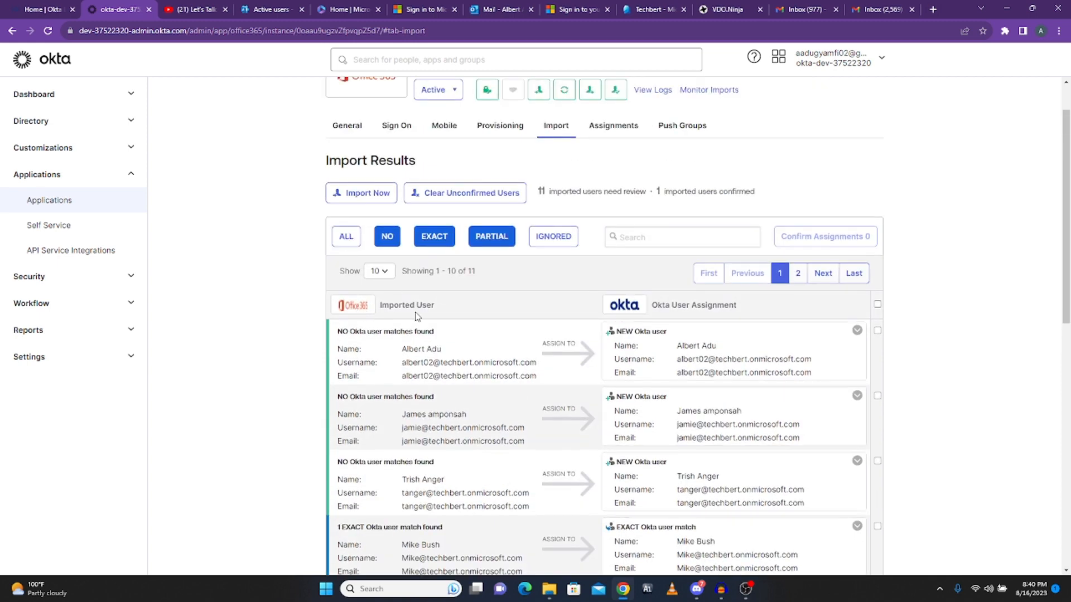
scroll(417, 317, "down", 1)
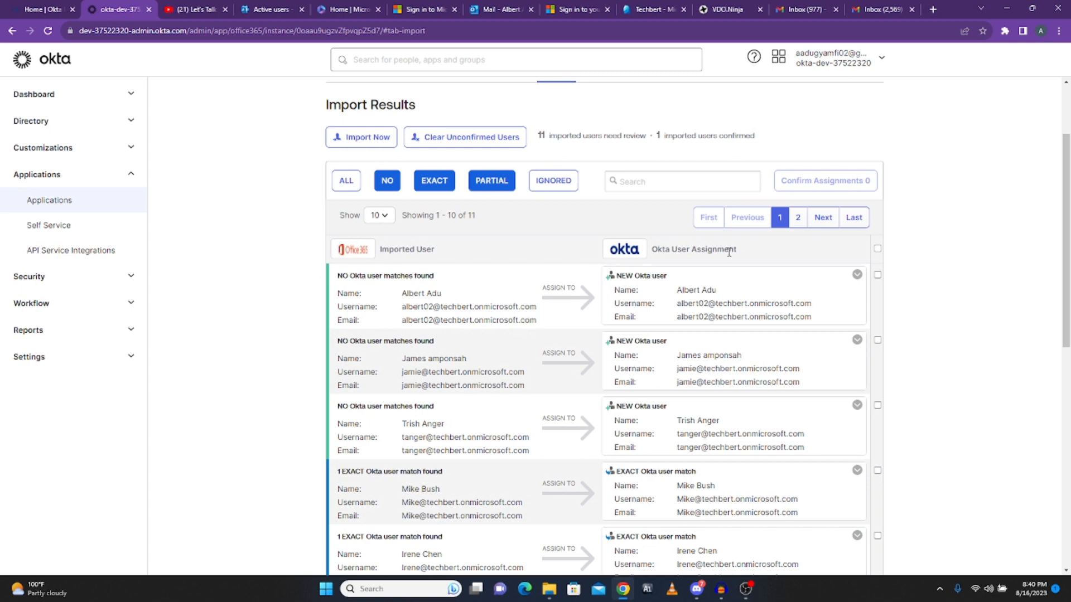
scroll(853, 276, "down", 1)
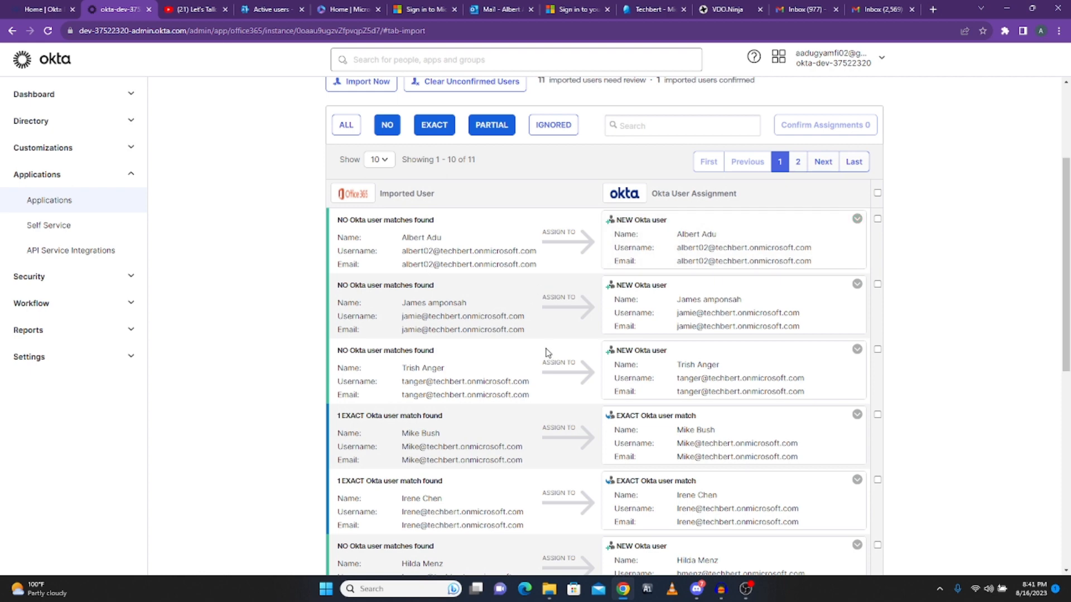
scroll(688, 357, "down", 5)
scroll(688, 357, "down", 1)
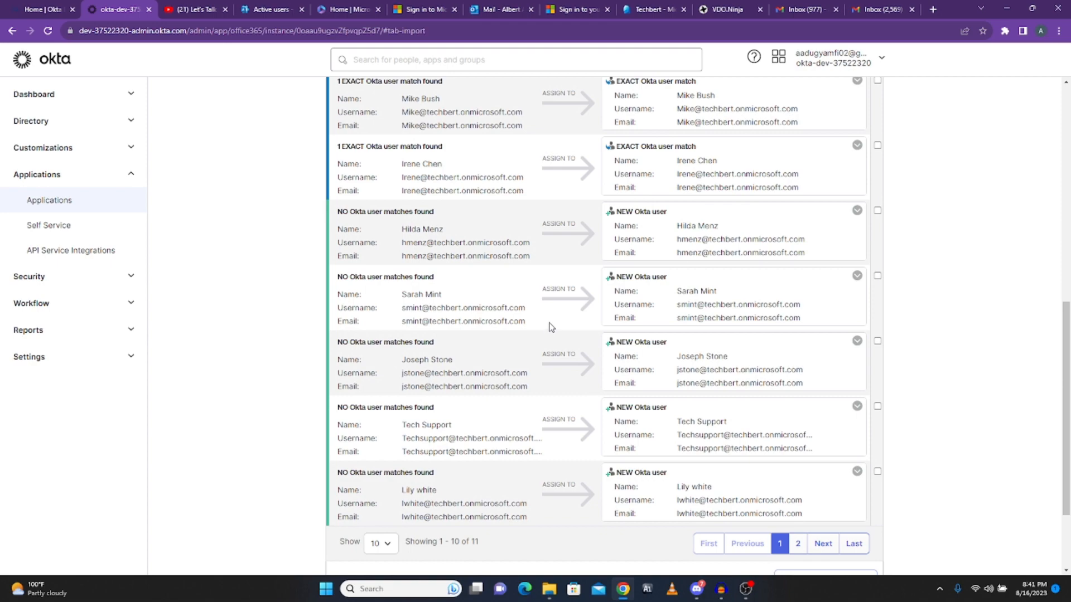
scroll(551, 327, "down", 2)
scroll(551, 327, "up", 8)
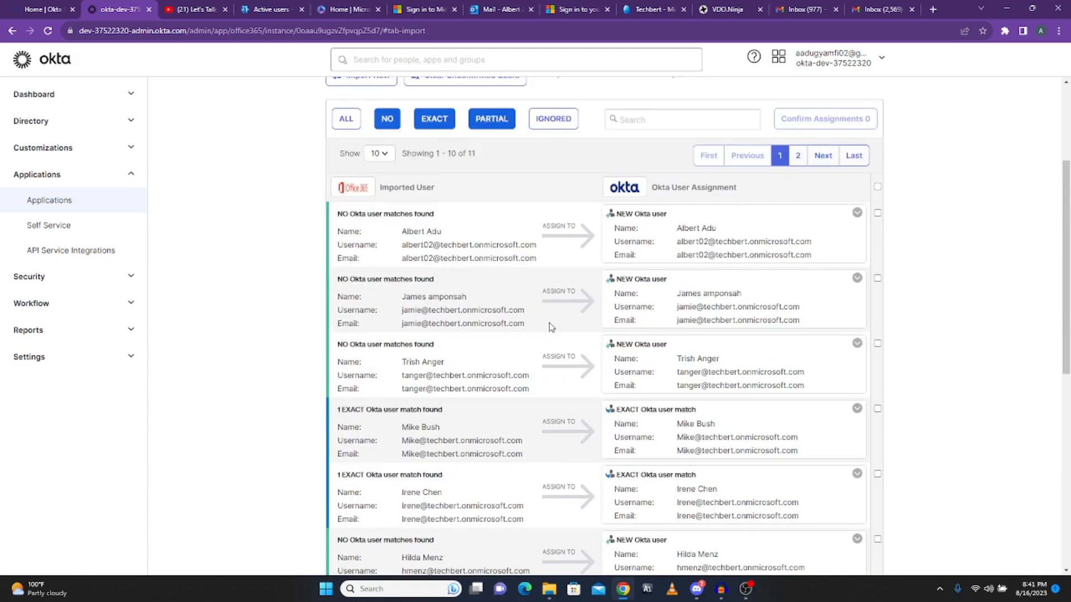
scroll(551, 327, "down", 8)
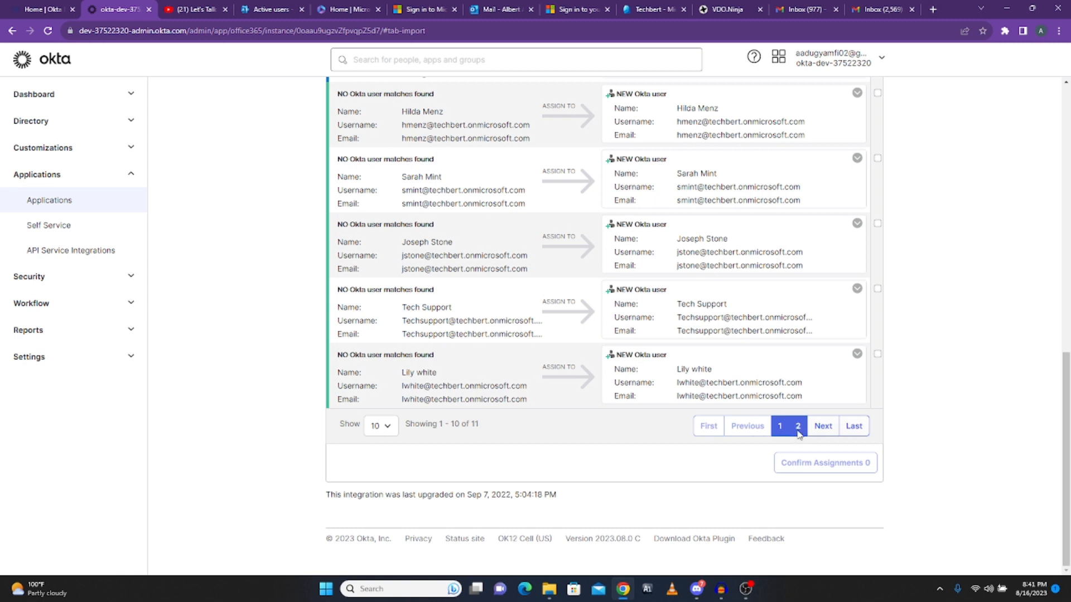
Check the second page of import results, and return to the first page to review which users are new or exact matches
left_click(797, 427)
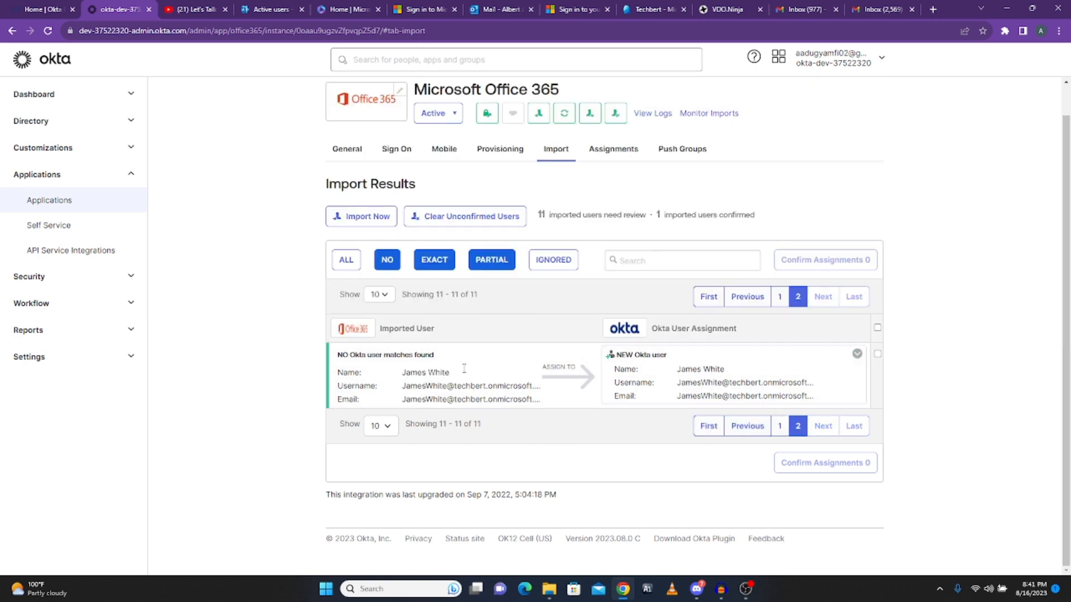
left_click(780, 427)
scroll(765, 360, "up", 2)
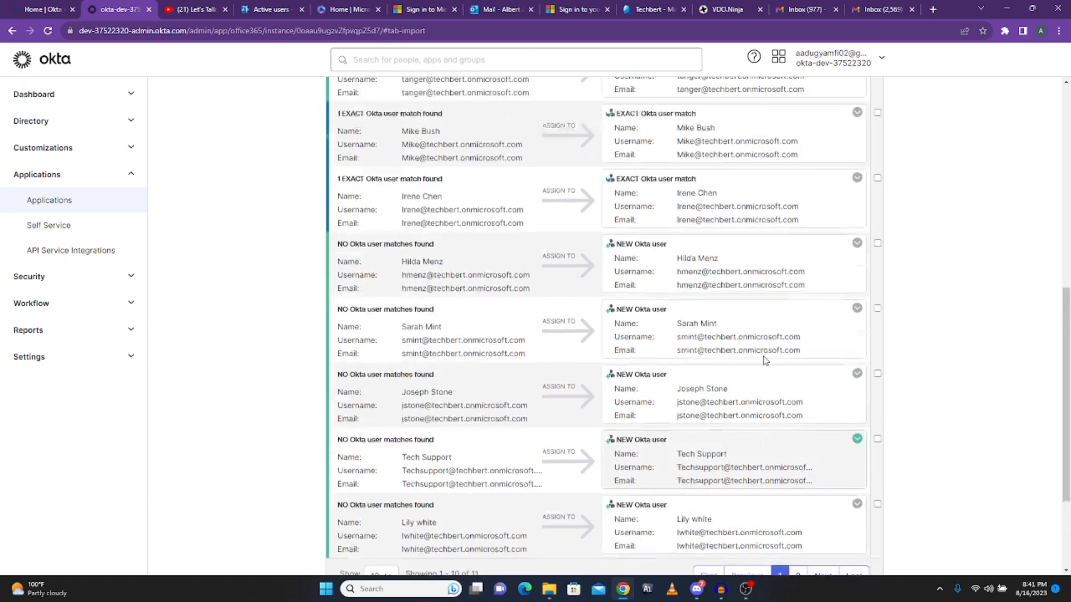
scroll(766, 360, "up", 2)
scroll(765, 360, "down", 4)
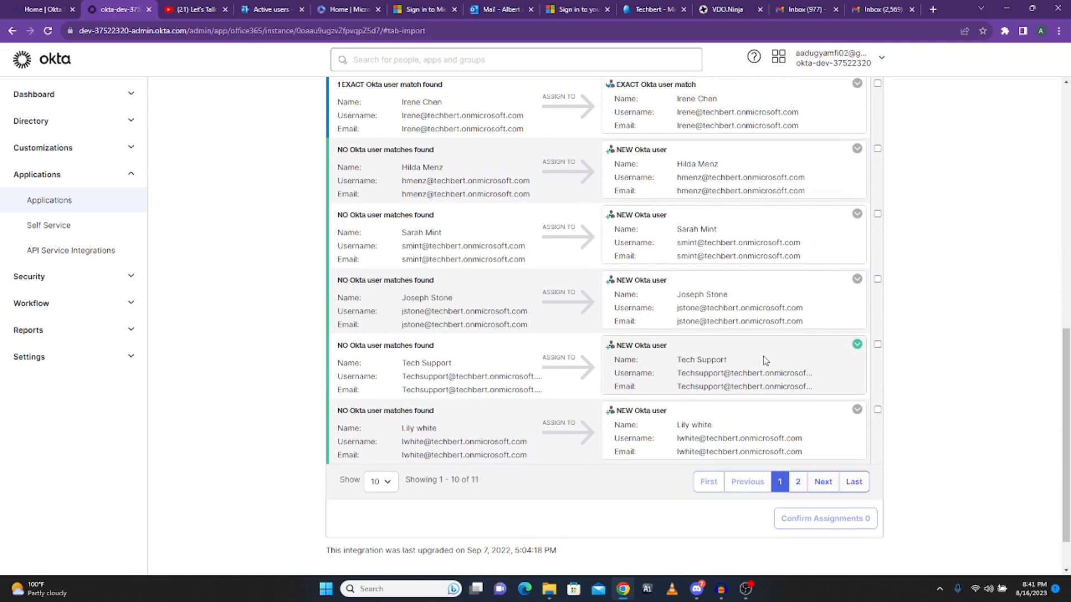
scroll(765, 360, "up", 6)
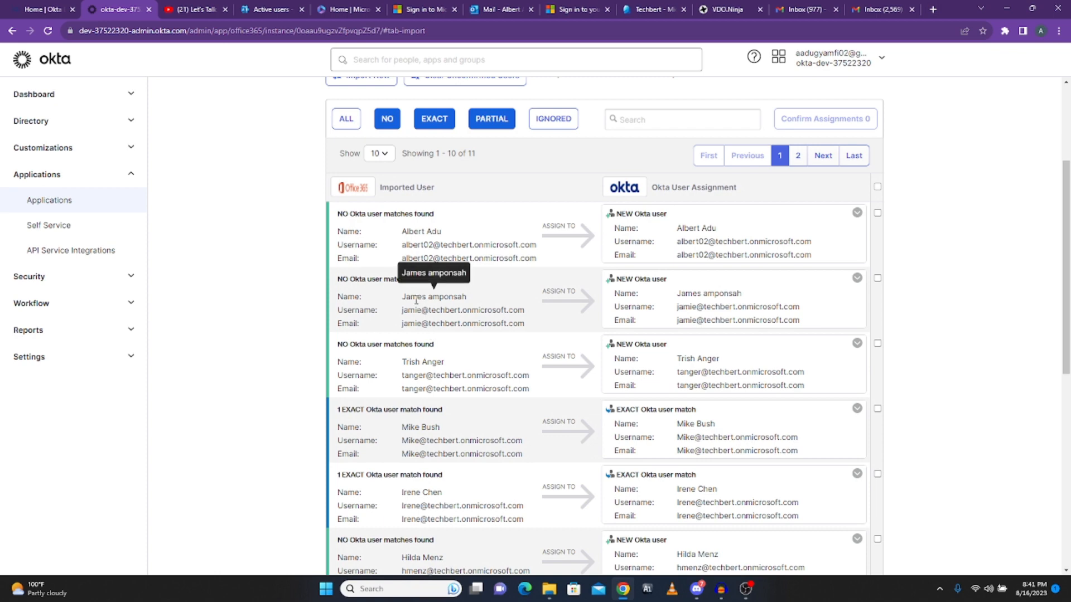
scroll(439, 317, "up", 1)
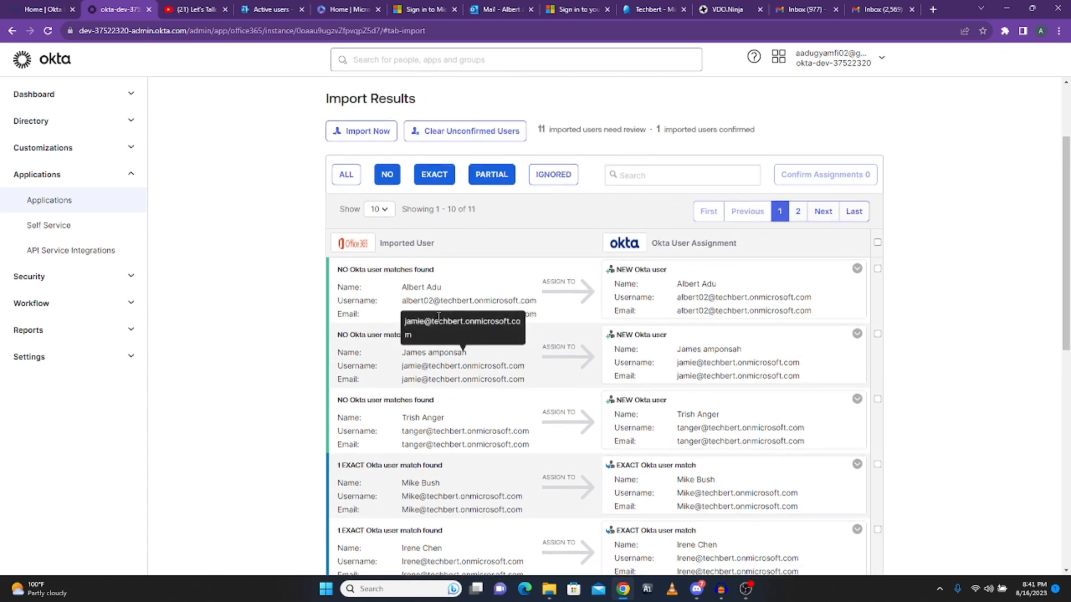
scroll(439, 316, "up", 2)
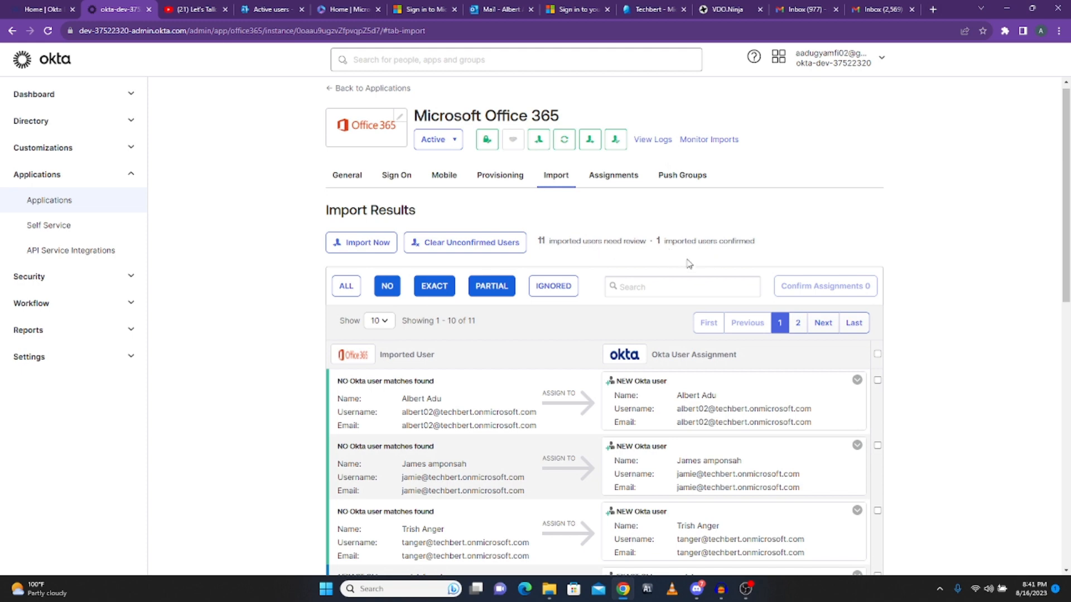
scroll(689, 264, "down", 2)
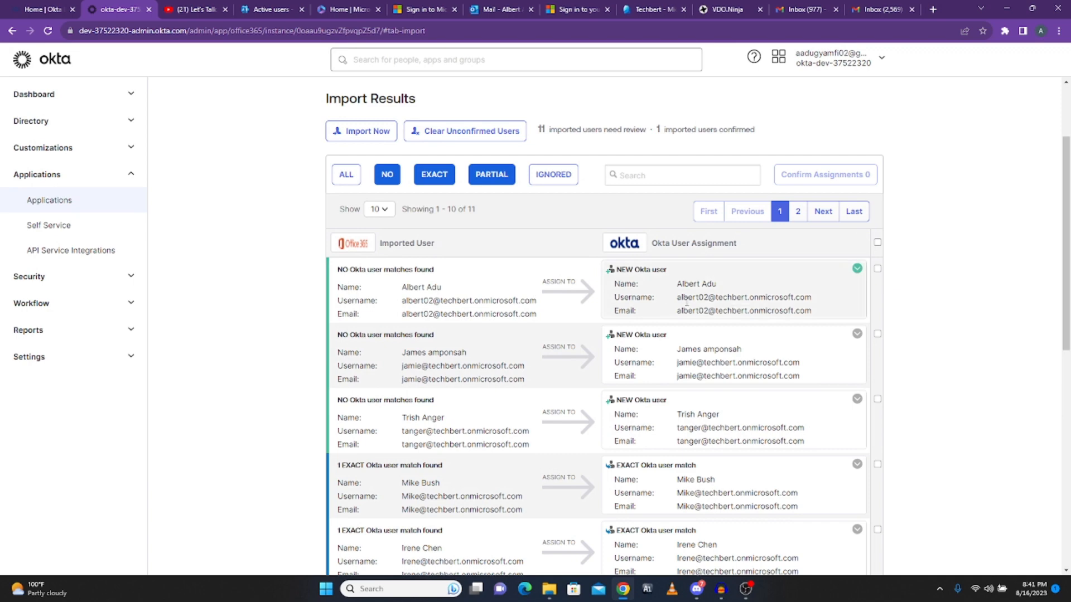
scroll(672, 385, "down", 5)
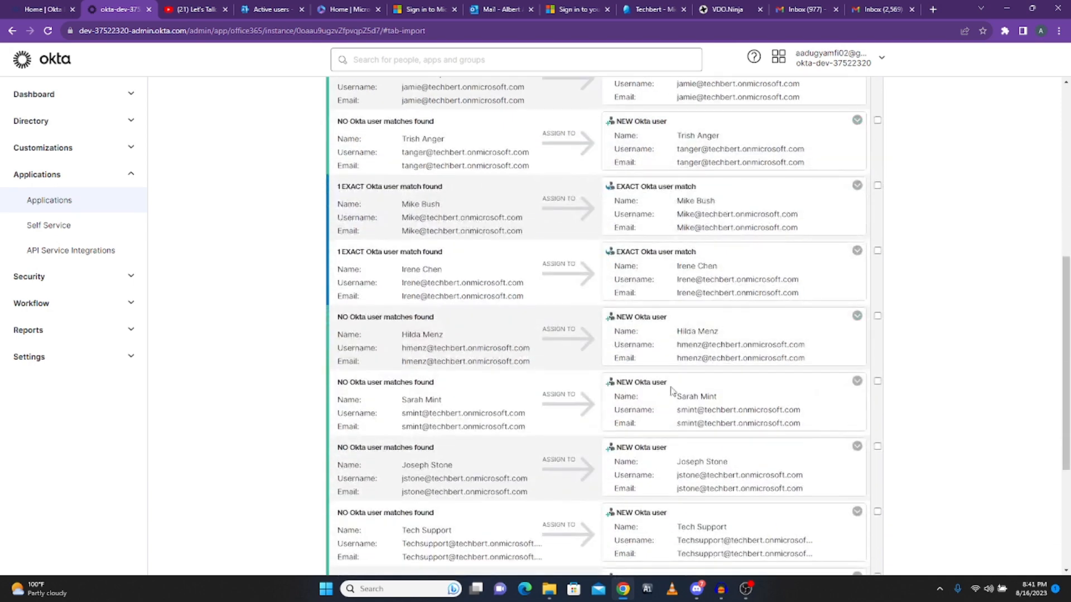
scroll(672, 390, "down", 2)
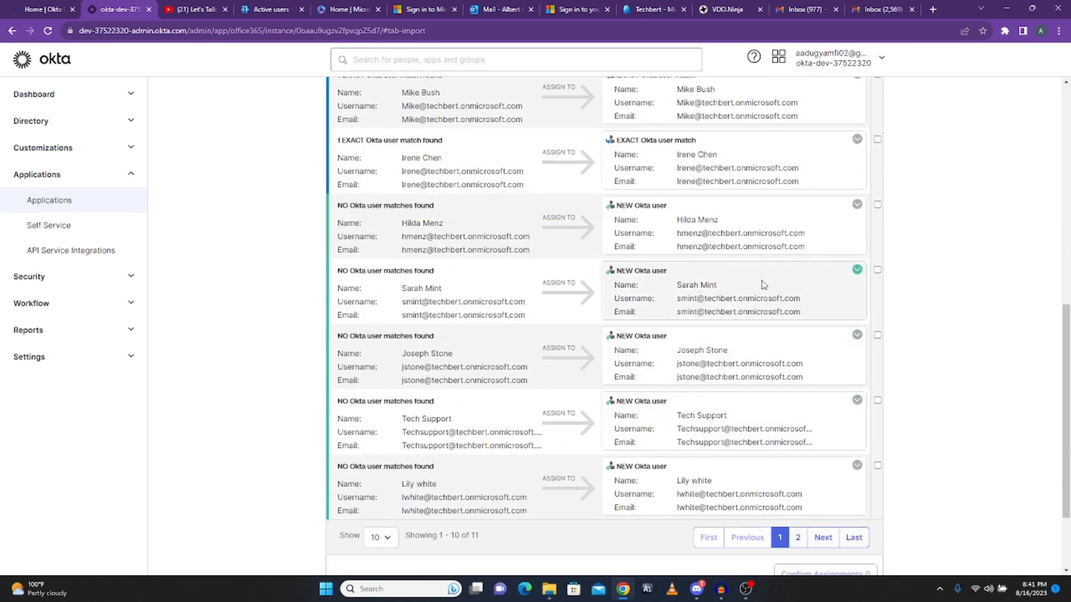
Select the seventh imported user on the first page for assignment as a new Okta user
left_click(858, 271)
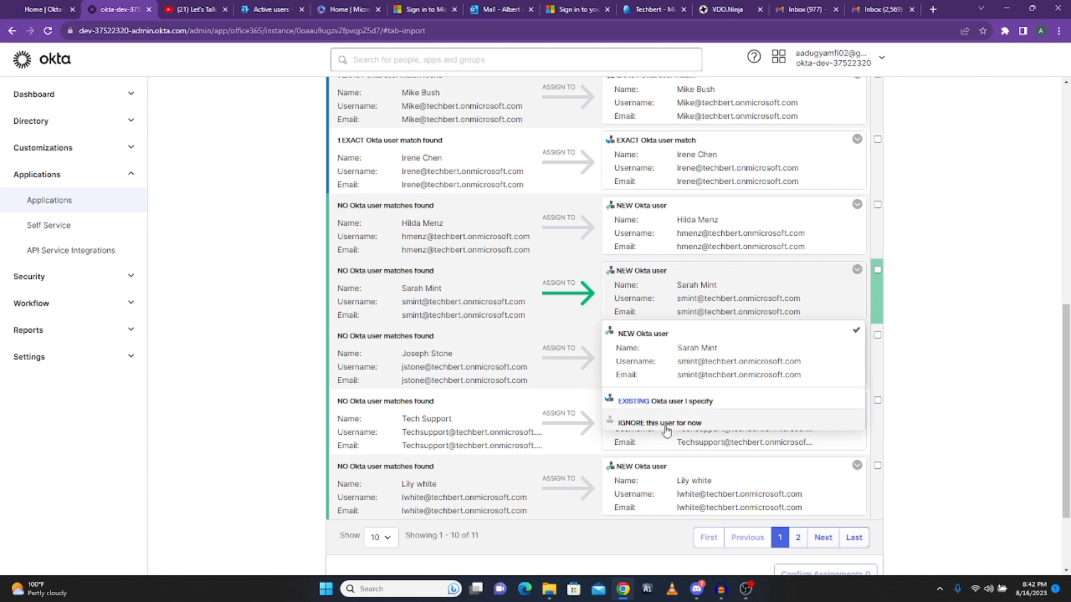
left_click(877, 269)
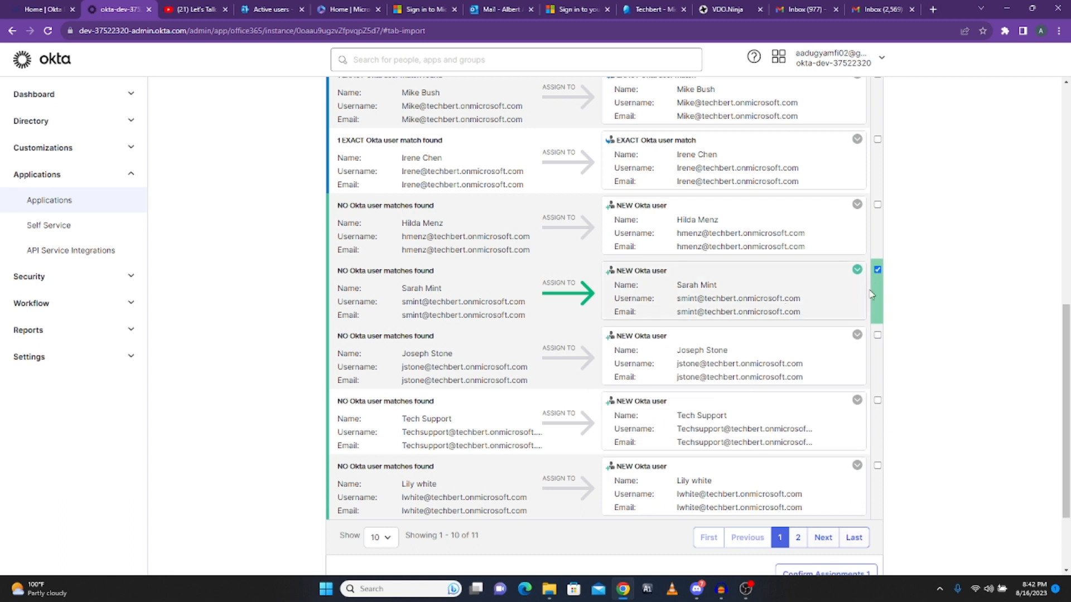
left_click(750, 294)
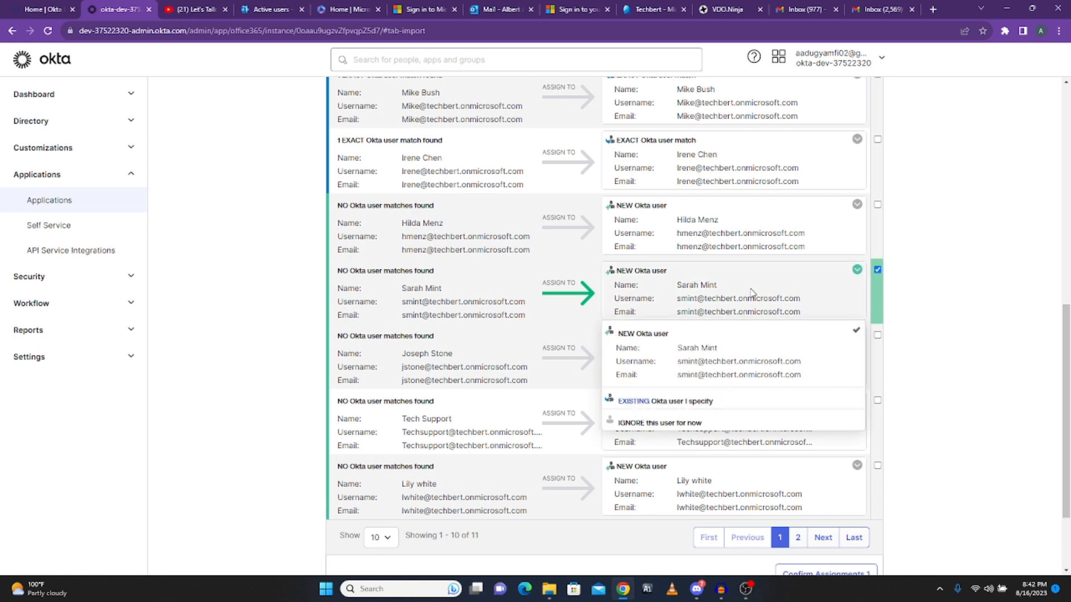
left_click(702, 365)
scroll(708, 364, "up", 1)
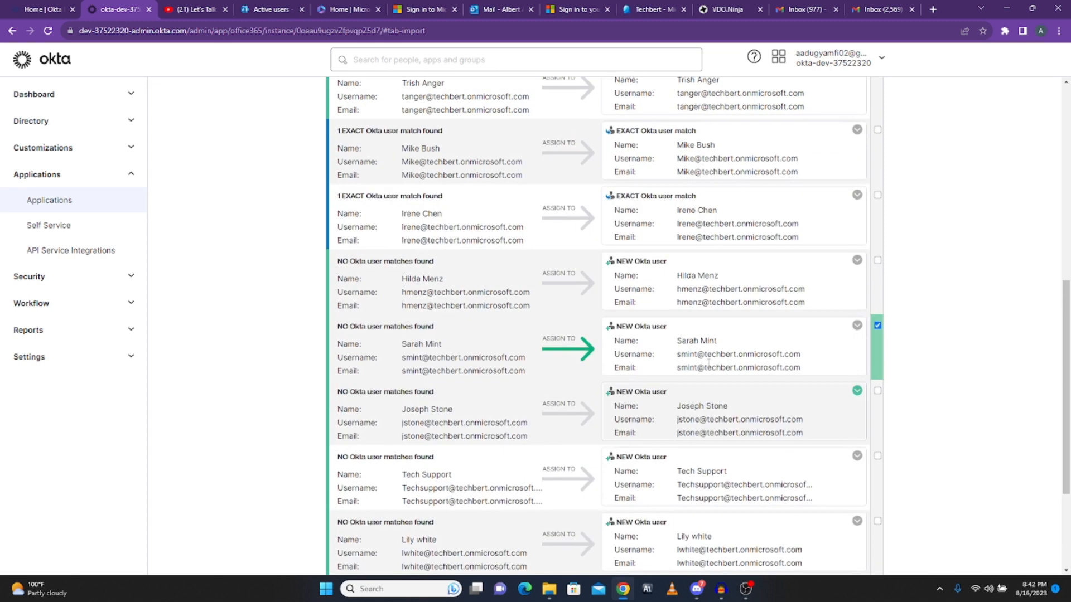
Confirm the selected user's assignment with auto-activation of users after confirmation enabled
scroll(841, 346, "up", 8)
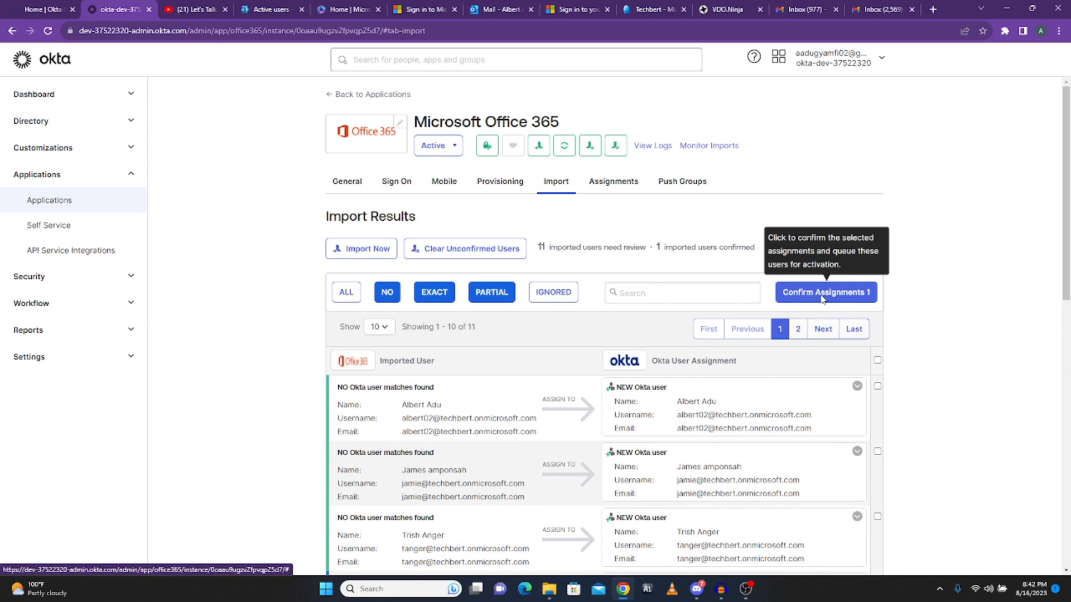
scroll(808, 390, "down", 5)
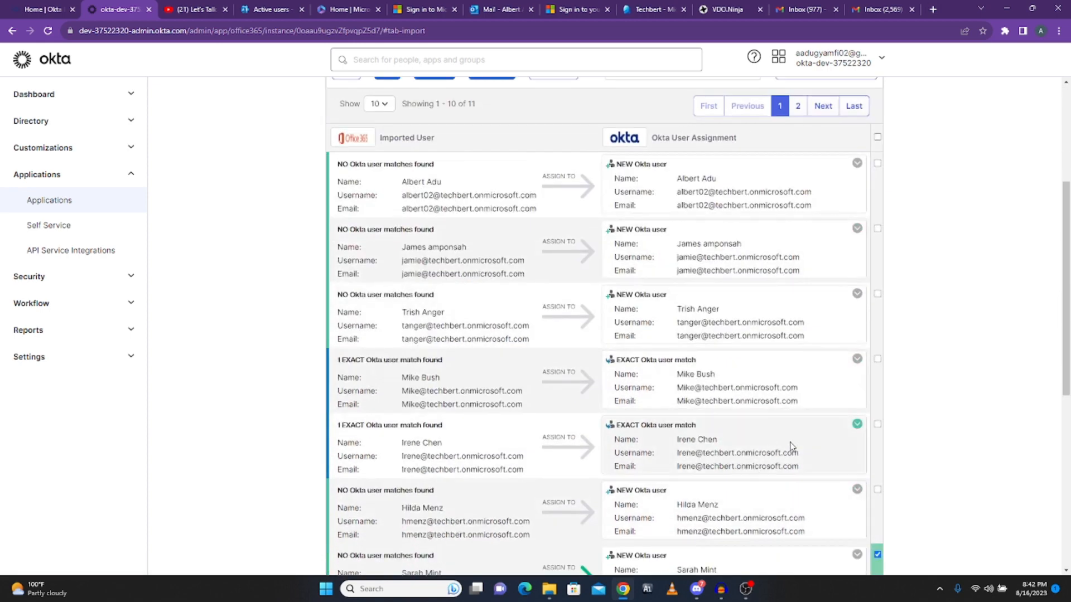
scroll(794, 517, "down", 2)
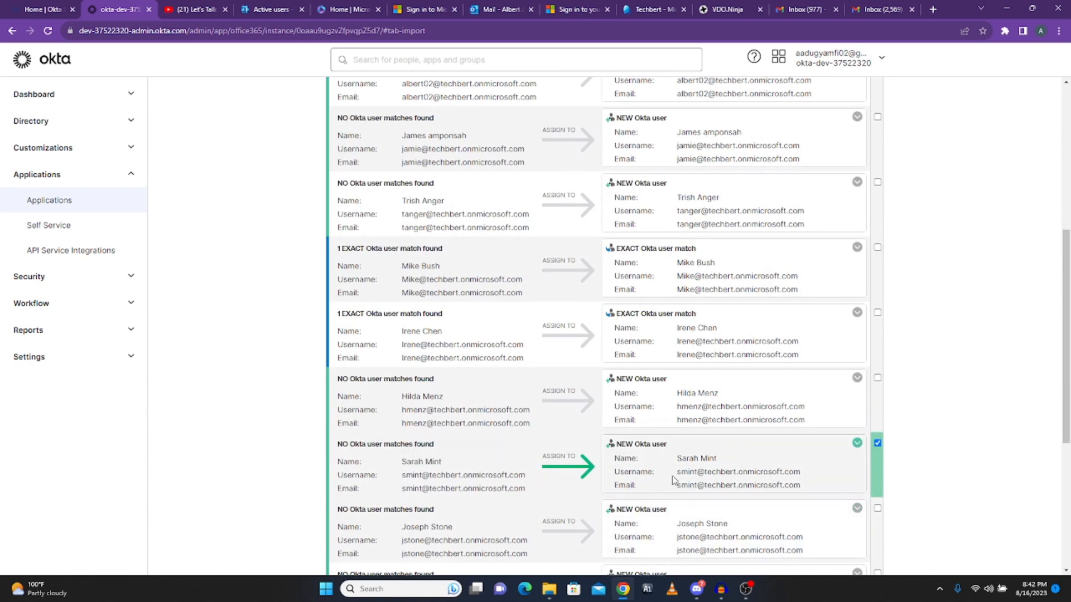
scroll(669, 468, "down", 2)
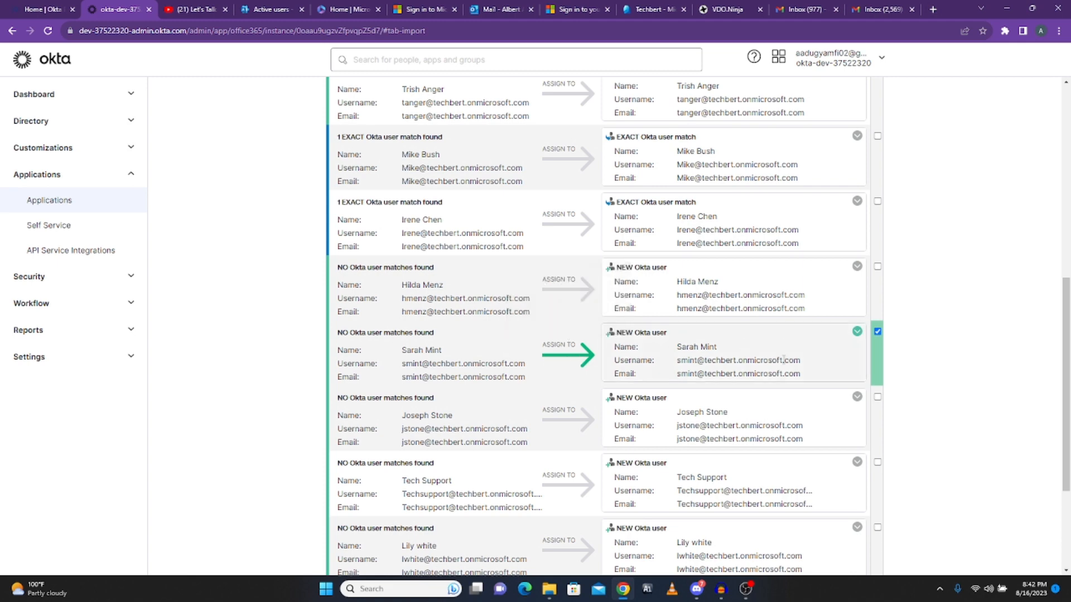
scroll(803, 346, "up", 7)
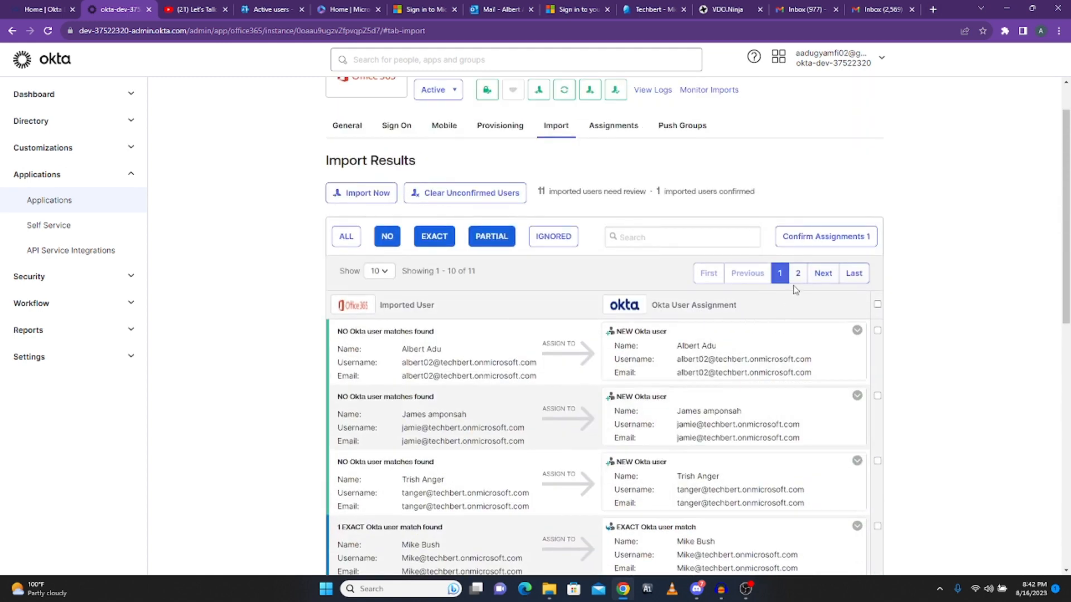
left_click(827, 237)
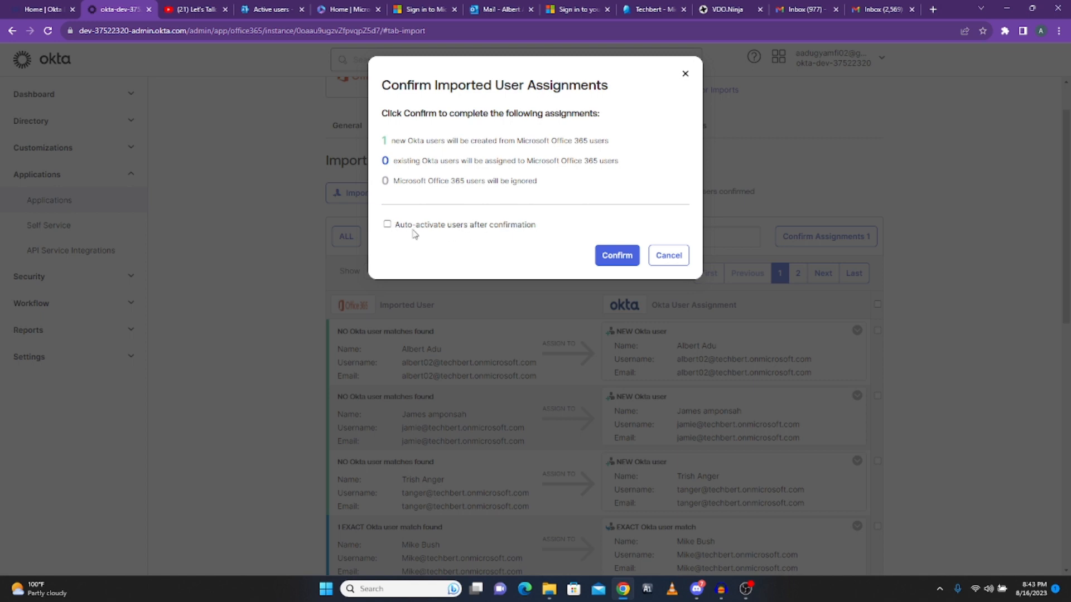
left_click(387, 226)
left_click(620, 263)
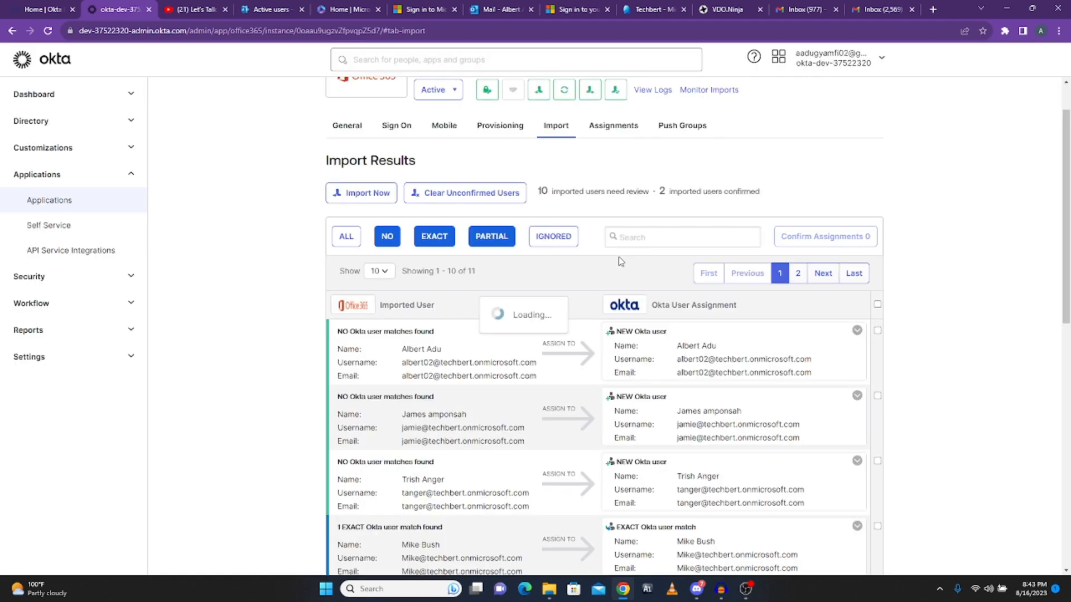
Review the remaining unconfirmed import results to check whether the confirmed user is still listed
scroll(671, 315, "down", 7)
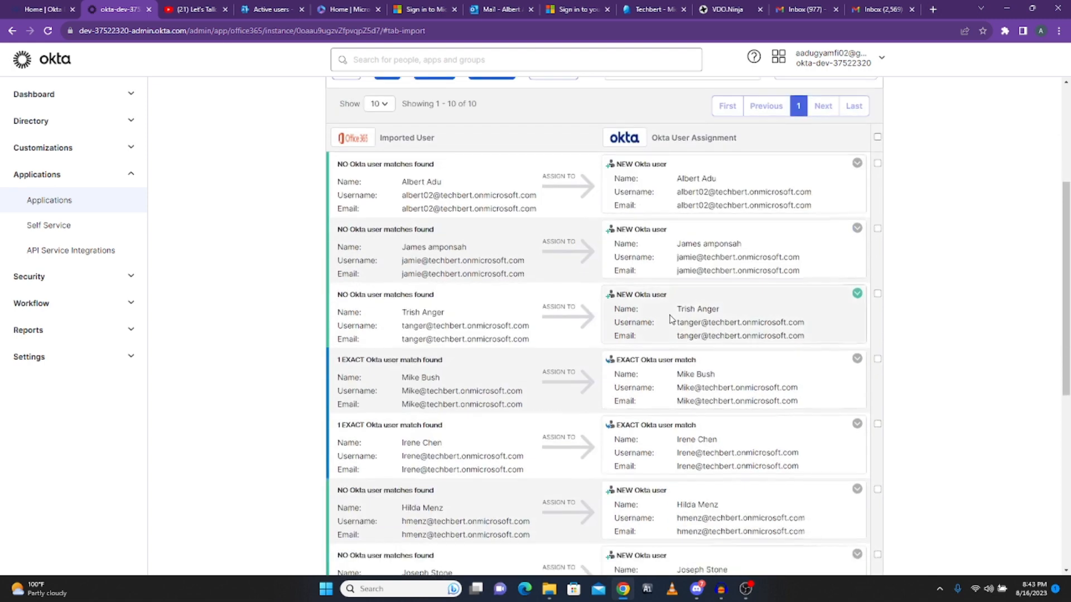
scroll(670, 315, "down", 2)
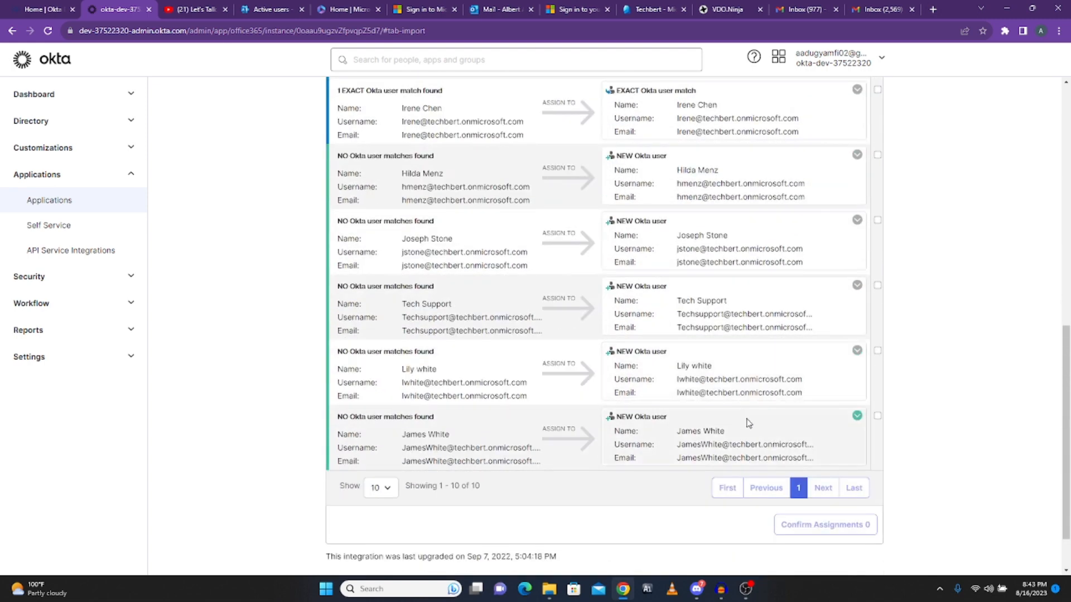
scroll(747, 440, "up", 4)
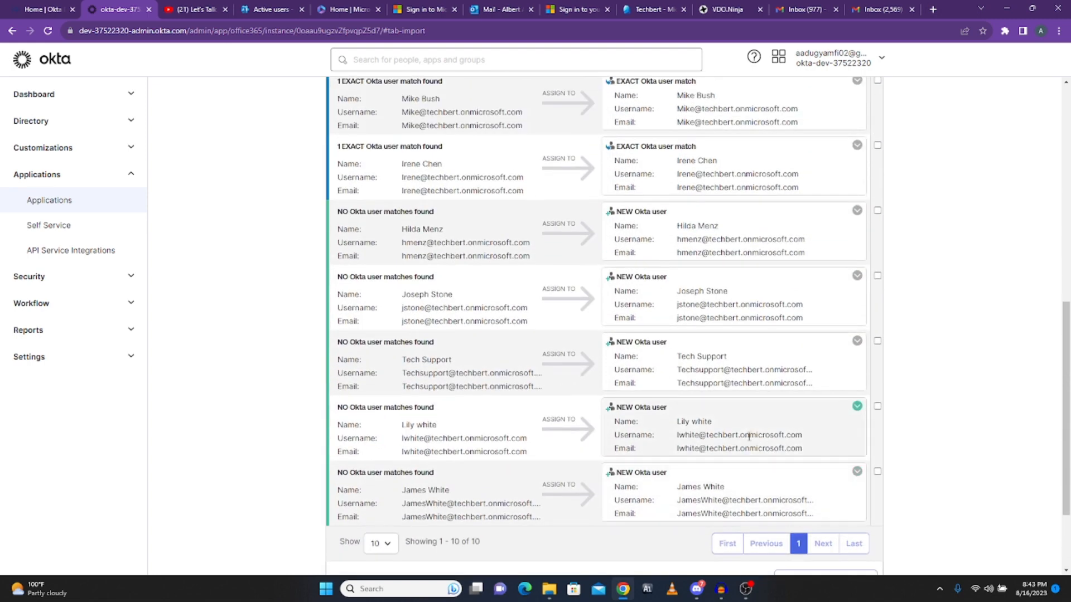
scroll(748, 466, "down", 5)
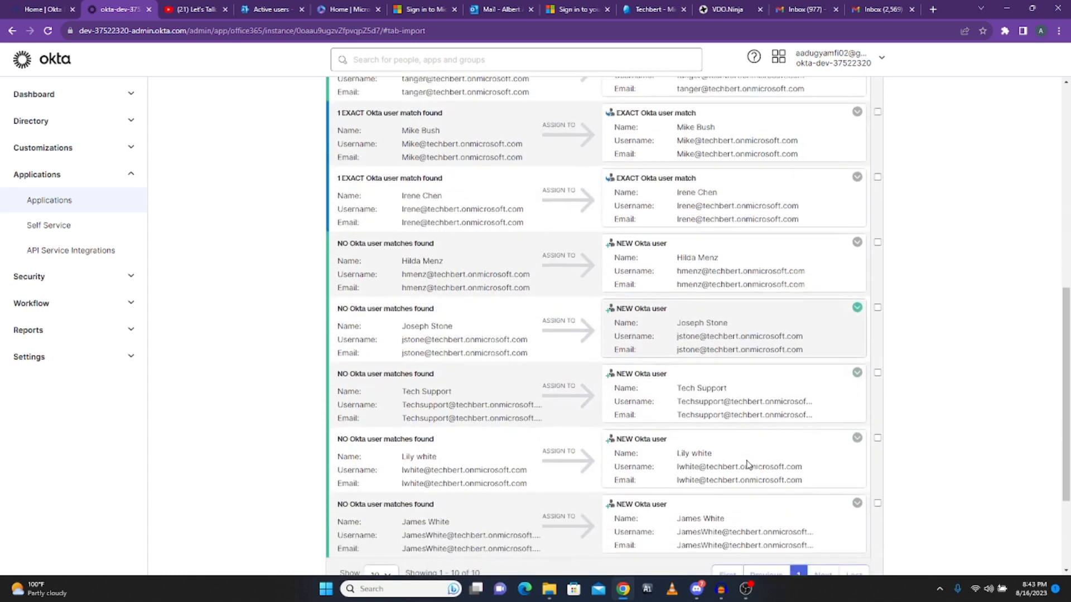
scroll(735, 397, "up", 4)
scroll(735, 398, "down", 2)
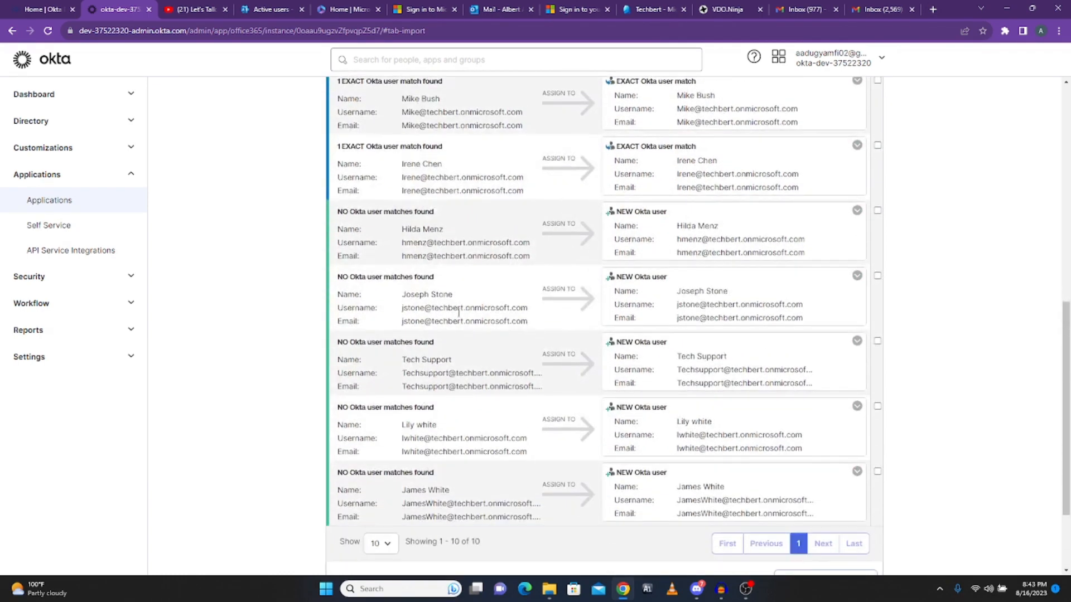
scroll(458, 312, "up", 5)
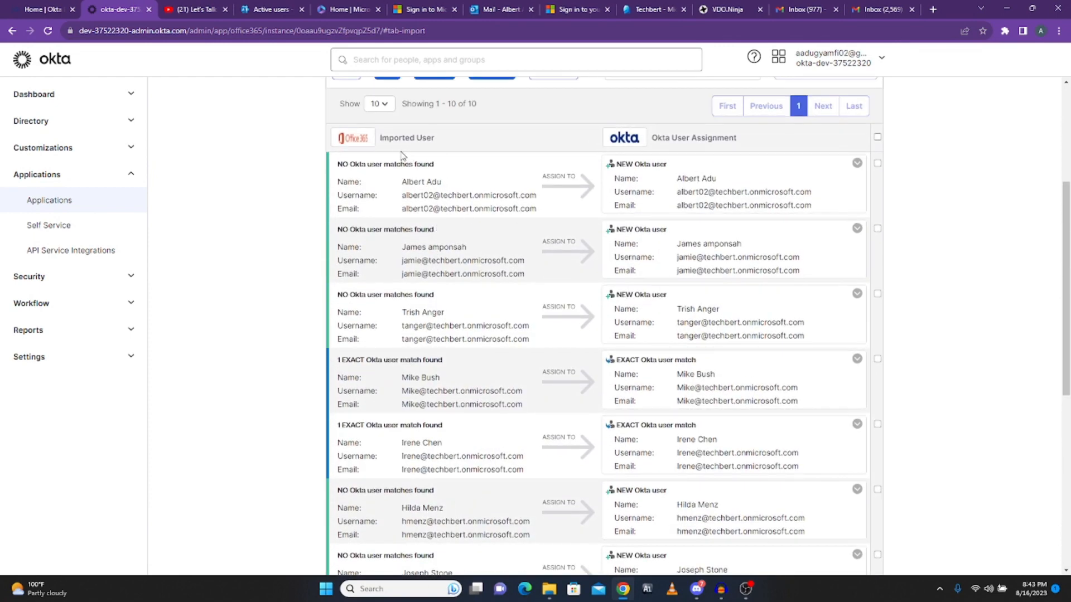
scroll(432, 164, "down", 4)
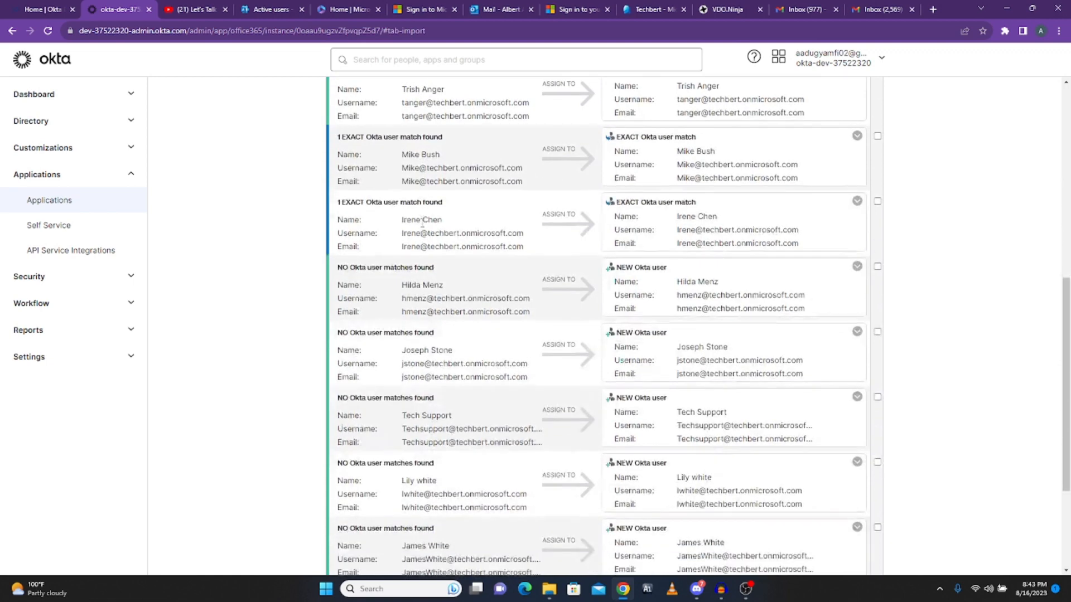
scroll(422, 224, "down", 3)
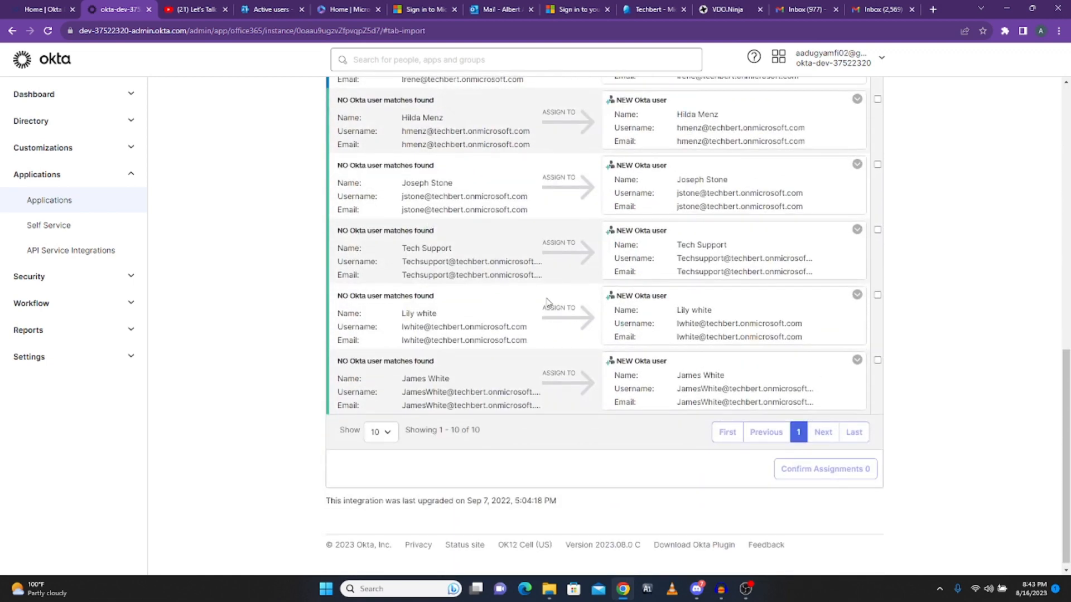
scroll(547, 301, "up", 10)
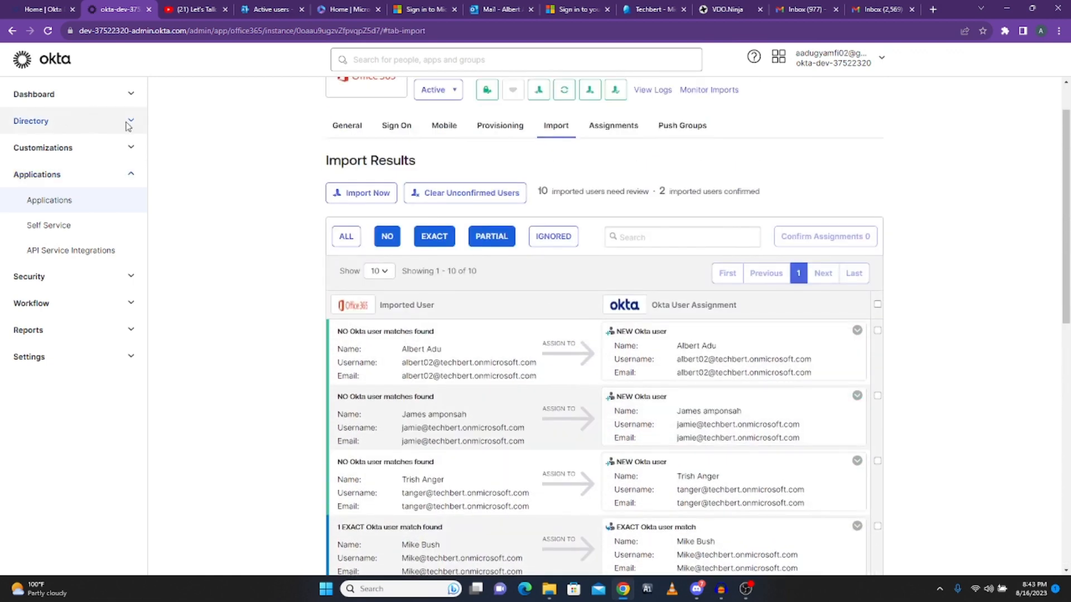
Open the People directory to check the first confirmed user's account and status
left_click(127, 122)
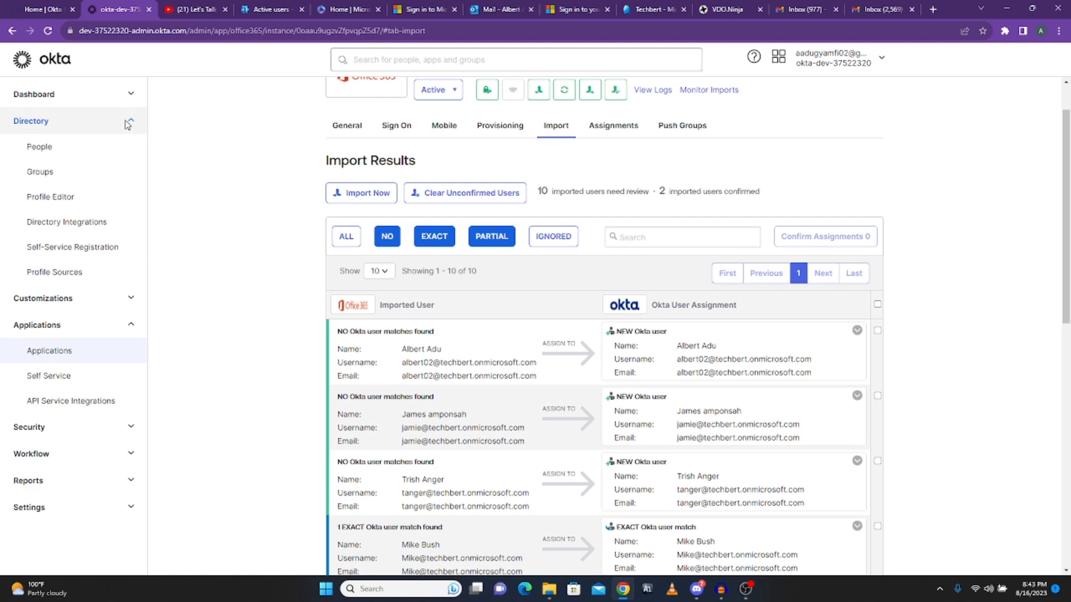
left_click(51, 155)
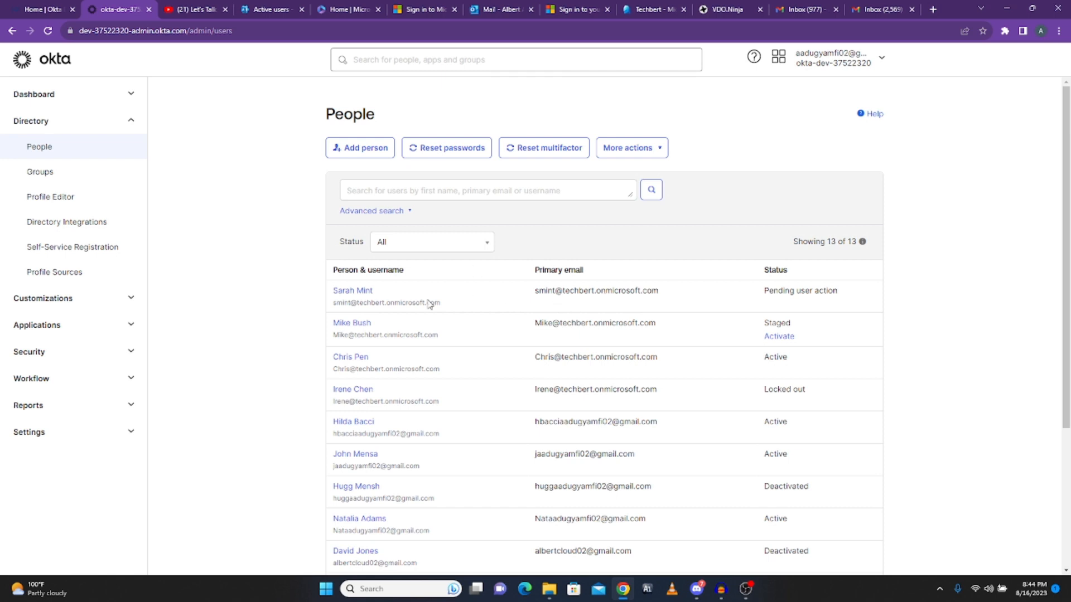
Return to the import results of the Microsoft Office 365 application
left_click(131, 121)
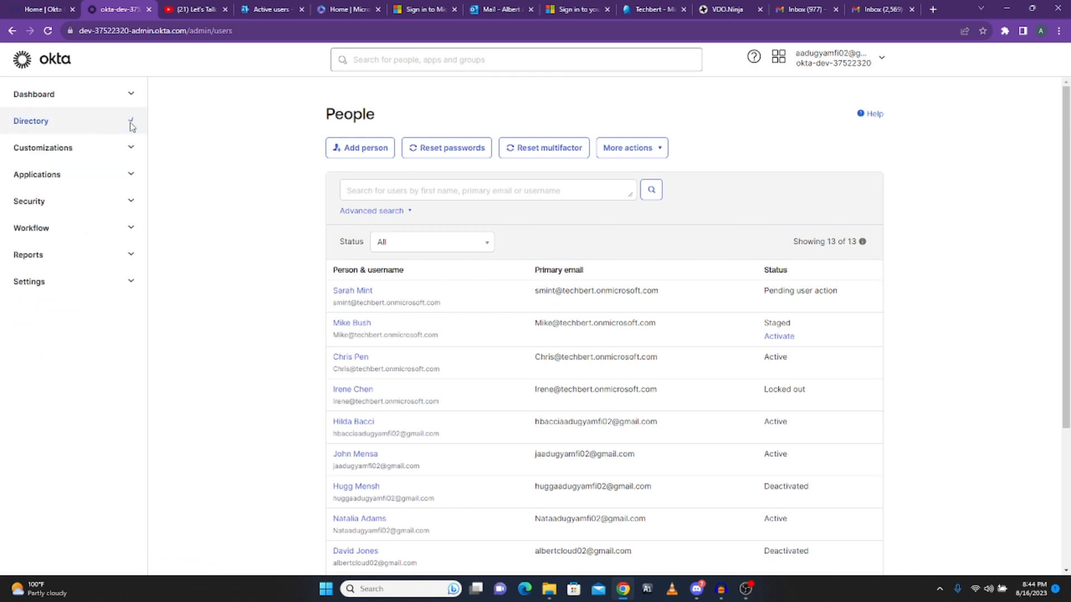
left_click(72, 178)
left_click(41, 206)
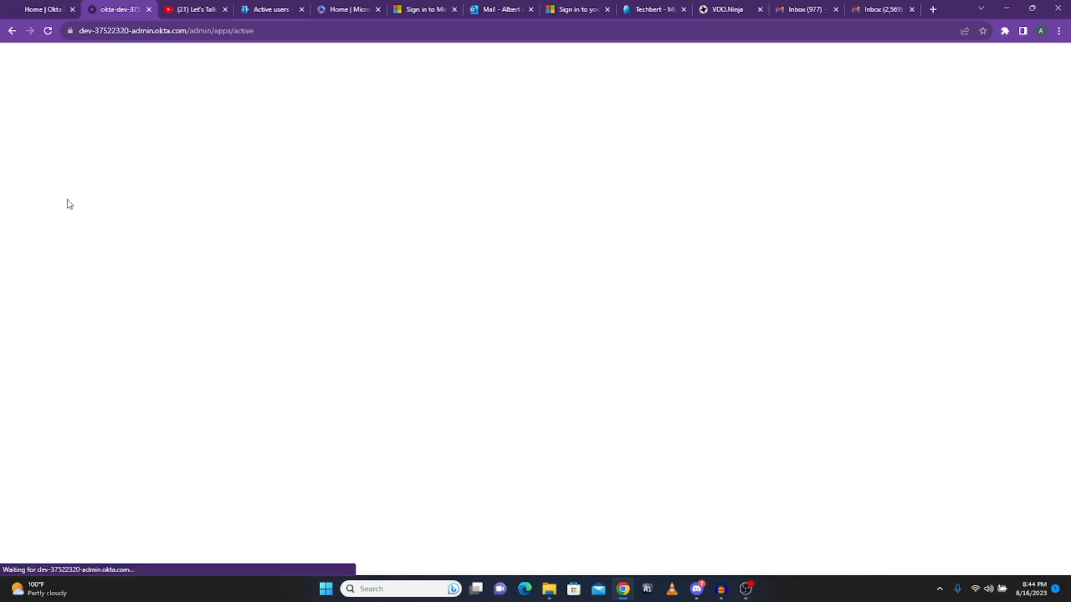
left_click(573, 289)
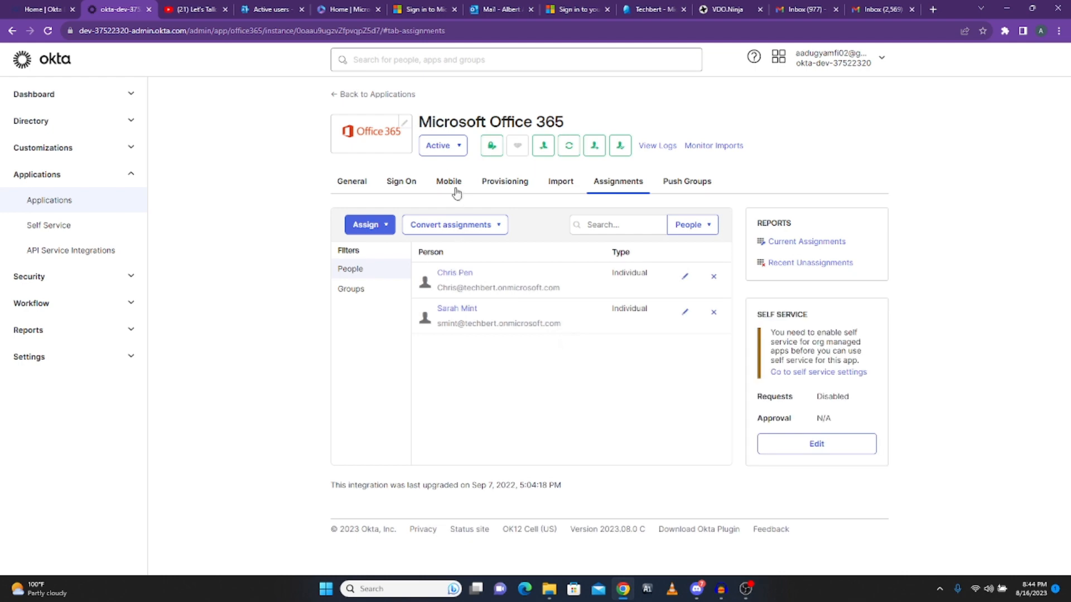
left_click(560, 184)
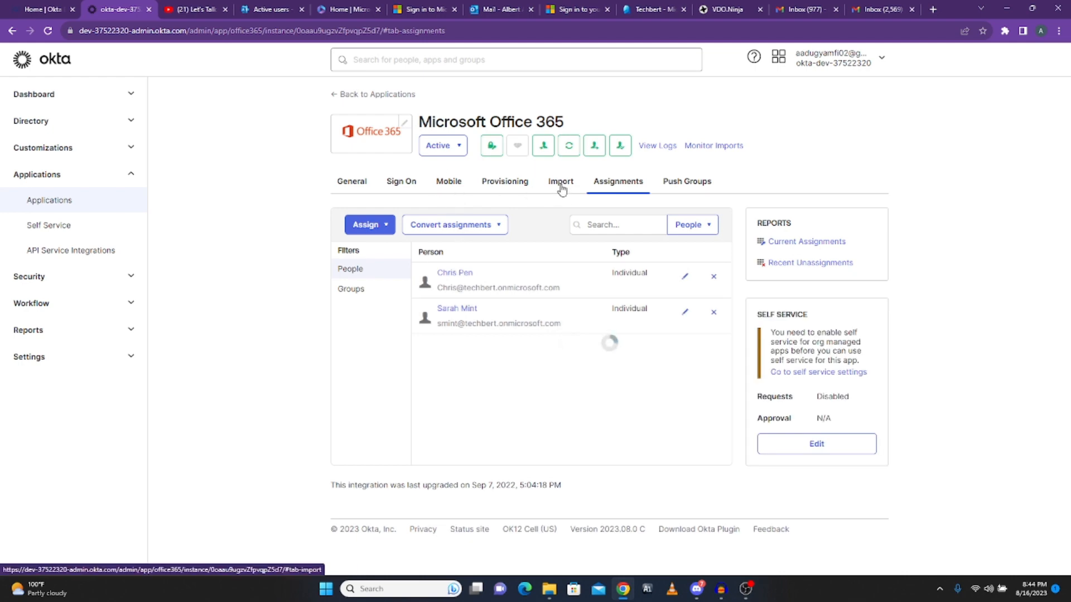
Select the ninth imported user in the results for assignment as a new Okta user
scroll(509, 446, "down", 5)
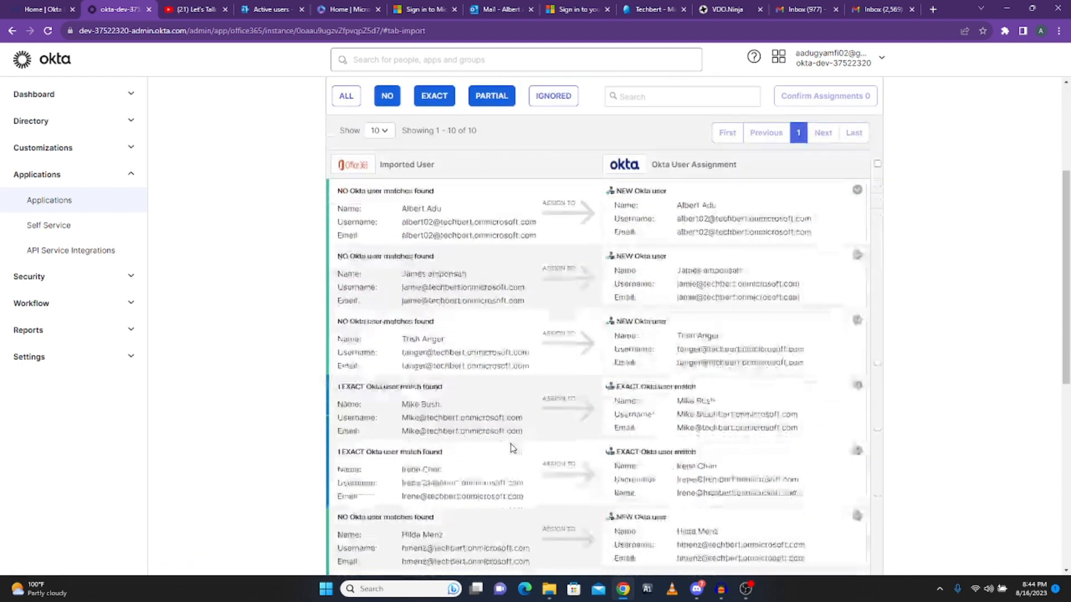
scroll(513, 443, "down", 3)
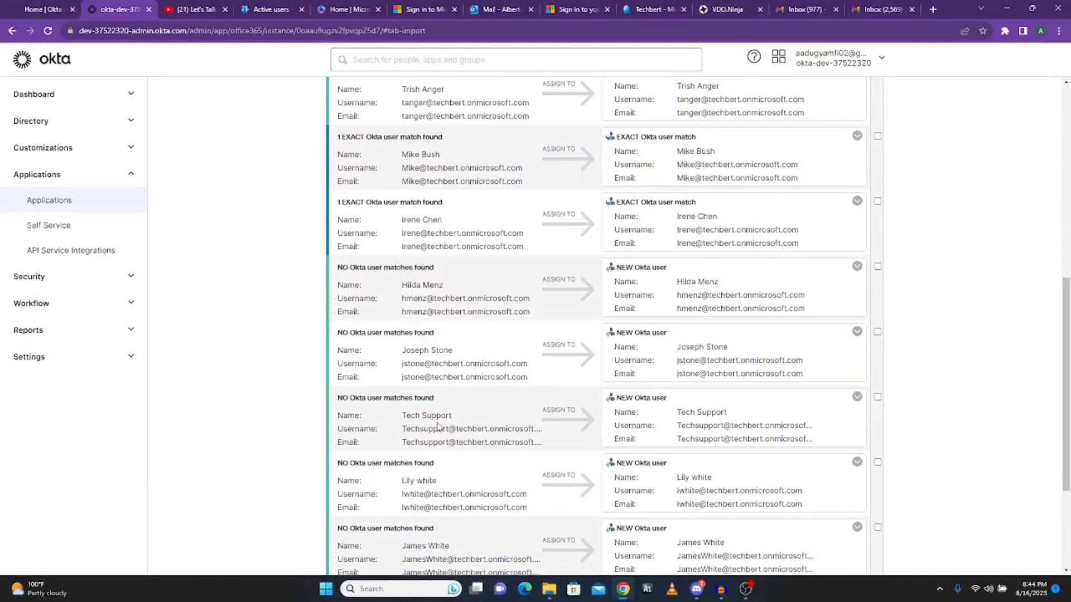
scroll(438, 429, "down", 2)
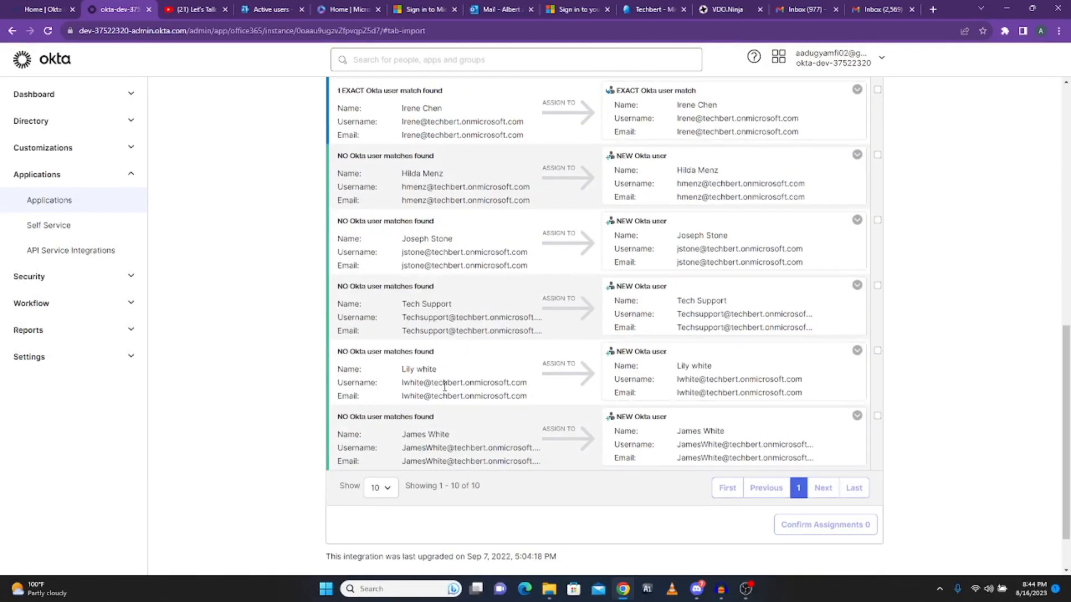
left_click(780, 378)
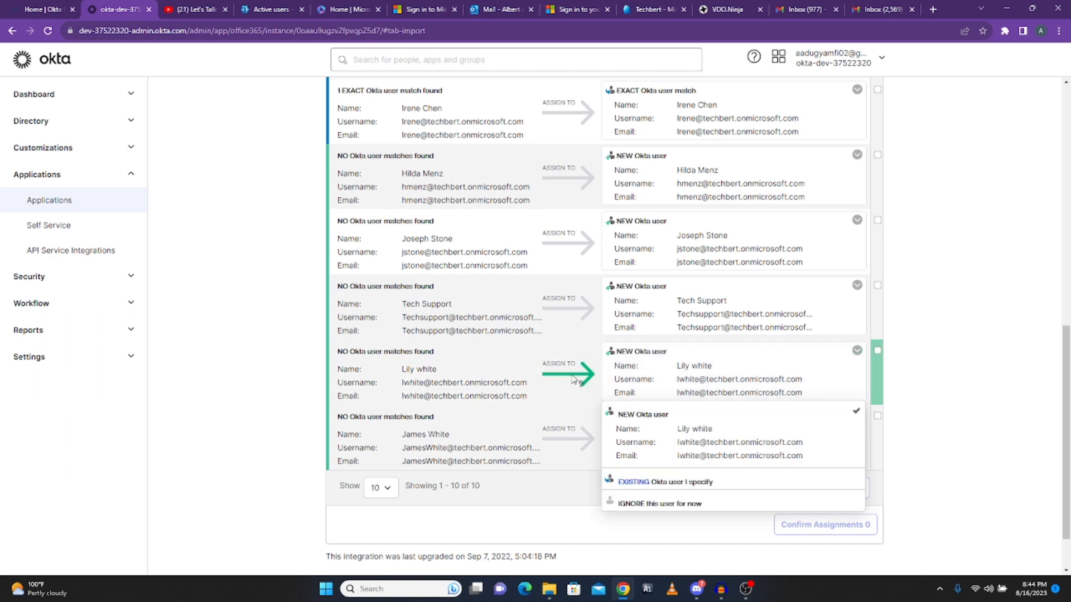
mouse_move(575, 379)
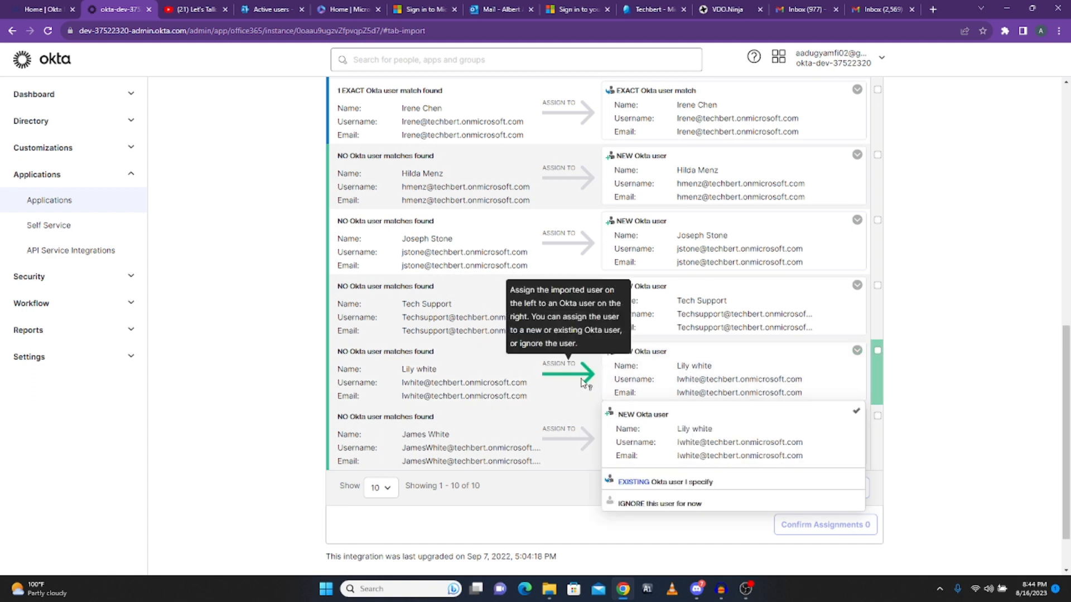
left_click(877, 351)
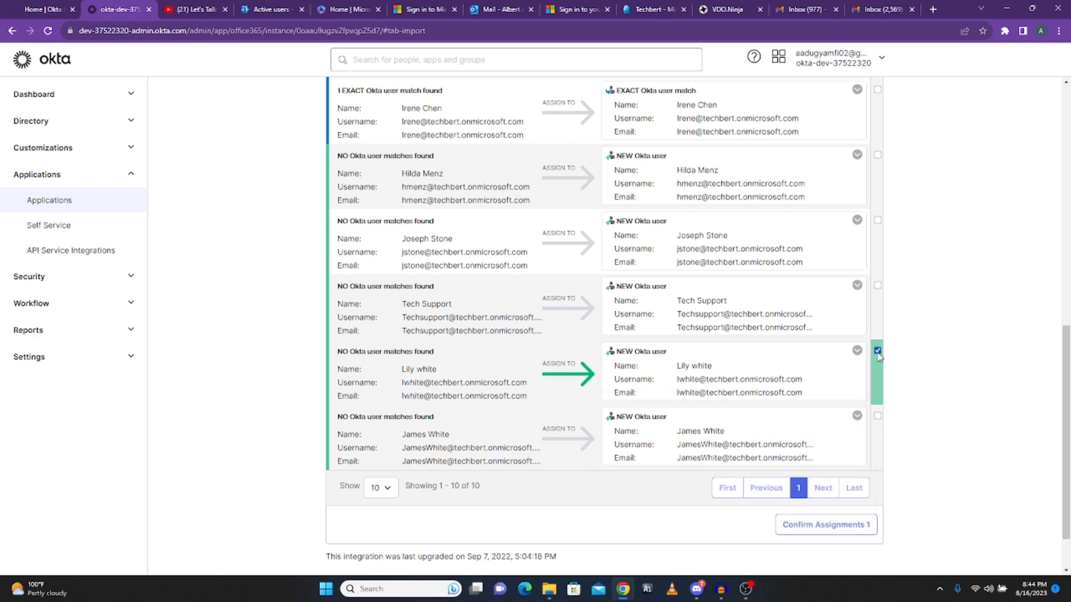
left_click(739, 362)
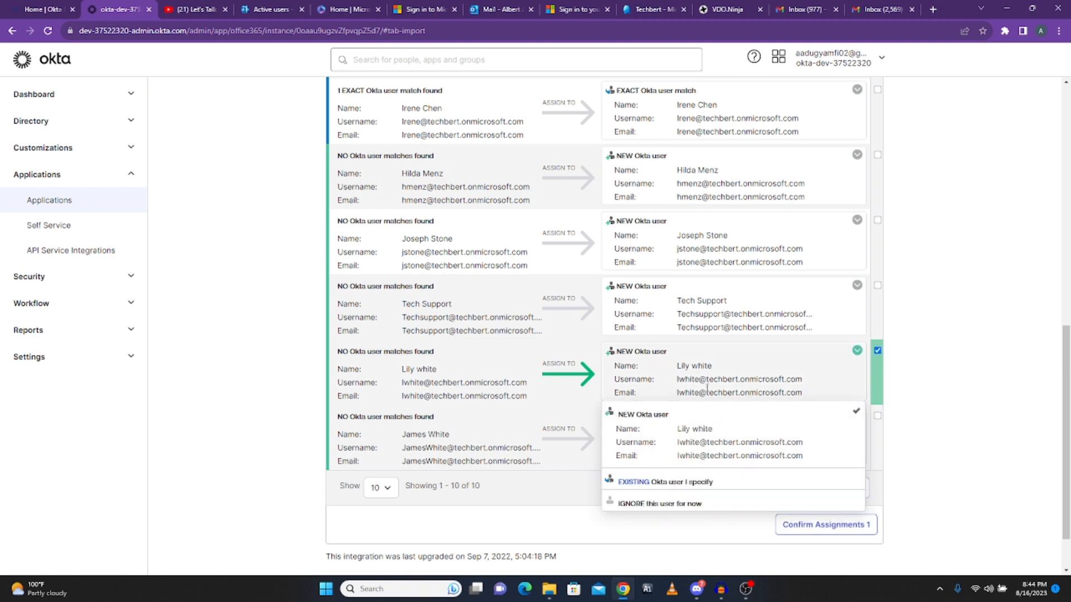
scroll(708, 381, "down", 2)
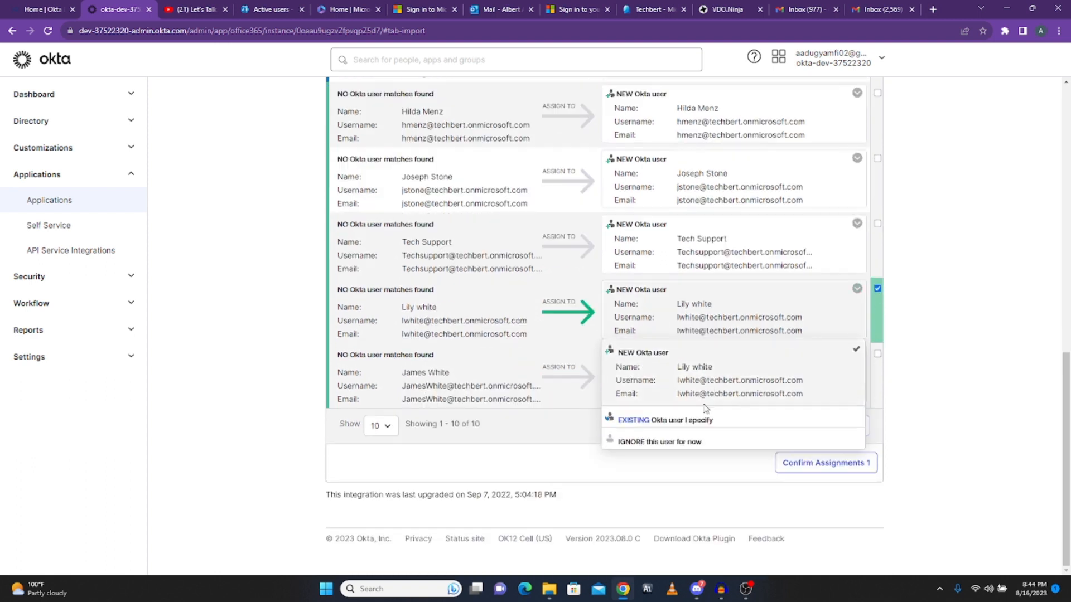
left_click(723, 382)
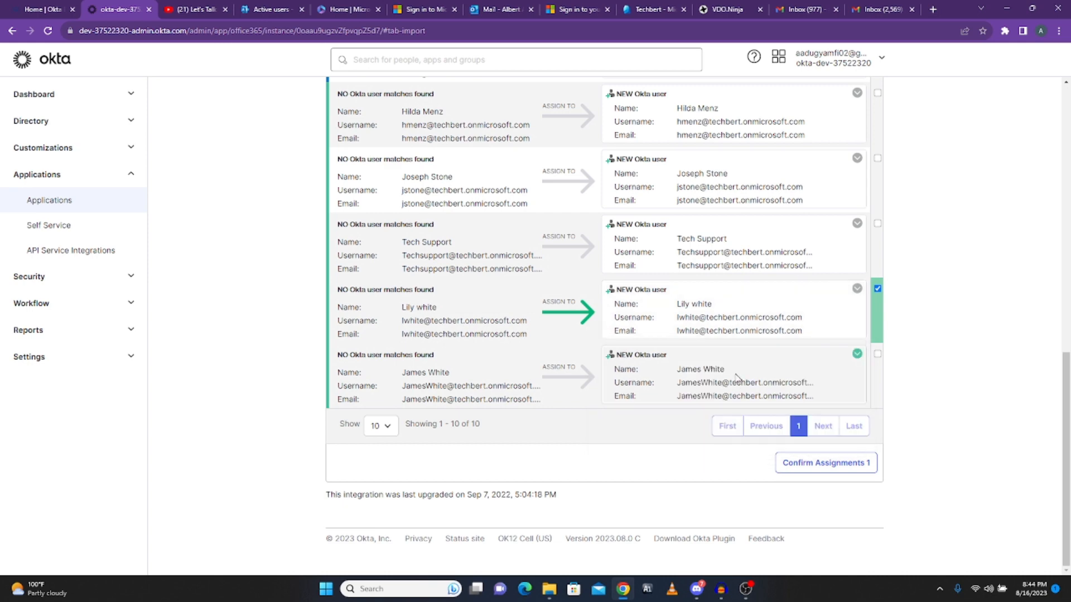
Confirm the selected user's assignment with auto-activation of users after confirmation enabled
scroll(736, 377, "up", 15)
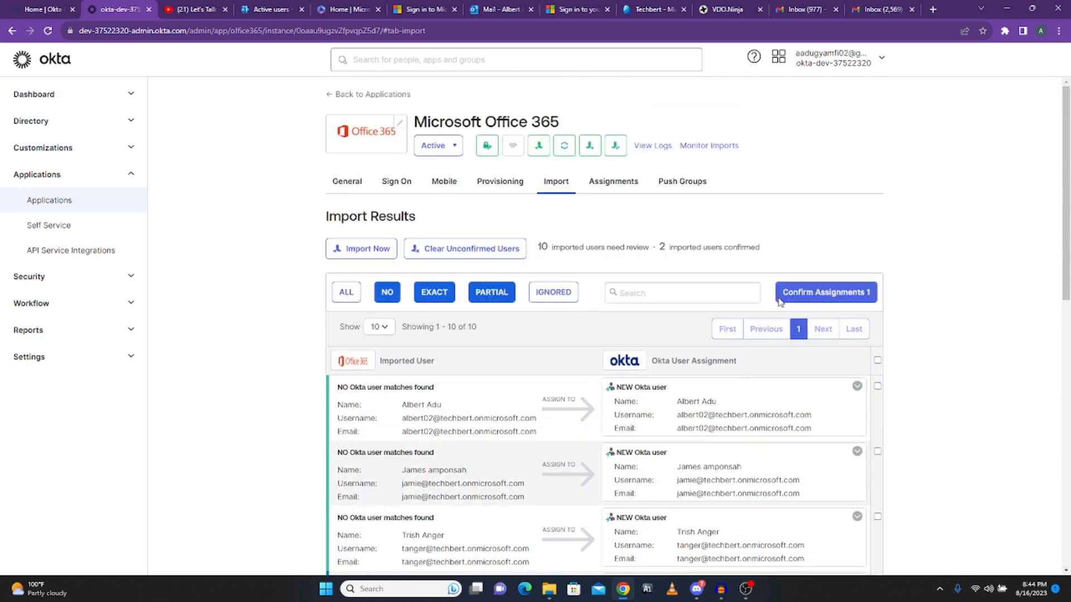
left_click(818, 296)
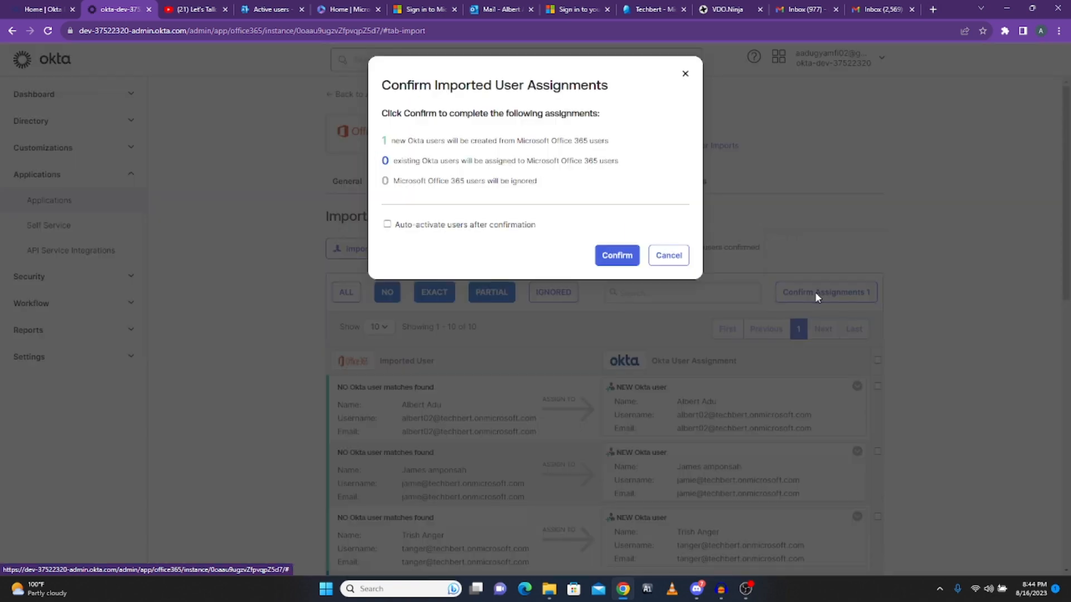
left_click(387, 226)
left_click(627, 258)
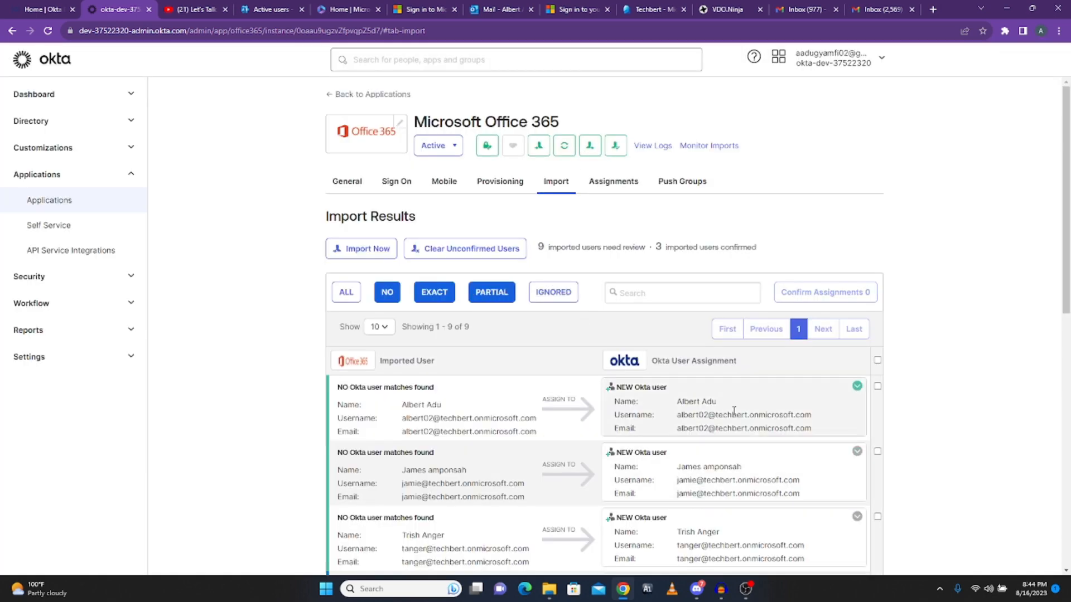
Look through the remaining import results for the user whose assignment was just confirmed
scroll(737, 466, "down", 7)
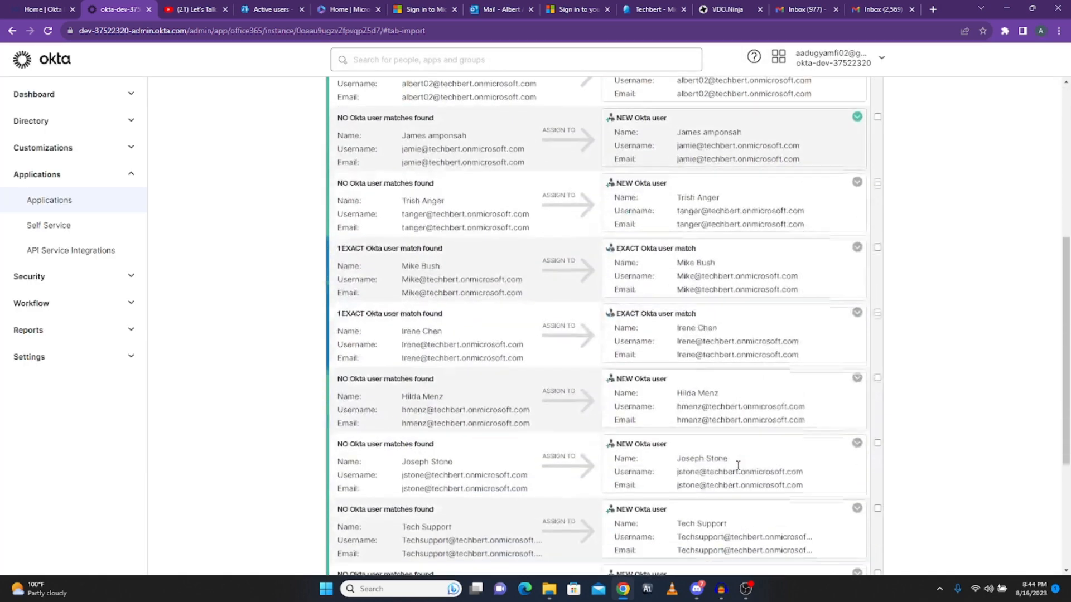
scroll(768, 455, "down", 2)
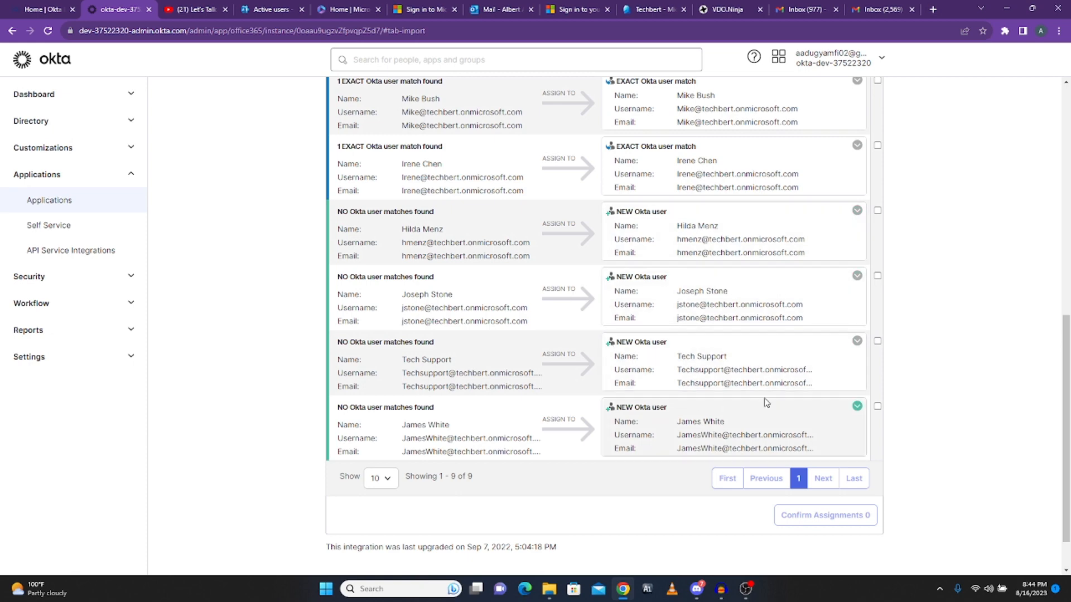
scroll(747, 393, "up", 6)
scroll(725, 385, "up", 3)
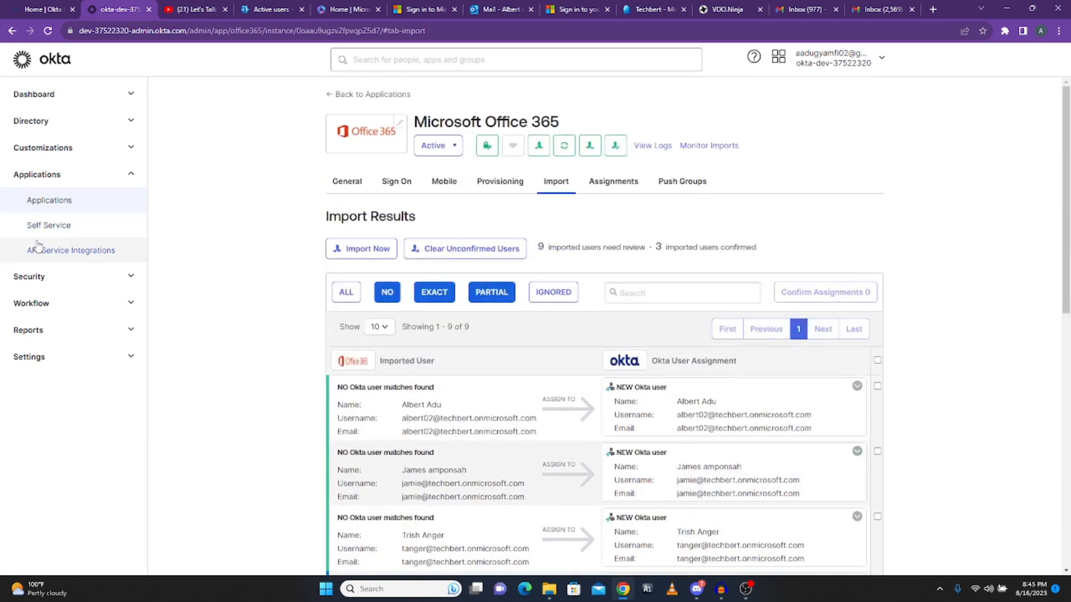
Open the newly confirmed user's profile from the People directory and check their assigned applications and group memberships
left_click(49, 122)
left_click(38, 149)
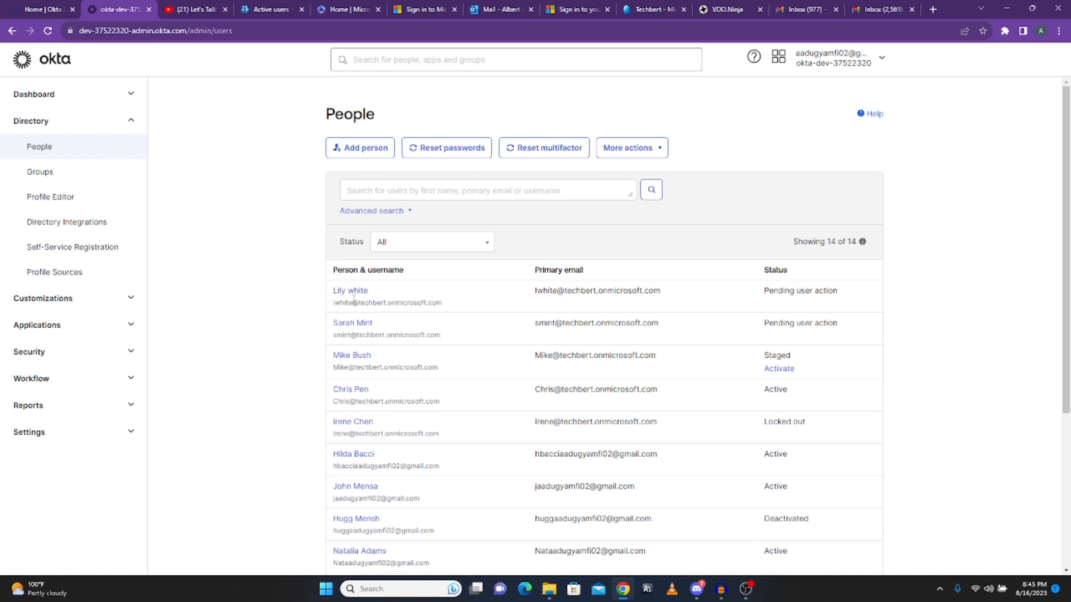
left_click(356, 293)
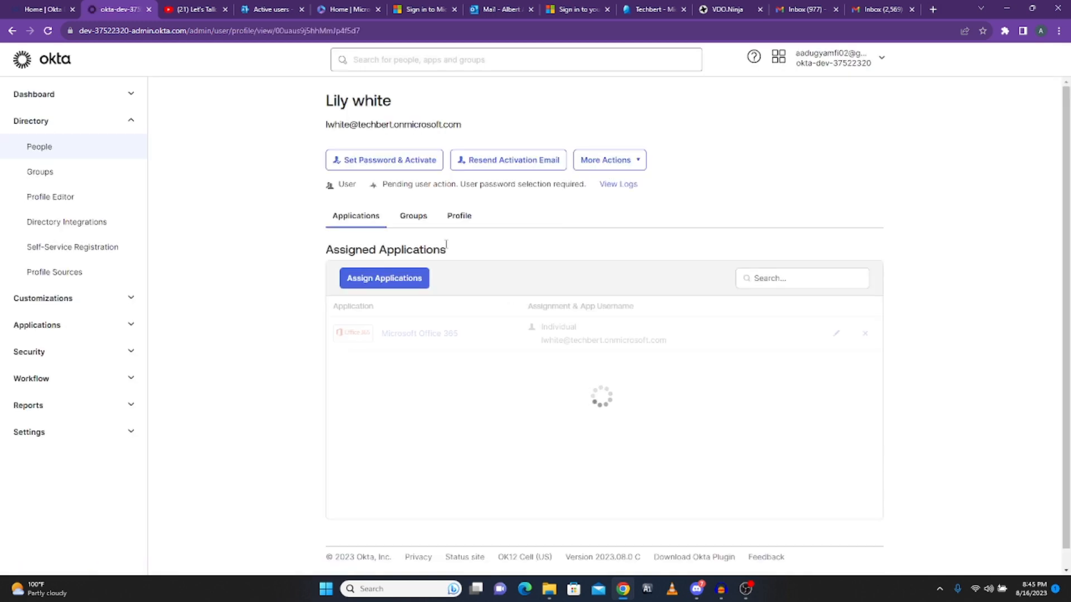
scroll(520, 260, "down", 1)
scroll(525, 259, "up", 1)
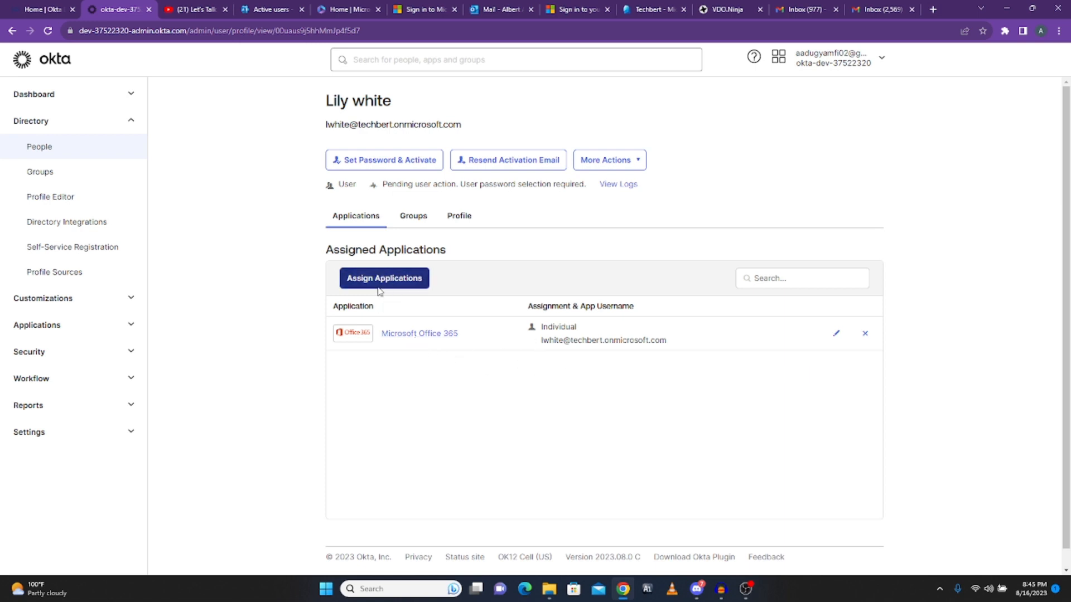
left_click(417, 216)
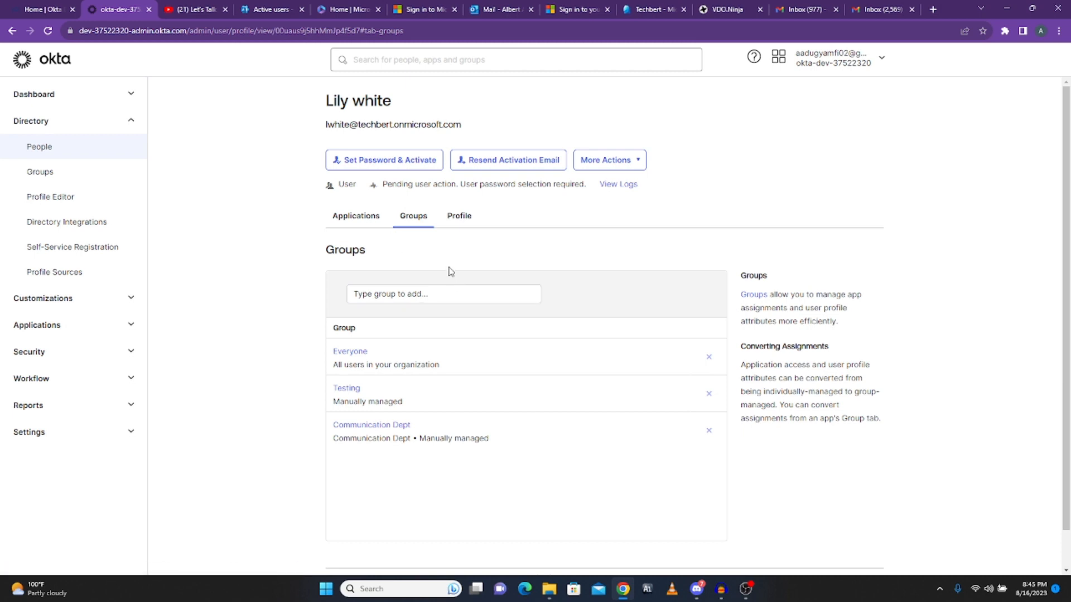
scroll(466, 298, "down", 1)
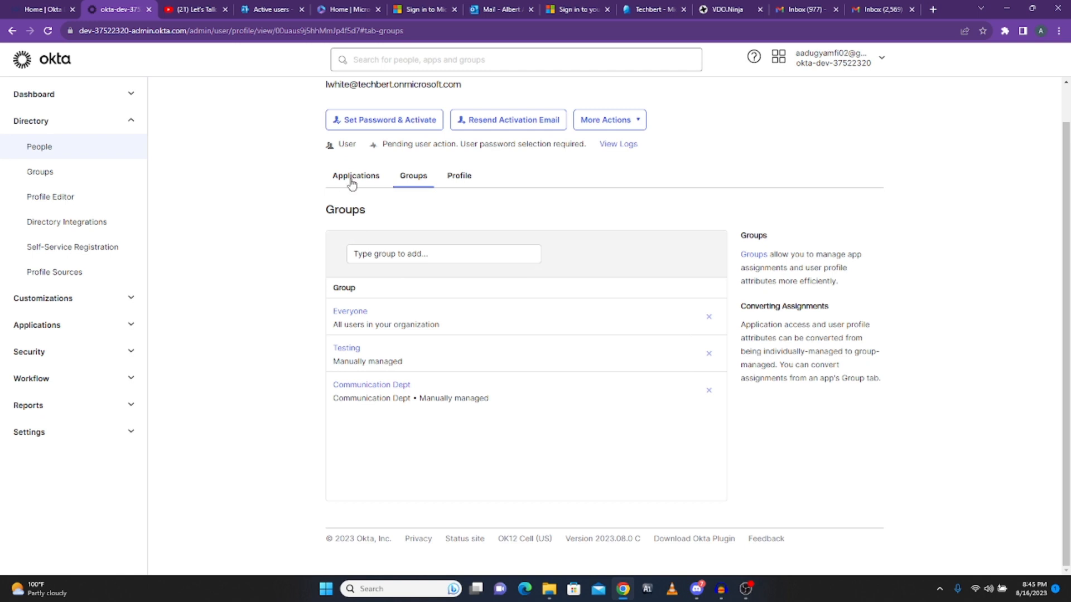
Review the Groups directory to identify which groups come from Office 365 and which are native Okta groups
left_click(41, 173)
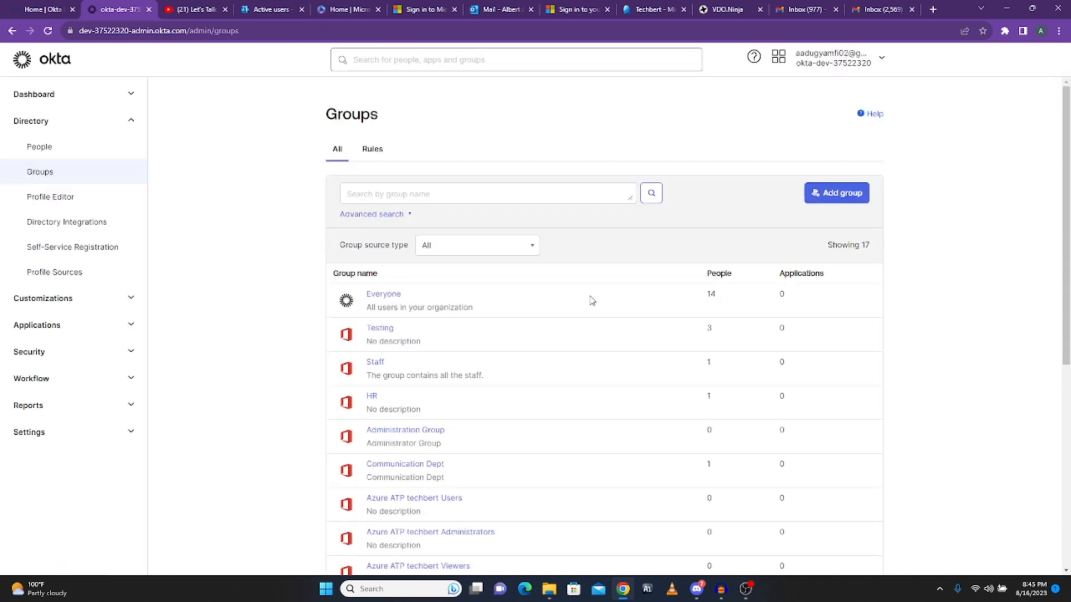
scroll(591, 302, "down", 3)
scroll(592, 302, "down", 2)
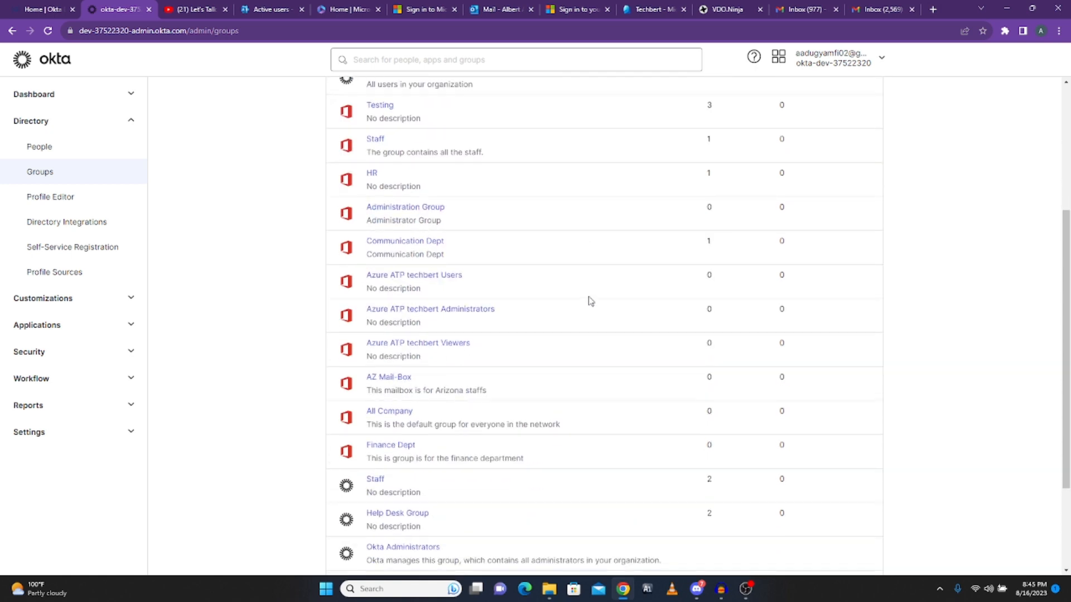
scroll(583, 298, "up", 1)
scroll(353, 431, "up", 1)
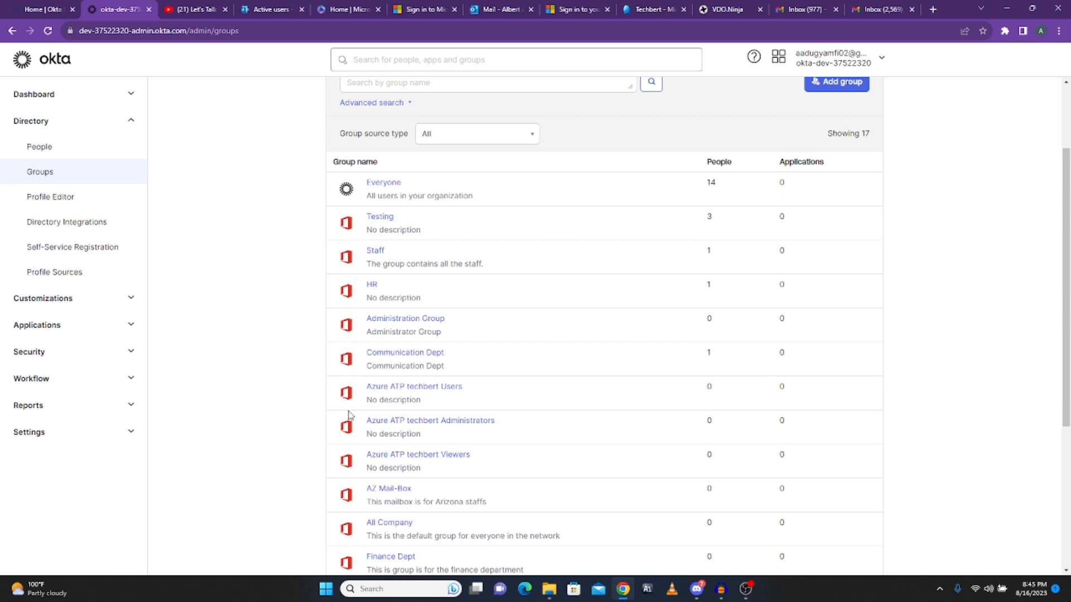
scroll(350, 418, "down", 2)
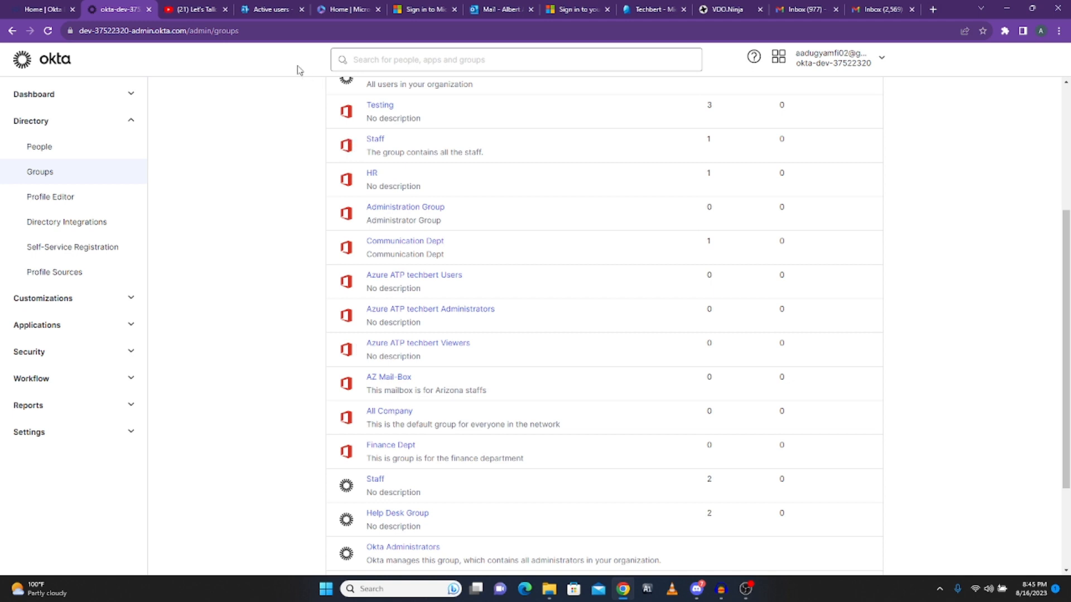
Switch to the Microsoft 365 admin center and view the active teams and groups for comparison with Okta's groups
left_click(273, 13)
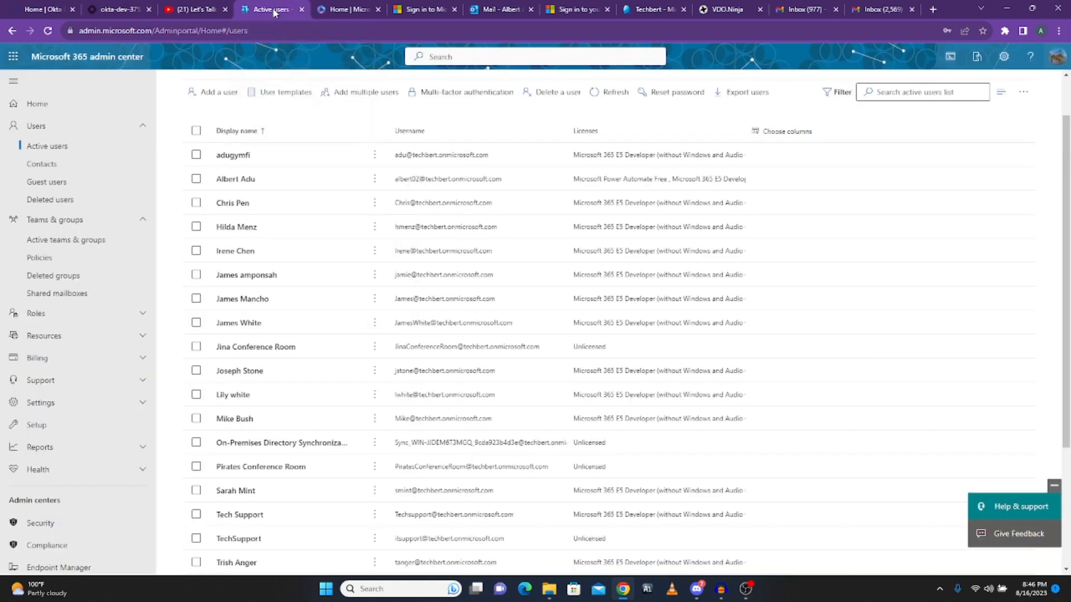
left_click(143, 126)
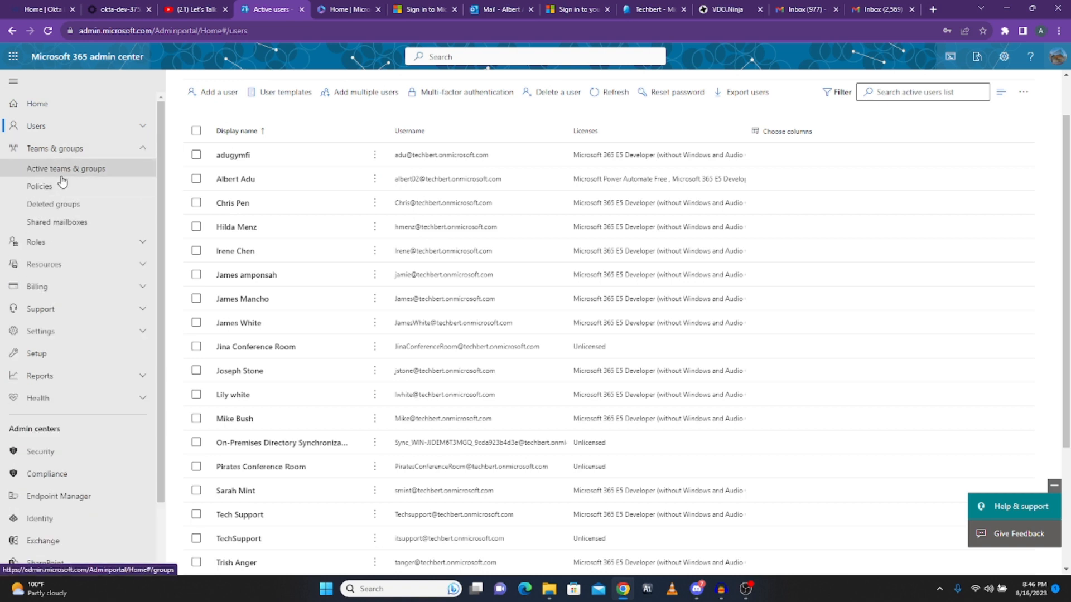
left_click(83, 175)
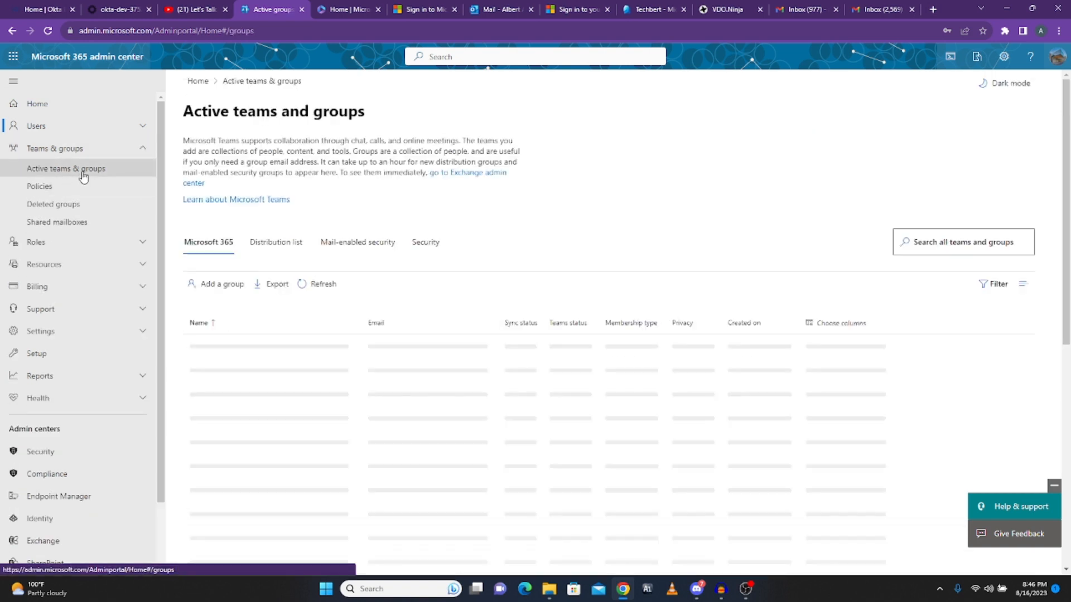
scroll(312, 401, "down", 1)
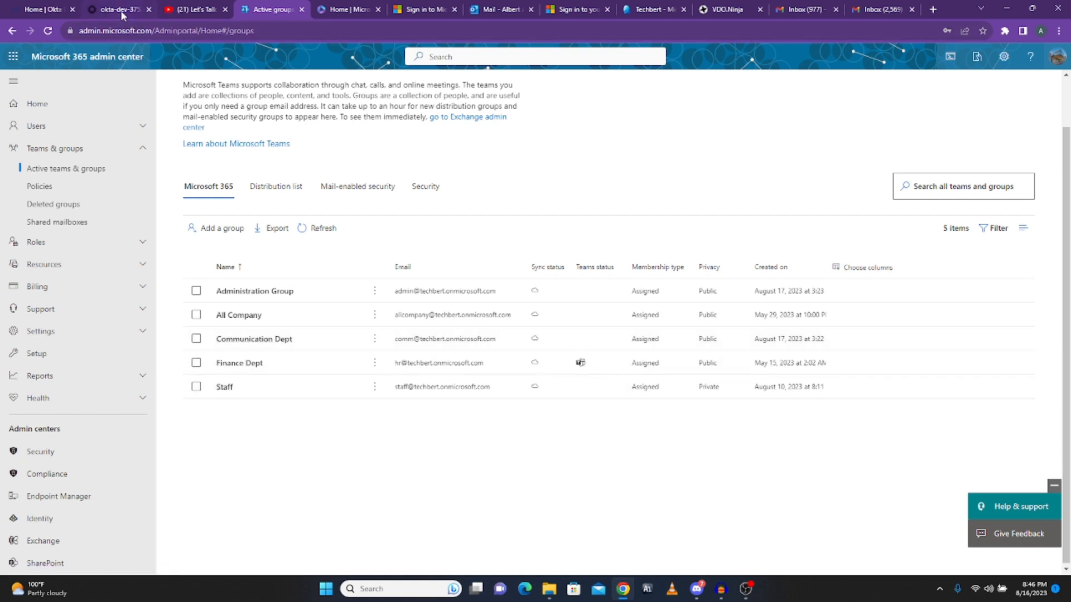
mouse_move(121, 12)
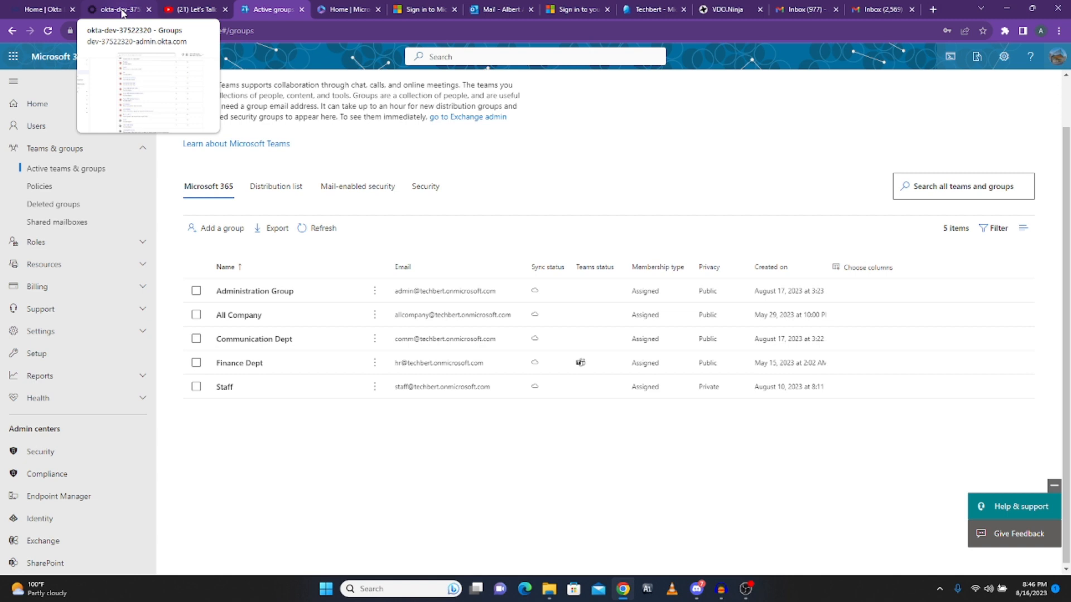
Compare Okta's Groups directory with the Microsoft 365 admin center's active groups and shared mailboxes
left_click(122, 12)
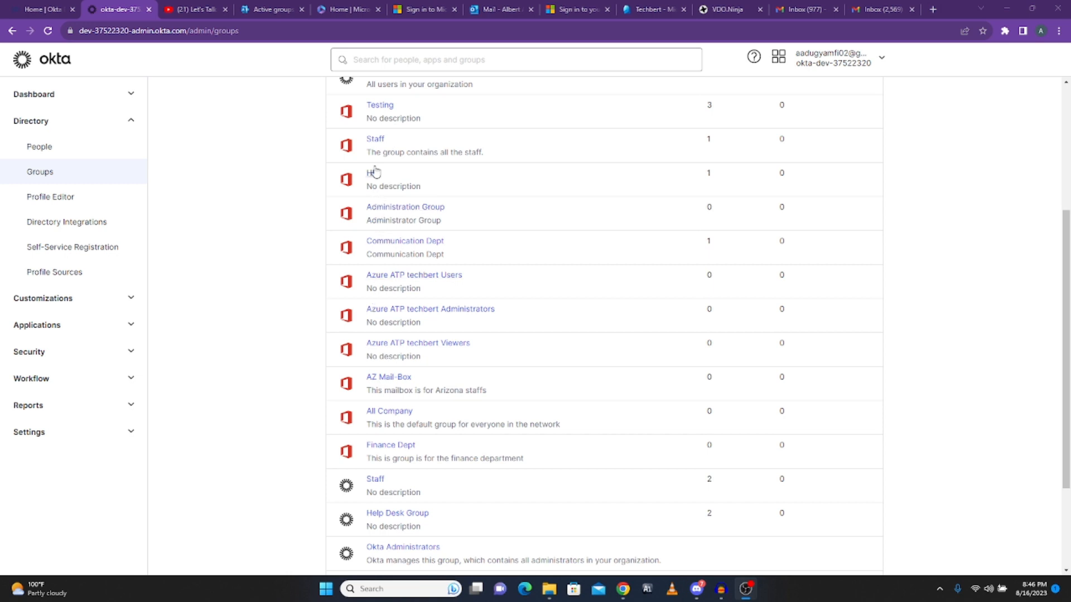
scroll(393, 318, "up", 1)
scroll(393, 320, "up", 2)
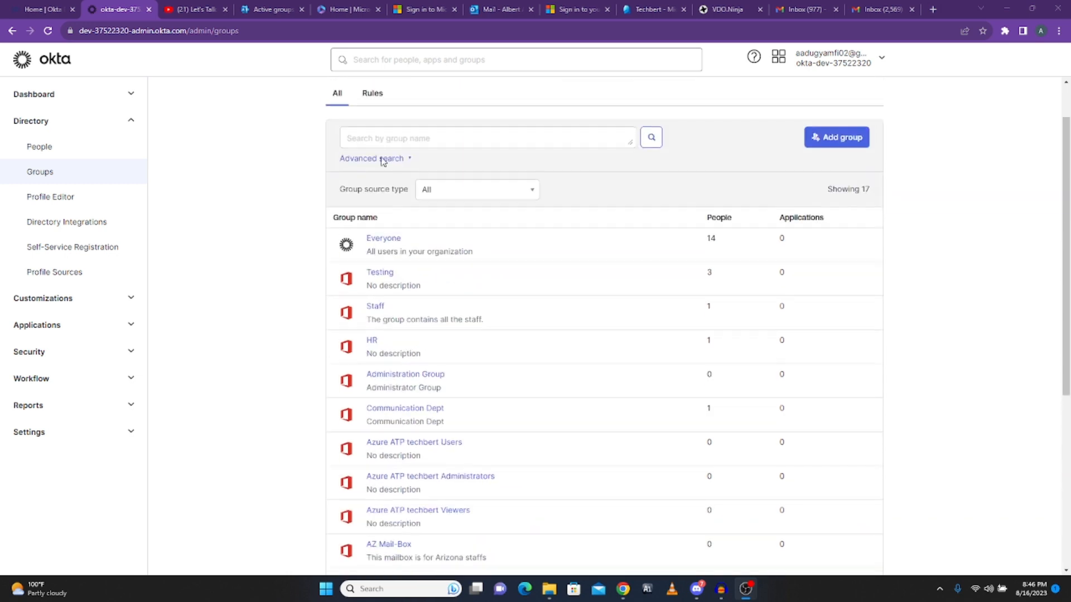
left_click(274, 10)
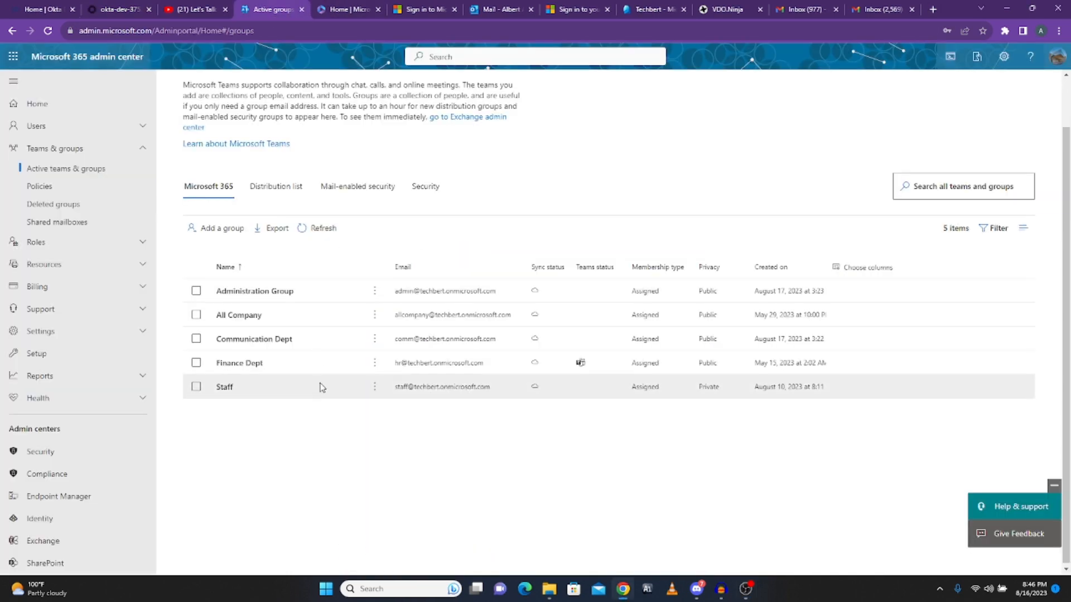
left_click(57, 223)
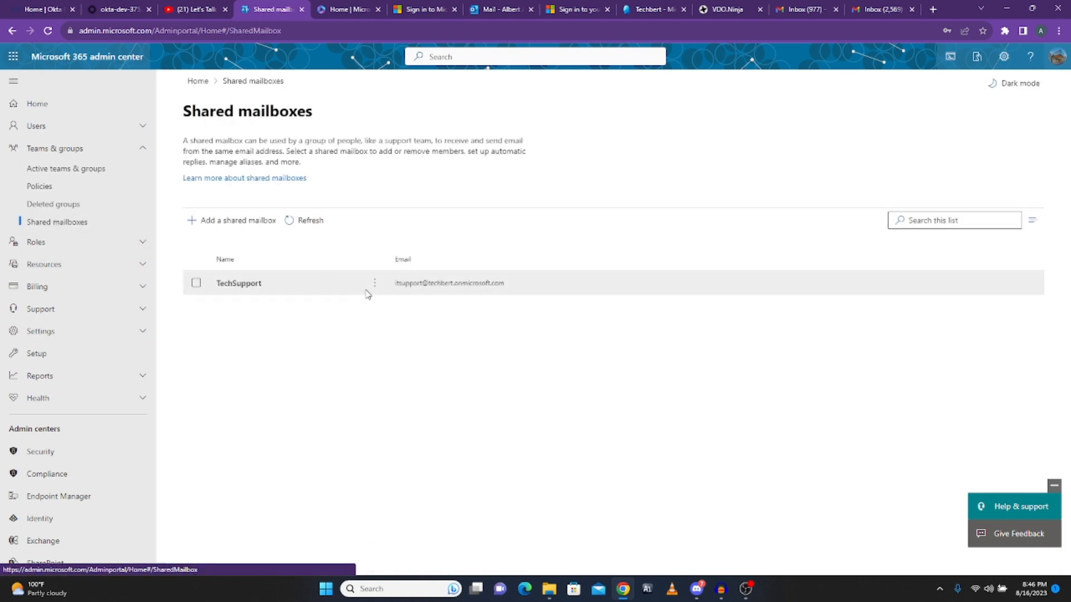
left_click(62, 169)
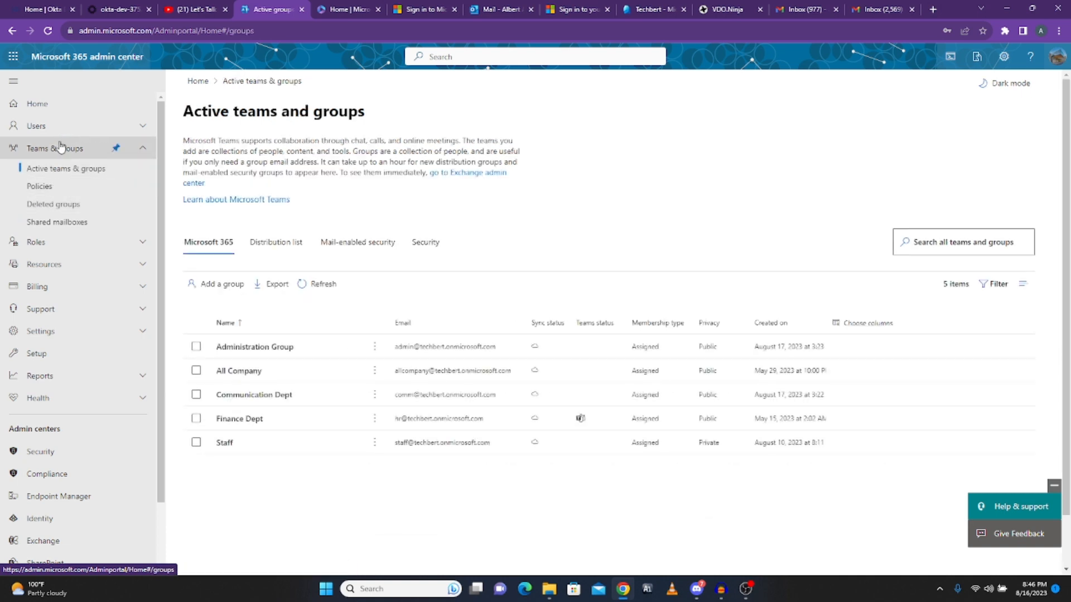
Check the Office 365 groups listed in Okta against the Microsoft 365 active teams and groups once more
left_click(119, 12)
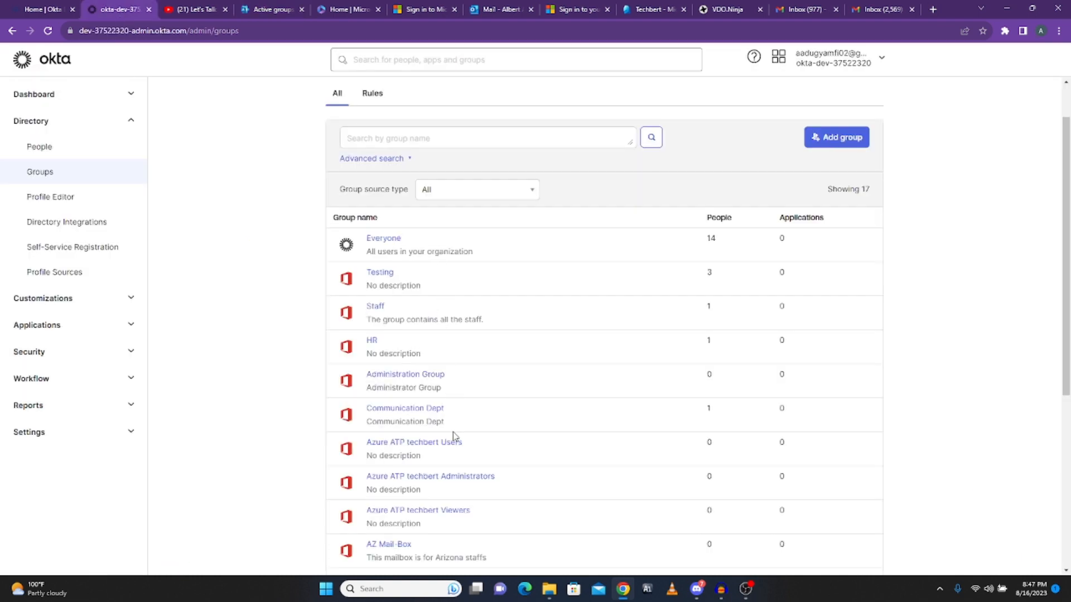
scroll(520, 330, "down", 2)
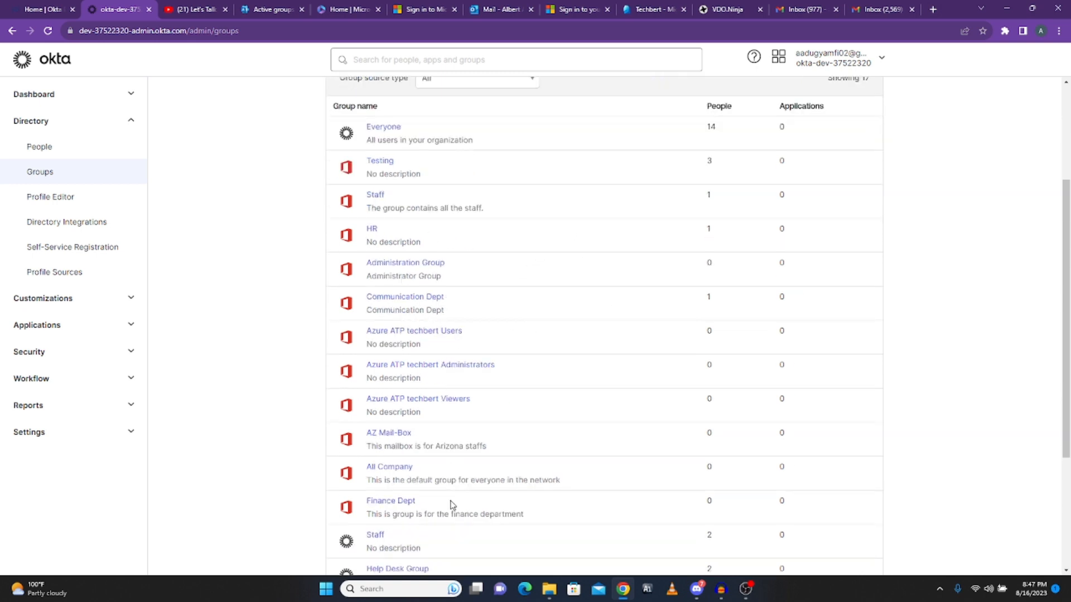
scroll(450, 436, "up", 2)
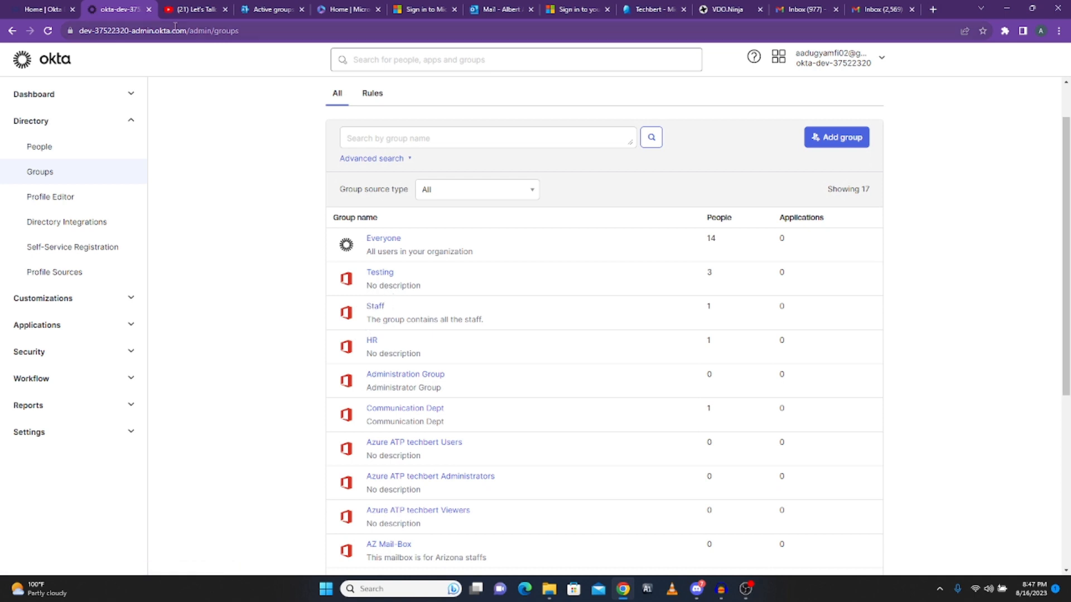
left_click(247, 9)
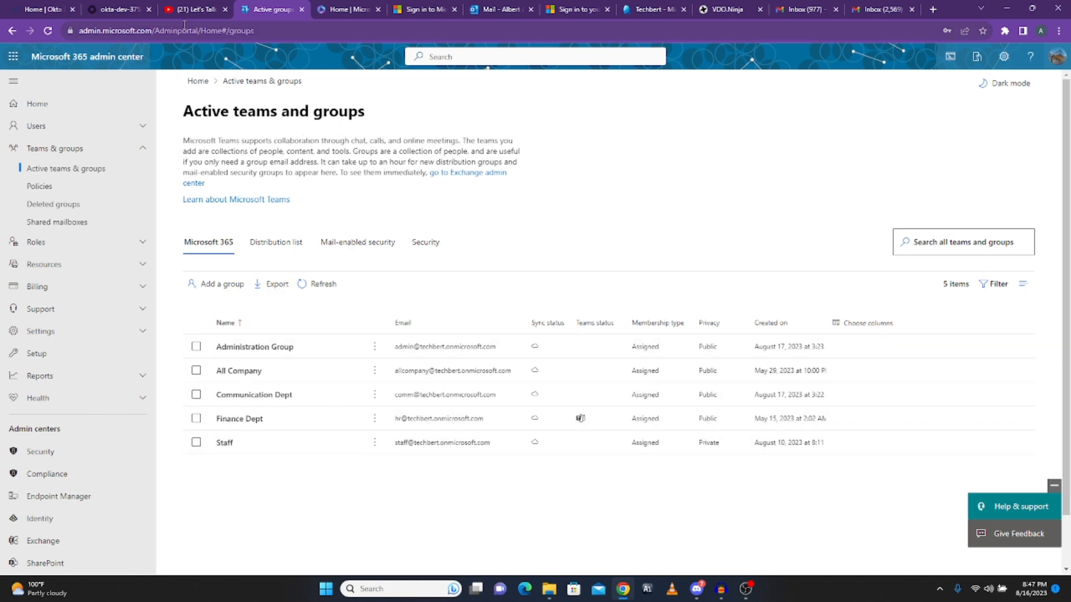
left_click(108, 10)
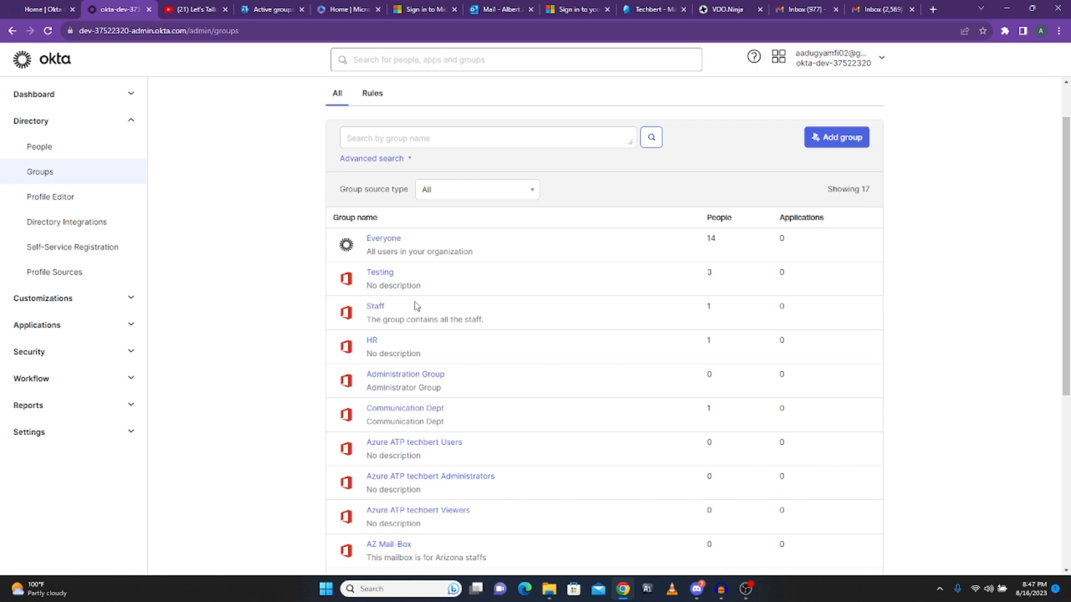
Look through Okta's Groups directory and open the Communication Dept group to view its people
scroll(416, 306, "down", 3)
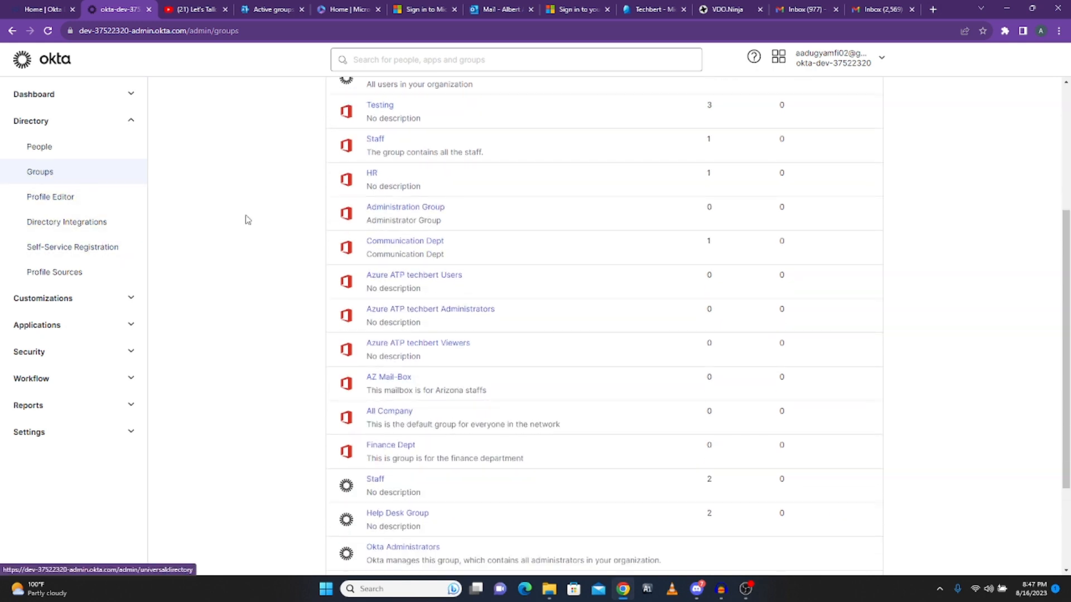
scroll(463, 342, "down", 3)
scroll(461, 340, "up", 3)
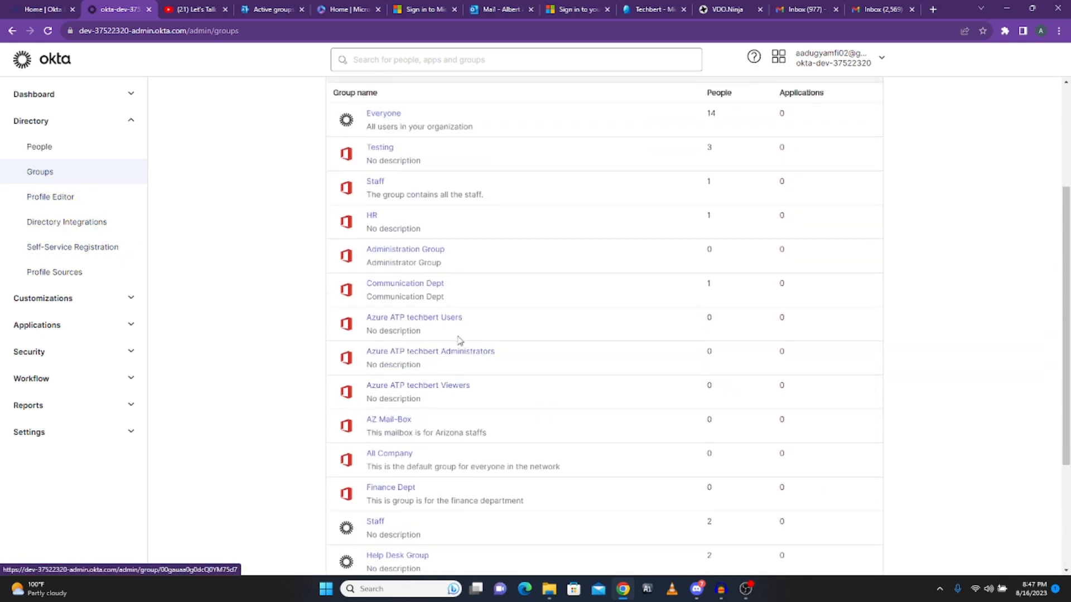
scroll(460, 341, "up", 3)
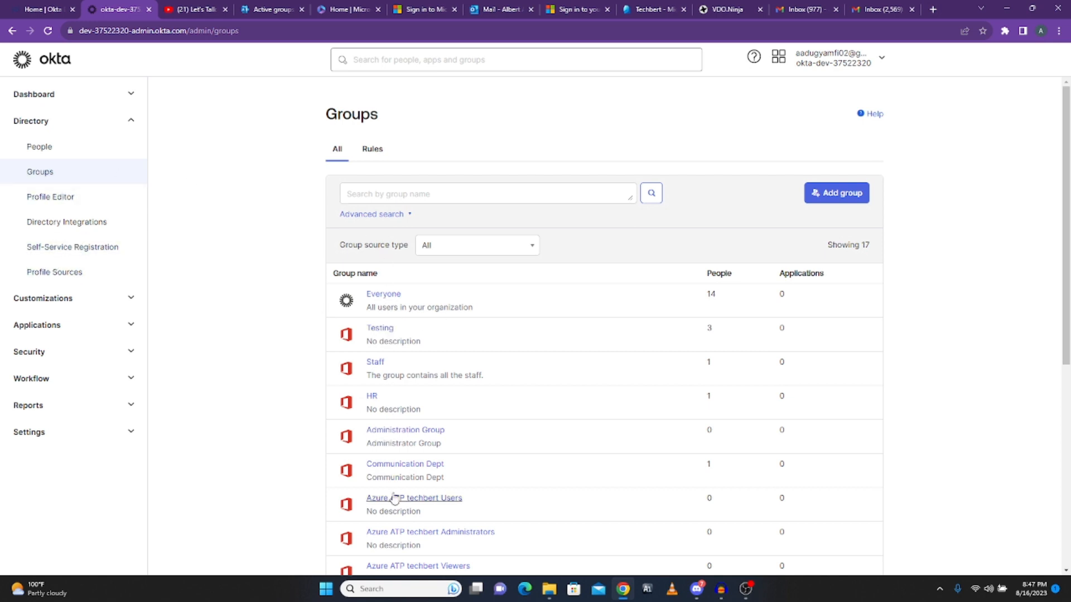
scroll(397, 390, "down", 2)
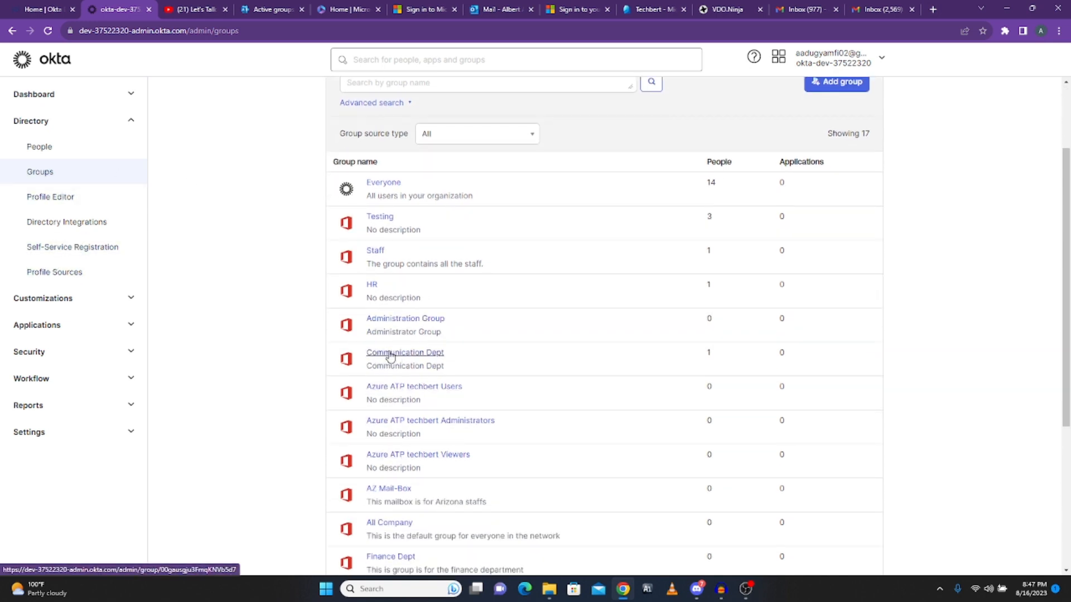
left_click(392, 354)
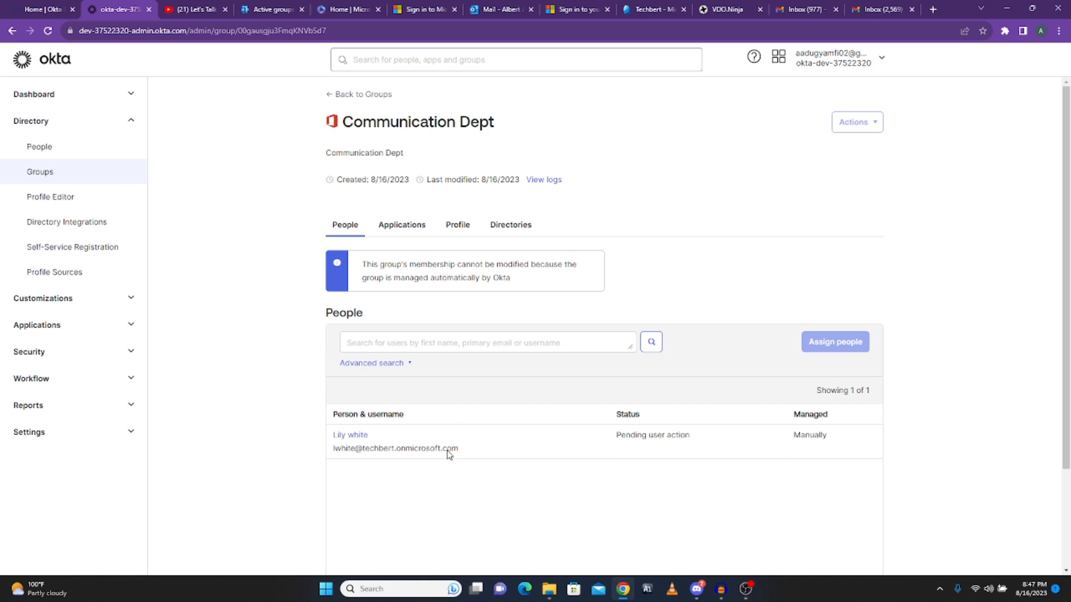
Open Communication Dept in the Microsoft 365 admin center and compare its owners and members with the people in the matching Okta group
left_click(275, 10)
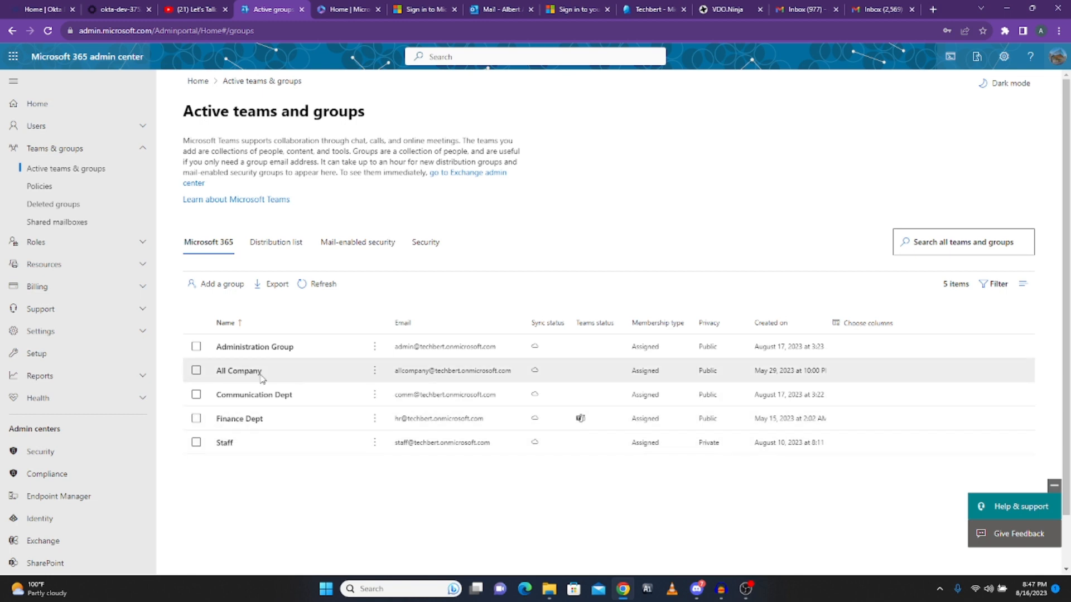
left_click(239, 396)
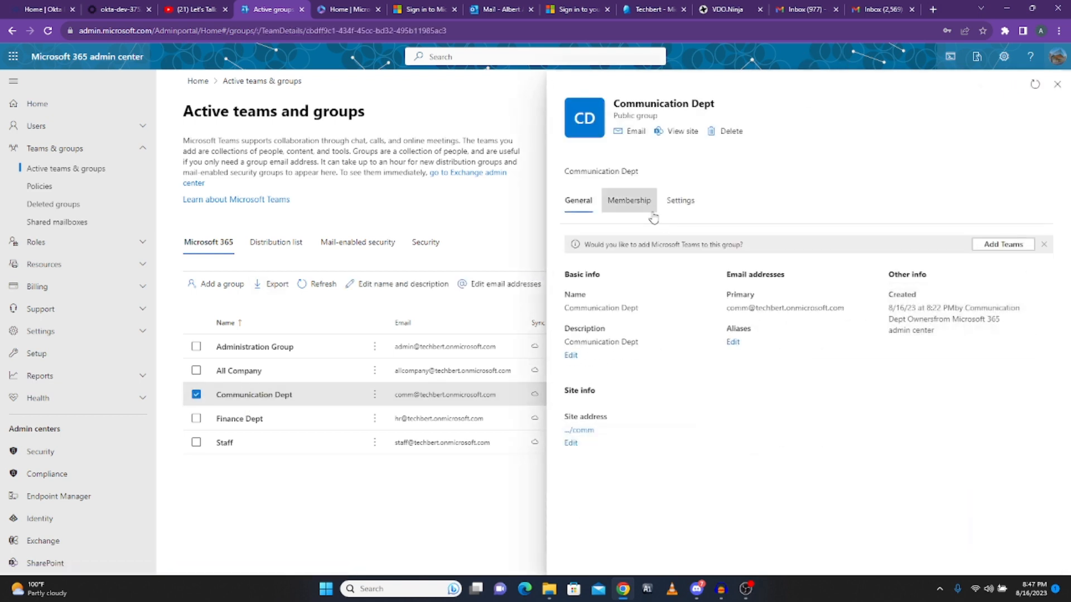
left_click(635, 201)
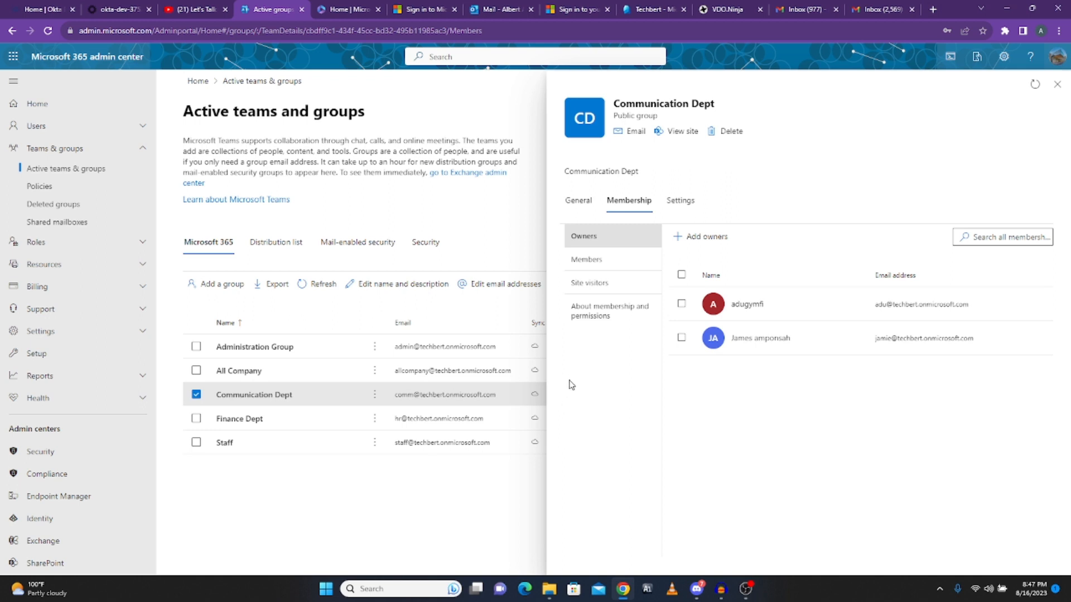
left_click(589, 270)
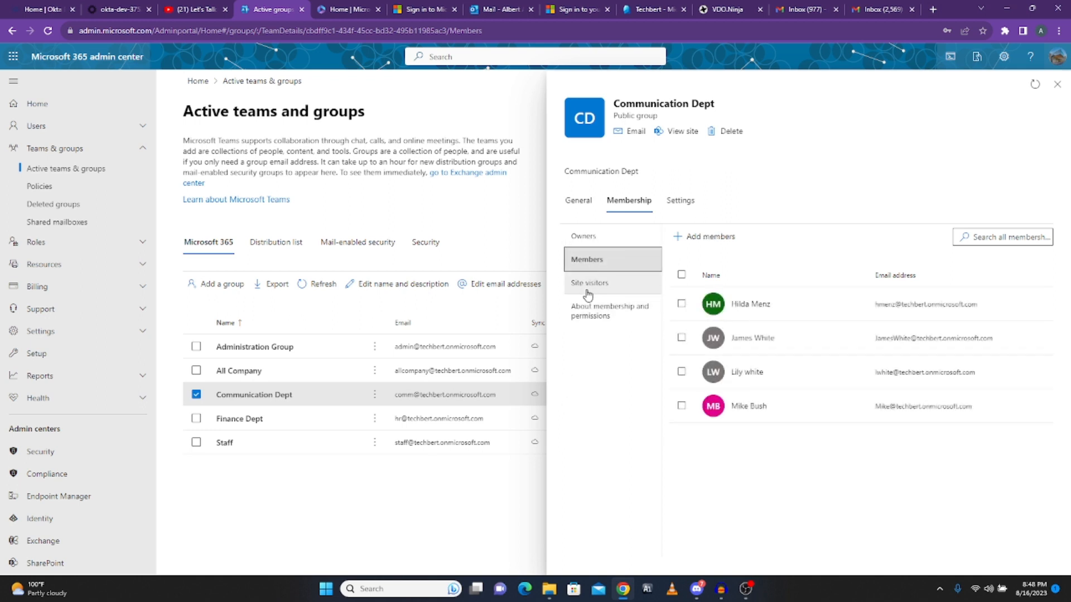
left_click(583, 236)
left_click(587, 261)
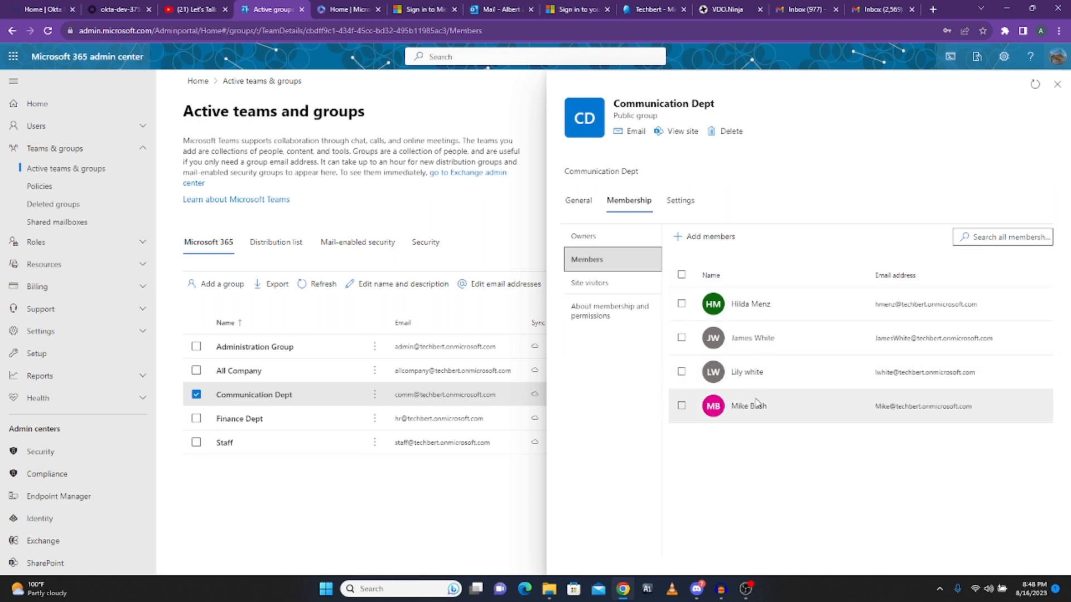
left_click(118, 9)
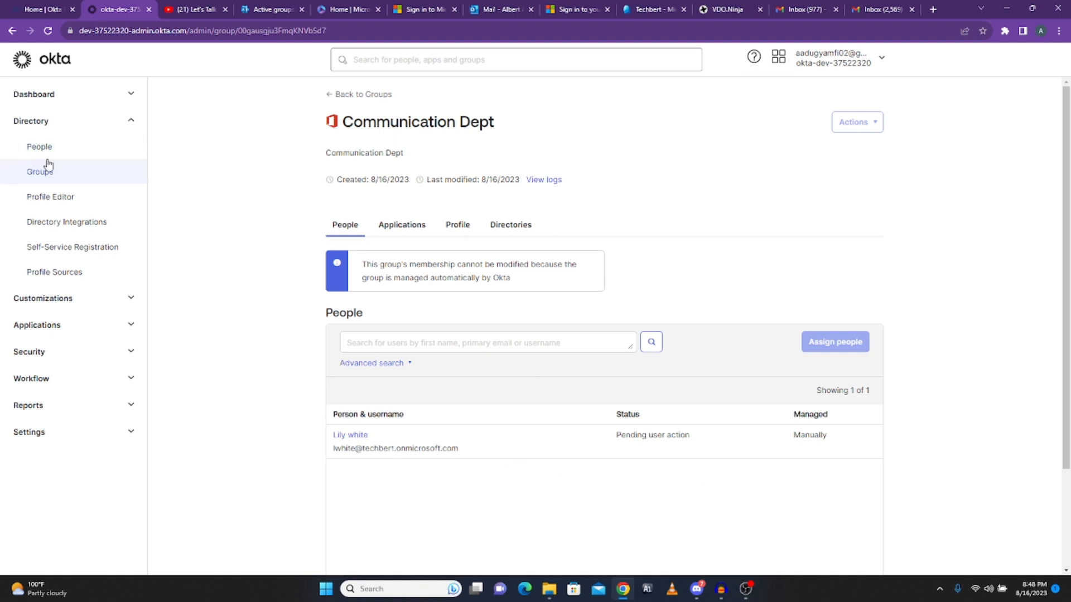
left_click(253, 9)
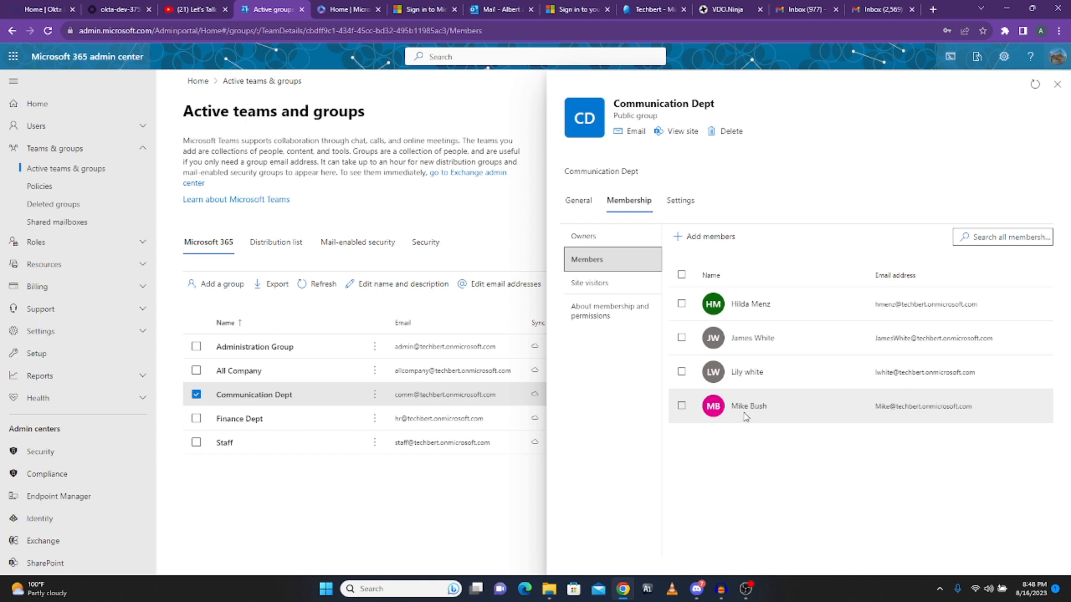
Switch to Okta, open the Microsoft Office 365 application's import results and look for Communication Dept members not yet assigned
left_click(115, 9)
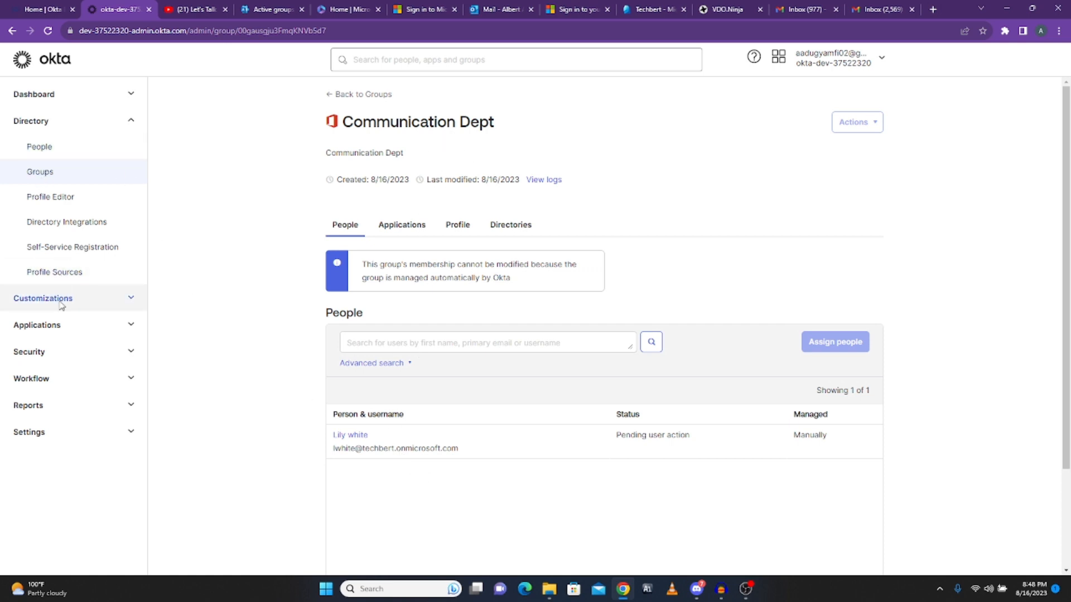
left_click(84, 324)
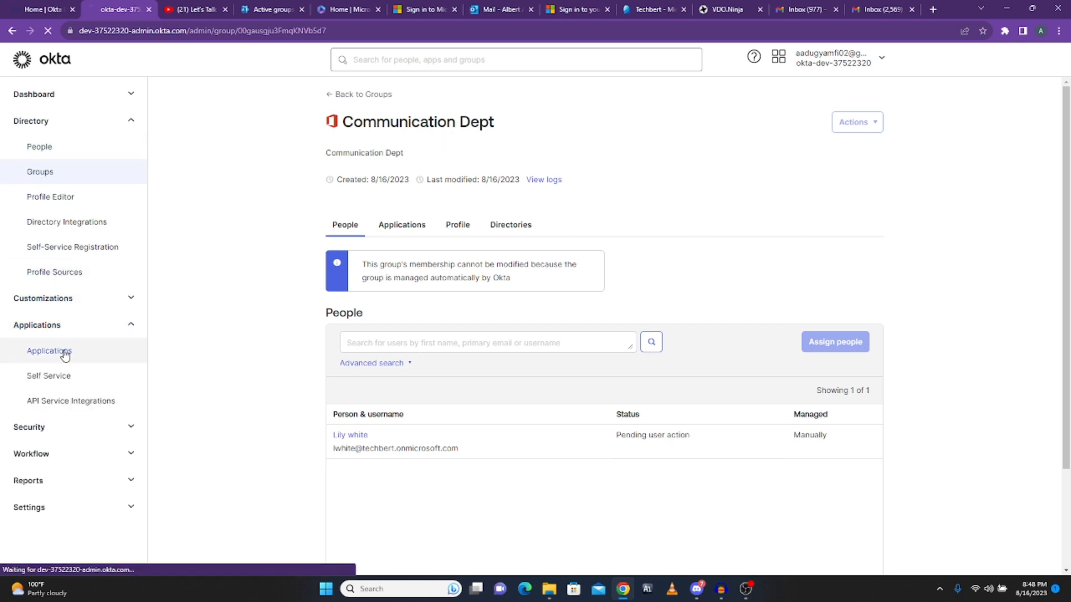
left_click(73, 352)
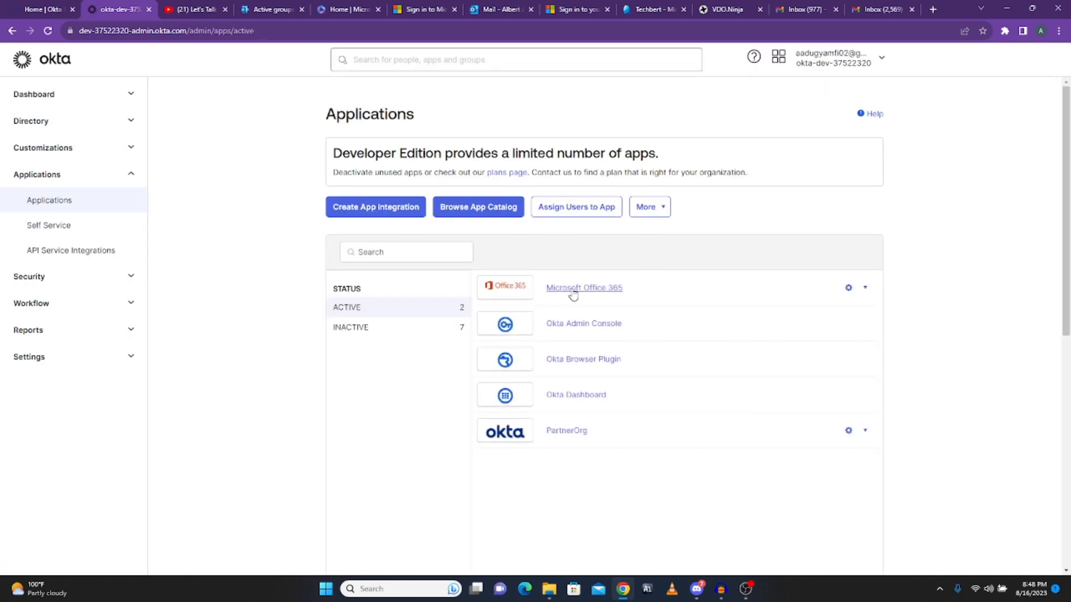
left_click(573, 296)
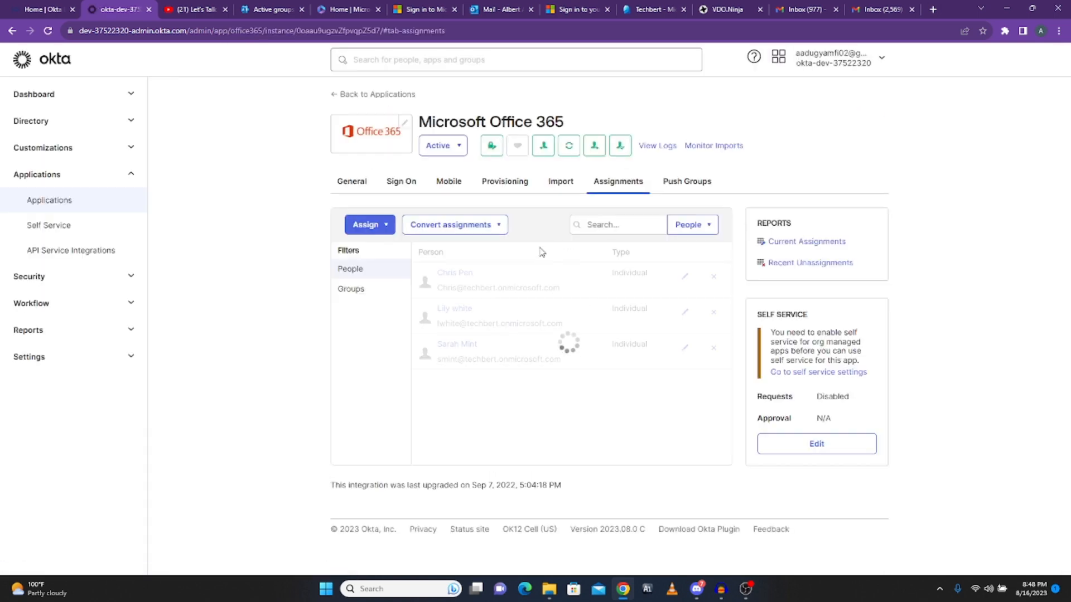
left_click(560, 184)
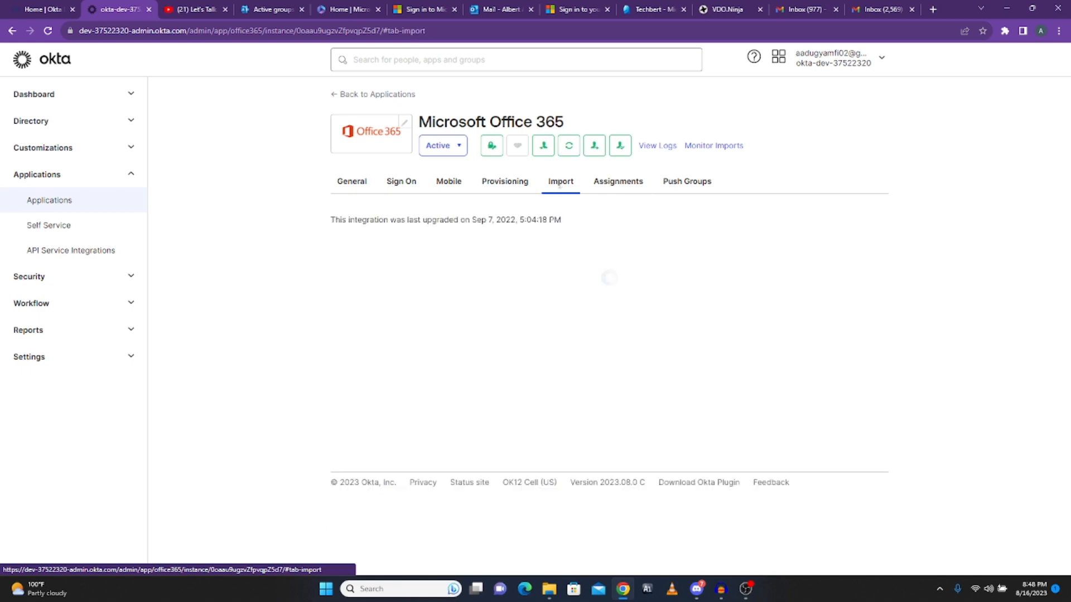
scroll(530, 384, "down", 4)
scroll(530, 384, "down", 3)
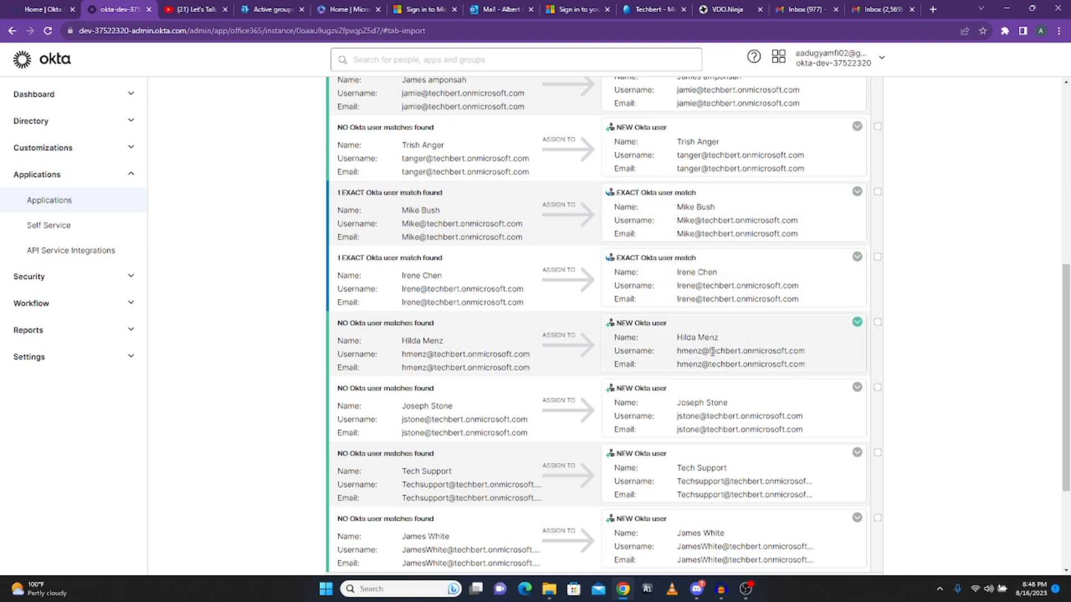
scroll(712, 352, "down", 2)
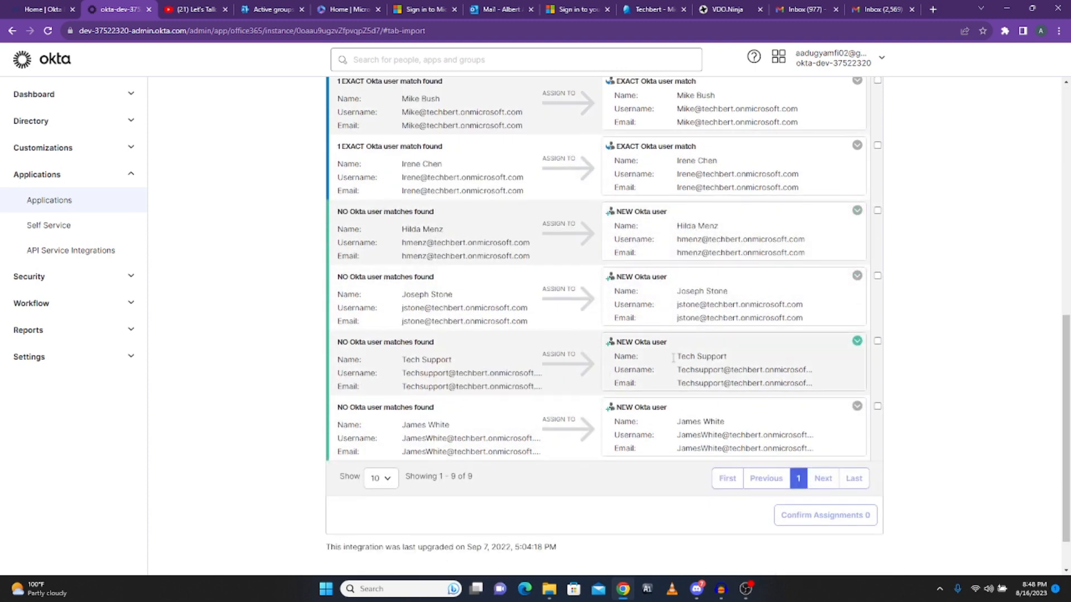
scroll(678, 352, "up", 1)
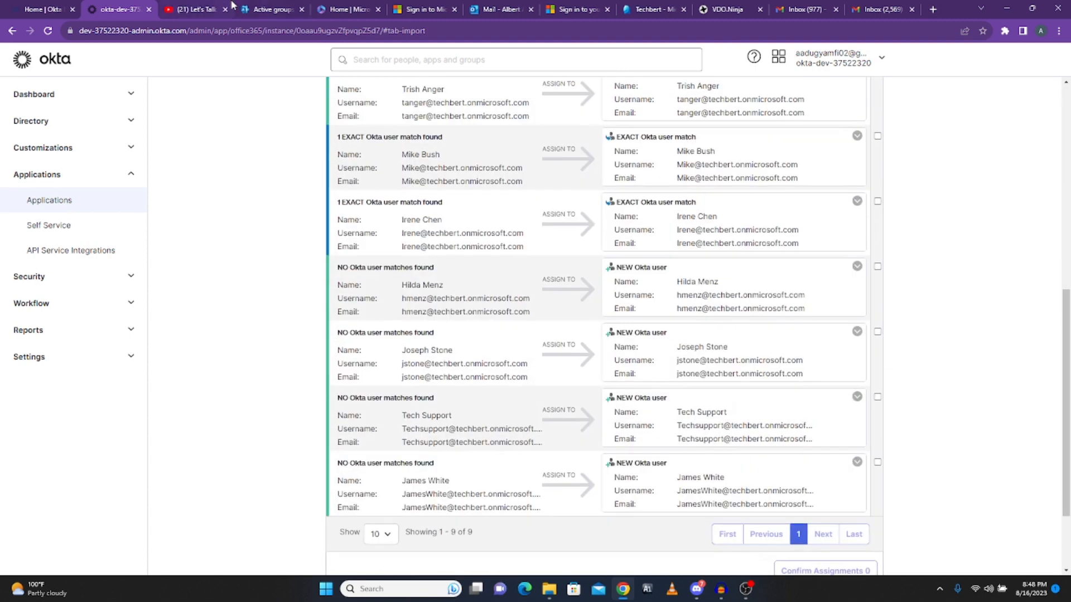
Recheck the Communication Dept members in Microsoft 365, then confirm the matching member's exact-match assignment in Okta's import results with auto-activation enabled
left_click(260, 9)
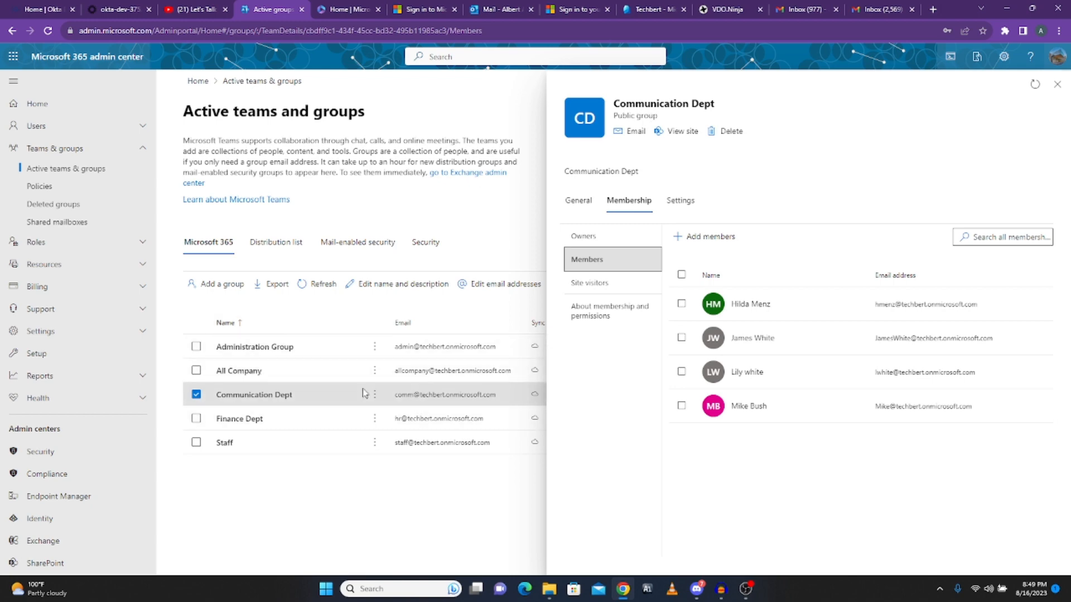
left_click(102, 10)
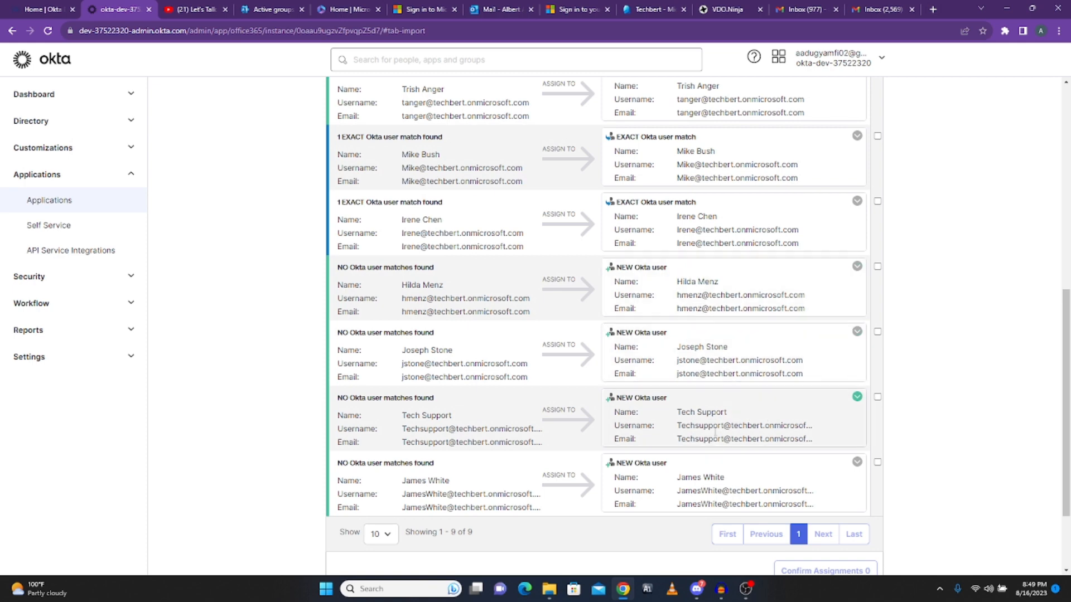
scroll(717, 429, "up", 1)
left_click(723, 216)
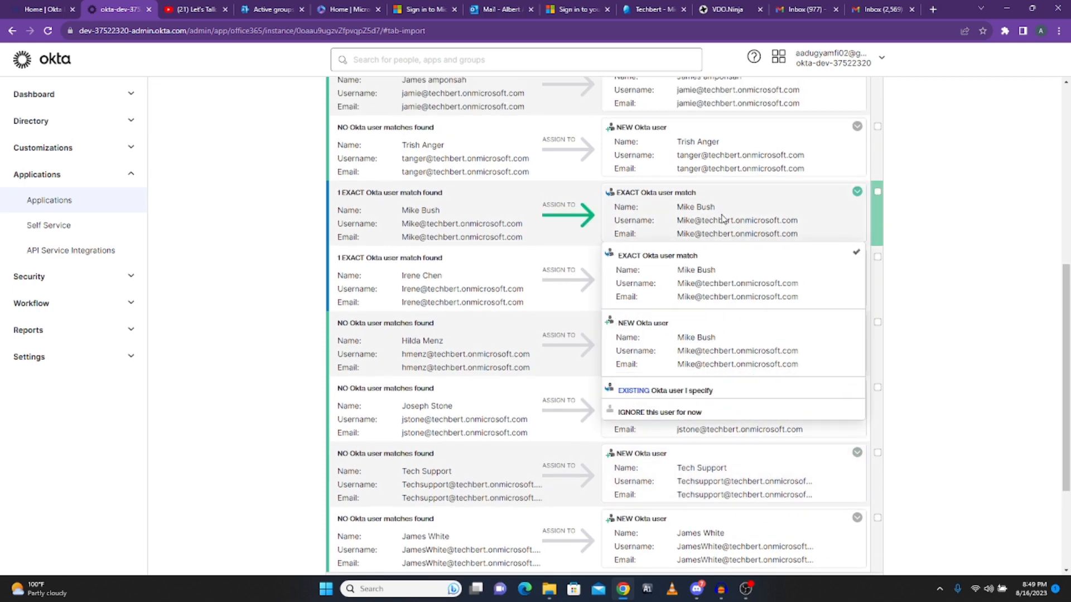
scroll(758, 268, "up", 3)
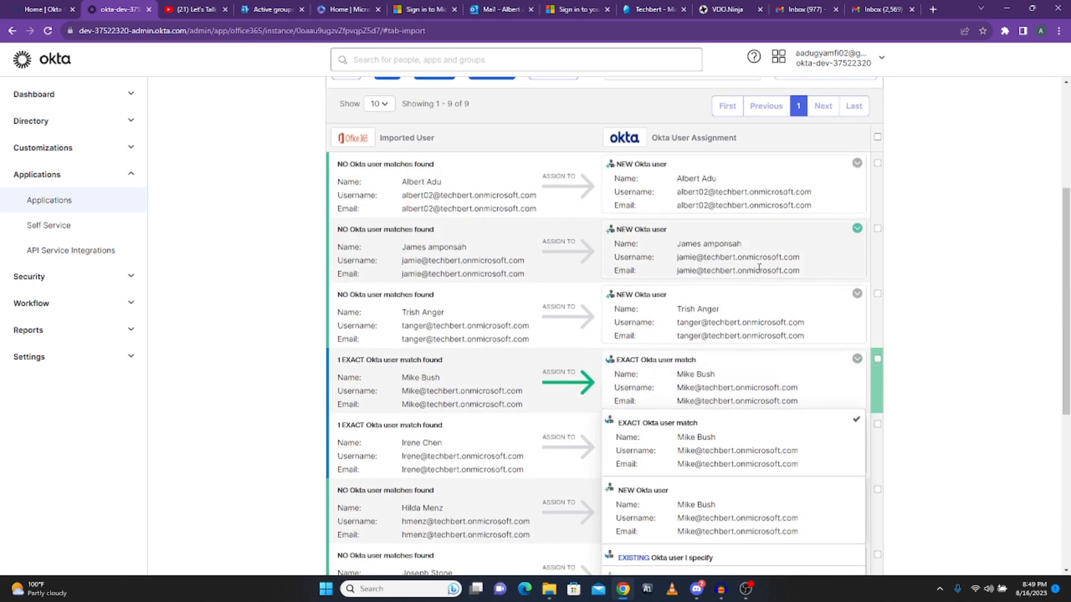
left_click(877, 360)
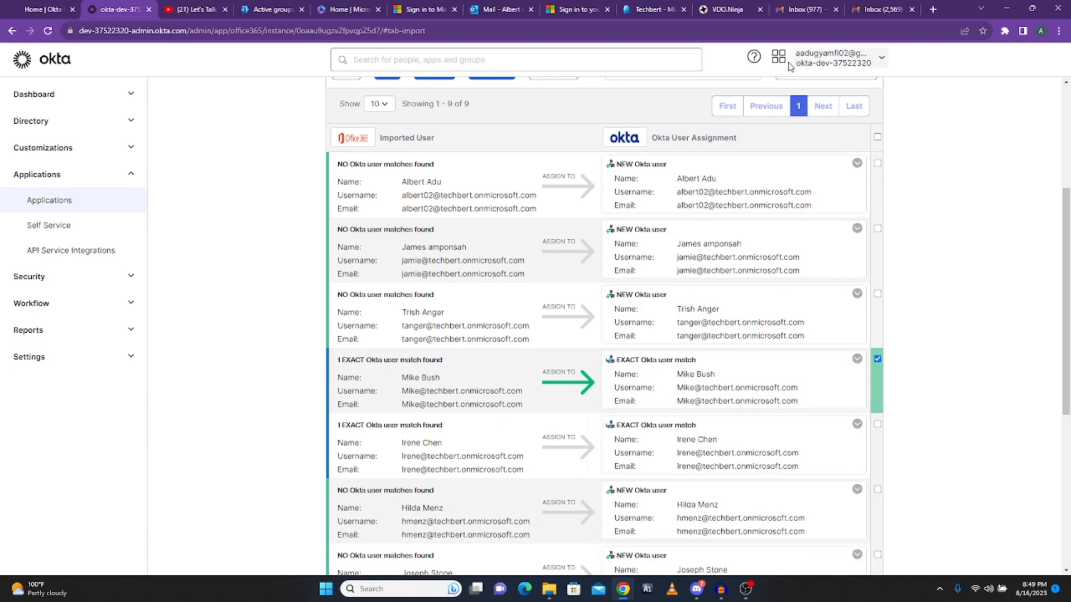
scroll(788, 111, "up", 2)
left_click(816, 182)
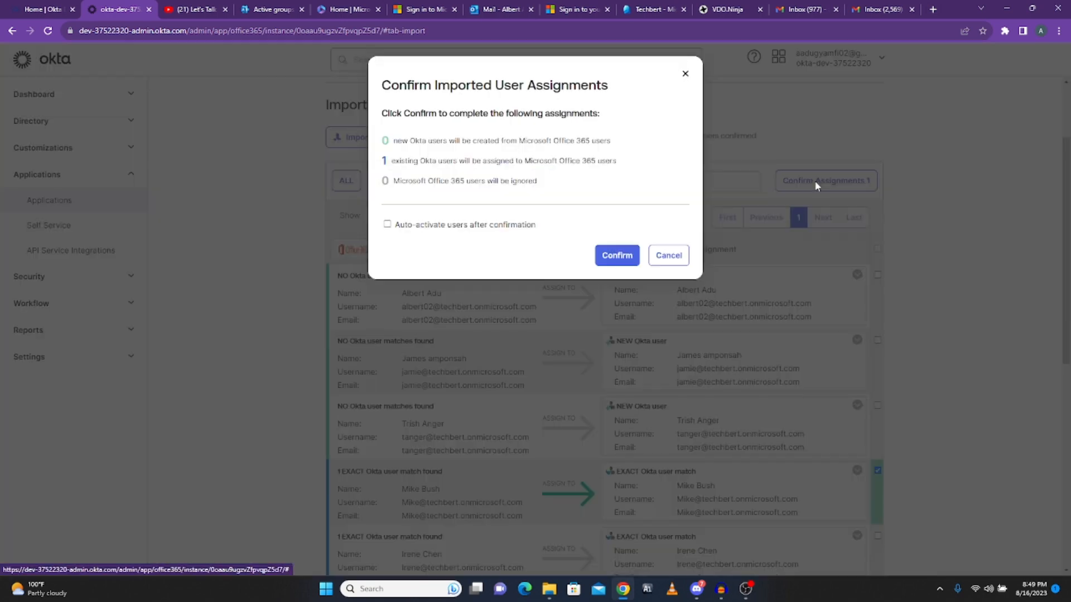
left_click(434, 226)
left_click(616, 258)
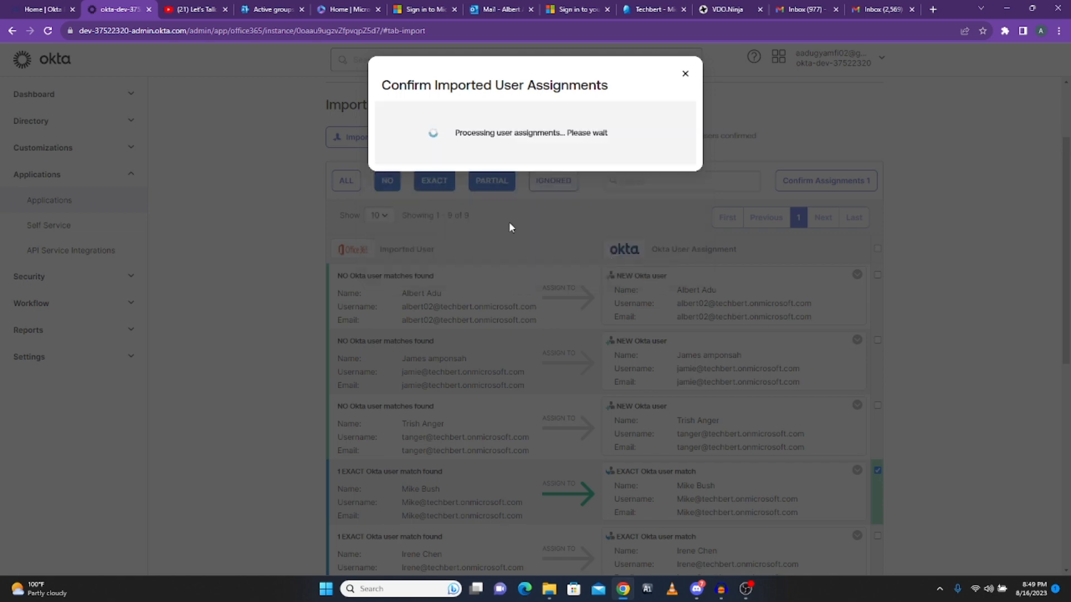
scroll(719, 537, "down", 1)
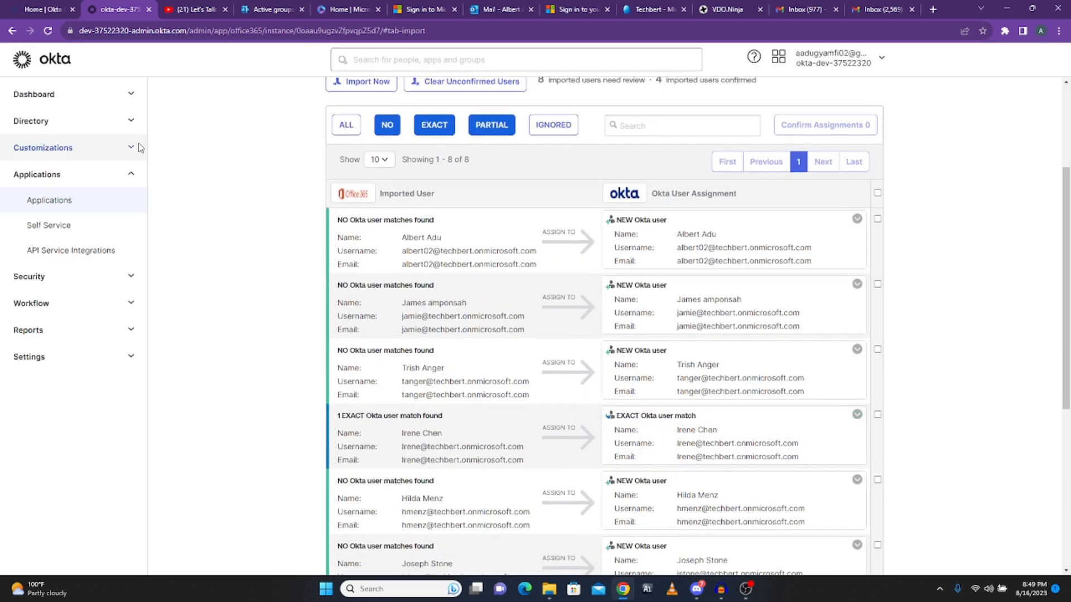
Open the Communication Dept group from Okta's Groups directory and review the people in it
left_click(65, 128)
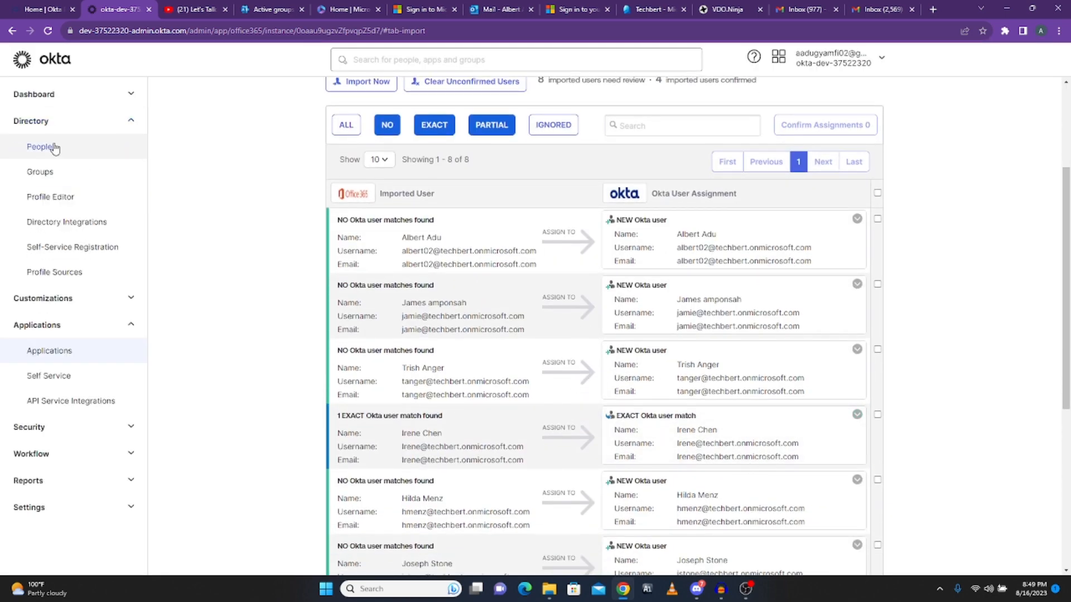
left_click(46, 174)
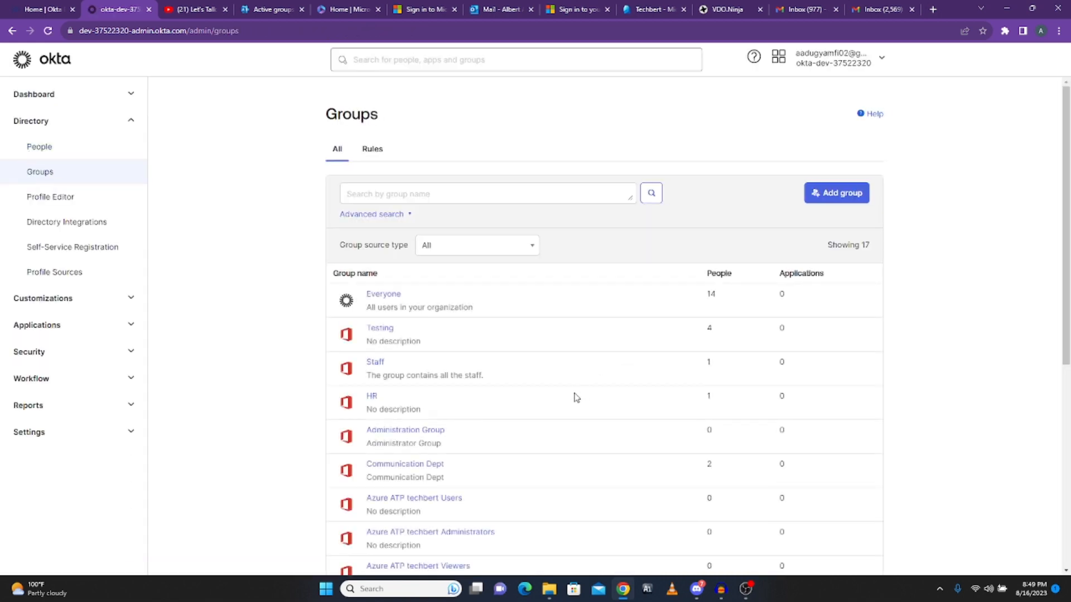
scroll(558, 390, "down", 1)
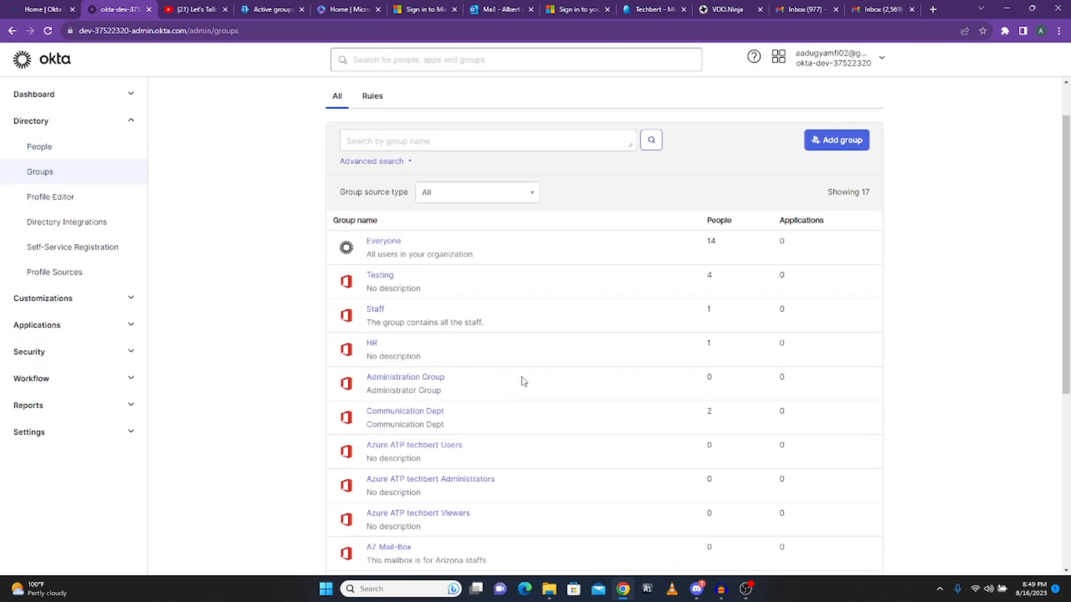
left_click(393, 413)
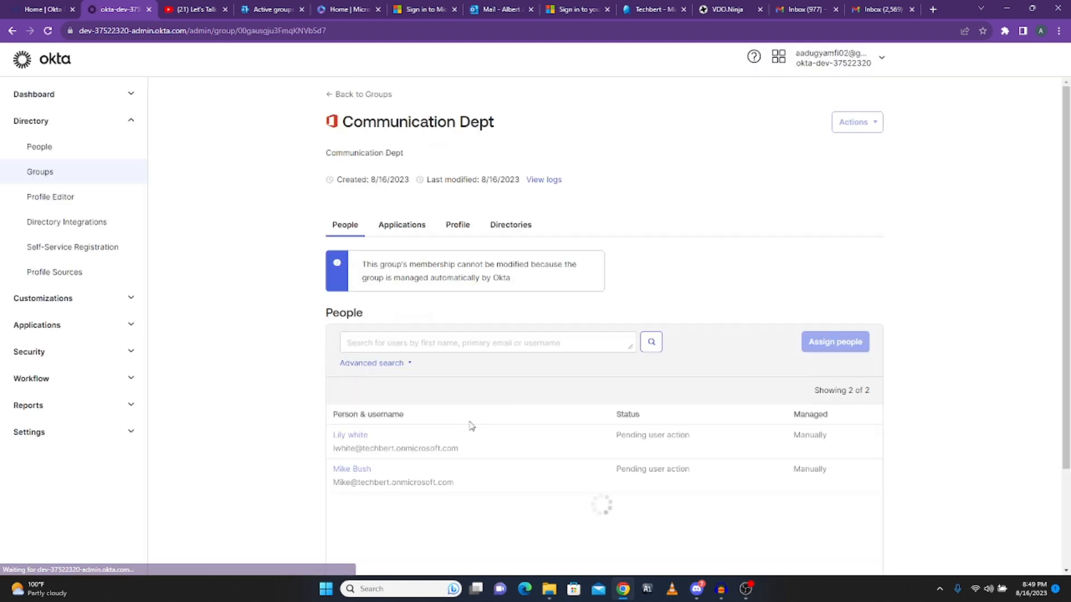
scroll(401, 504, "down", 2)
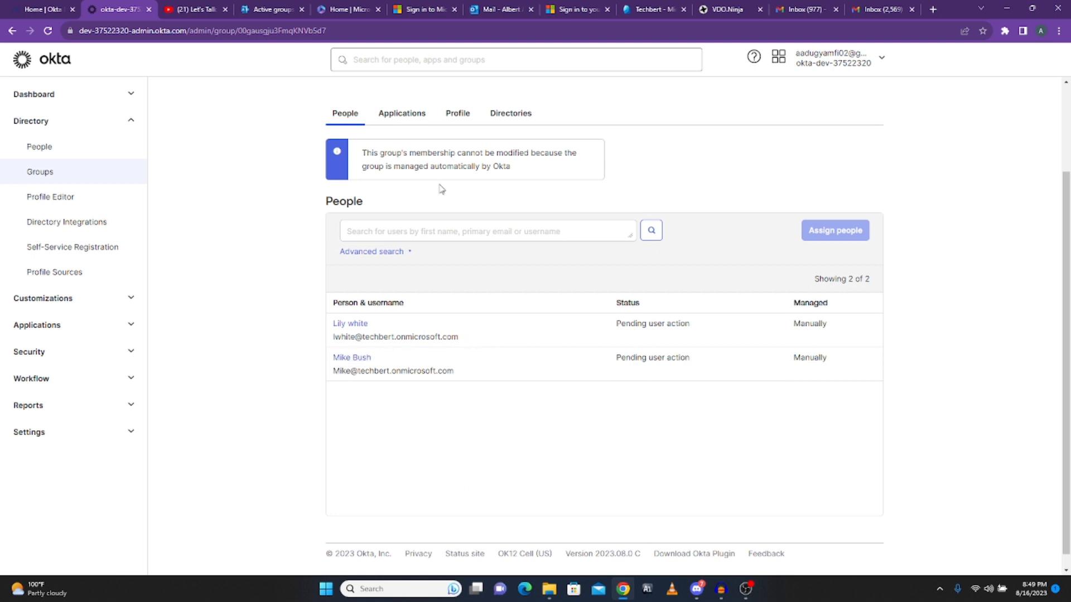
scroll(441, 189, "up", 2)
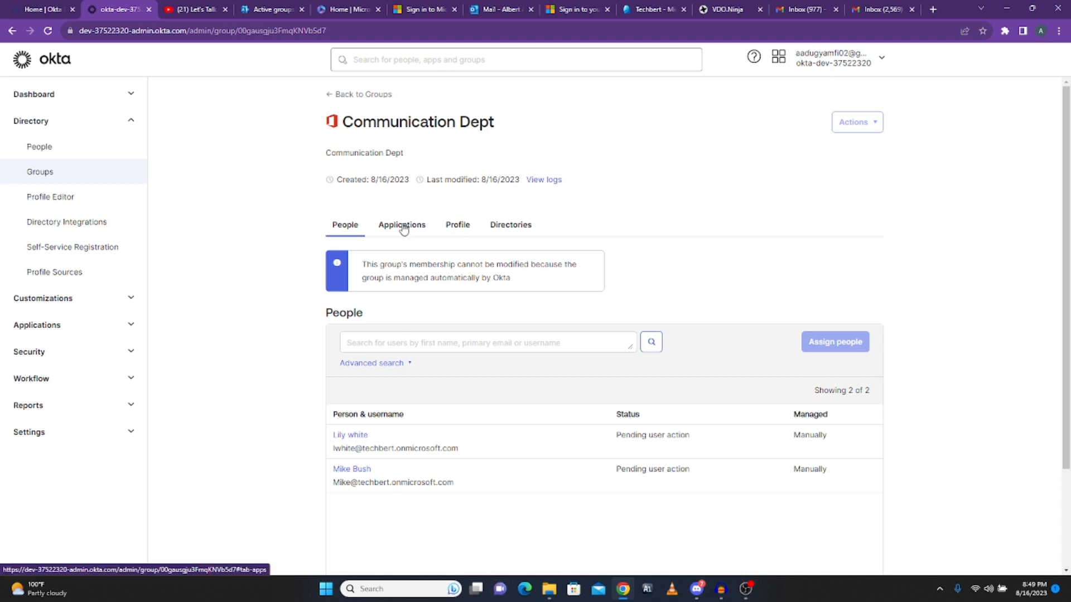
Inspect the Communication Dept group's assigned applications and profile attributes, and return to its people list
left_click(426, 229)
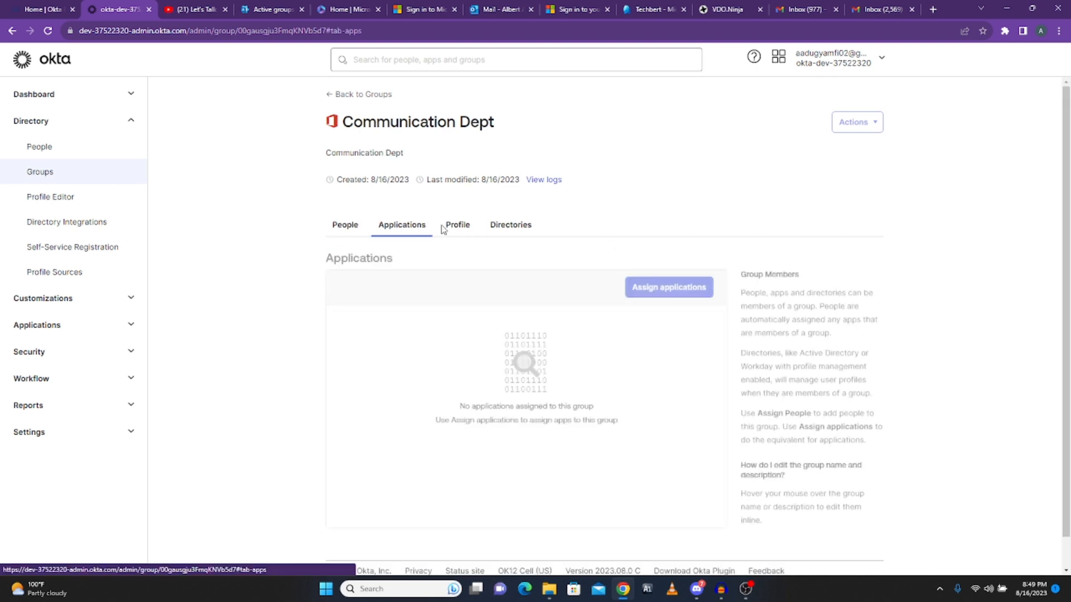
left_click(473, 231)
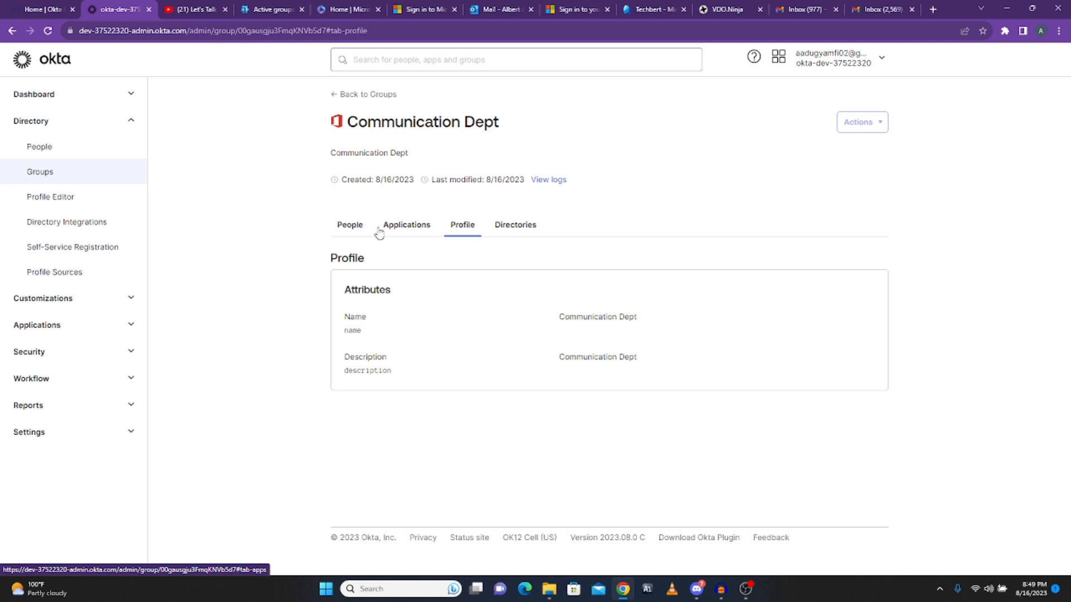
left_click(355, 232)
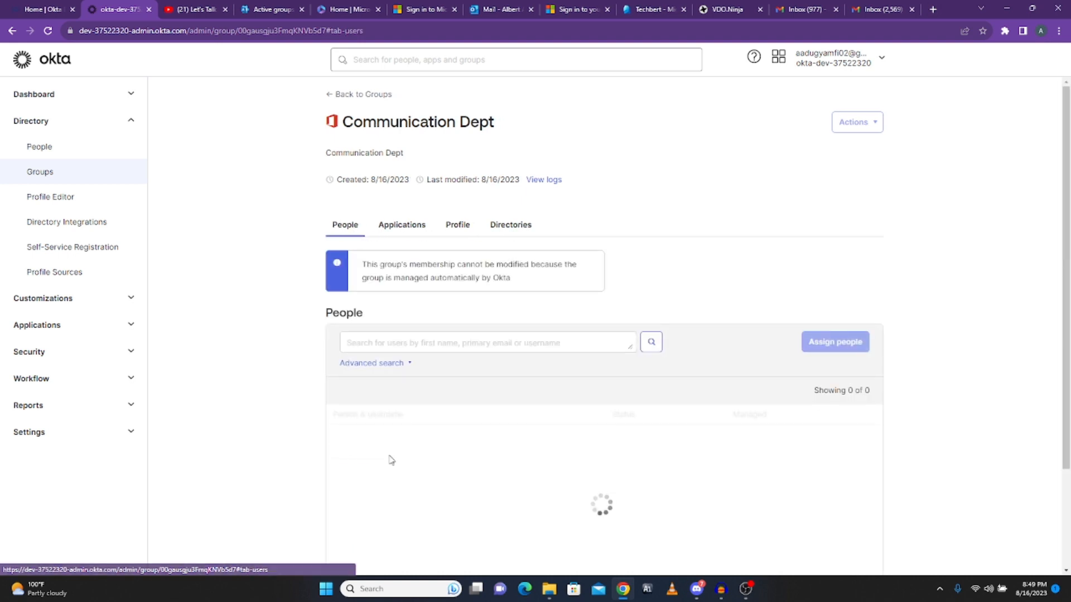
scroll(409, 464, "down", 3)
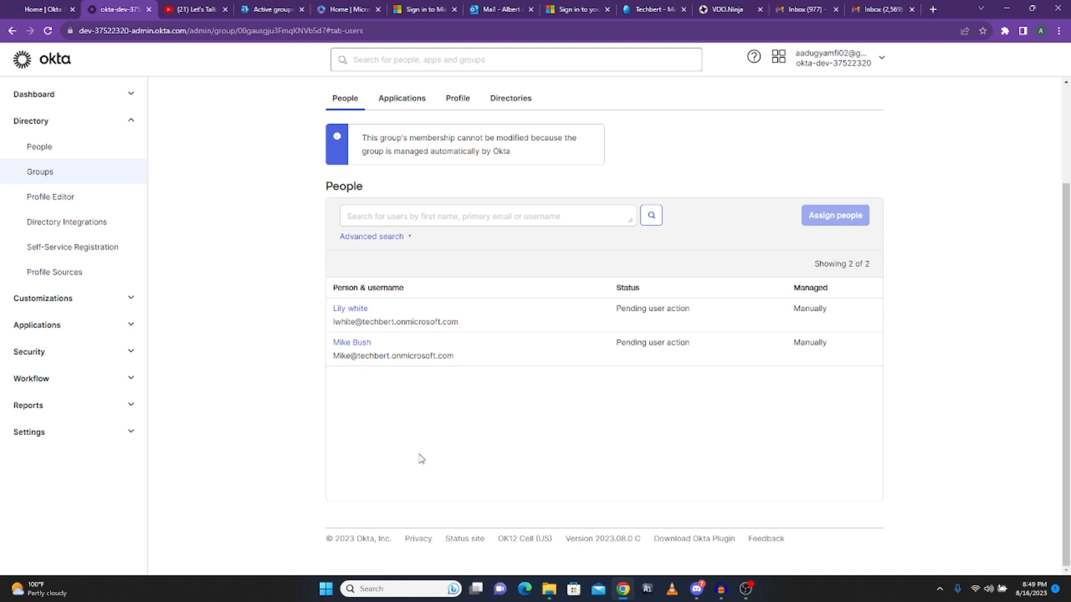
scroll(421, 458, "up", 3)
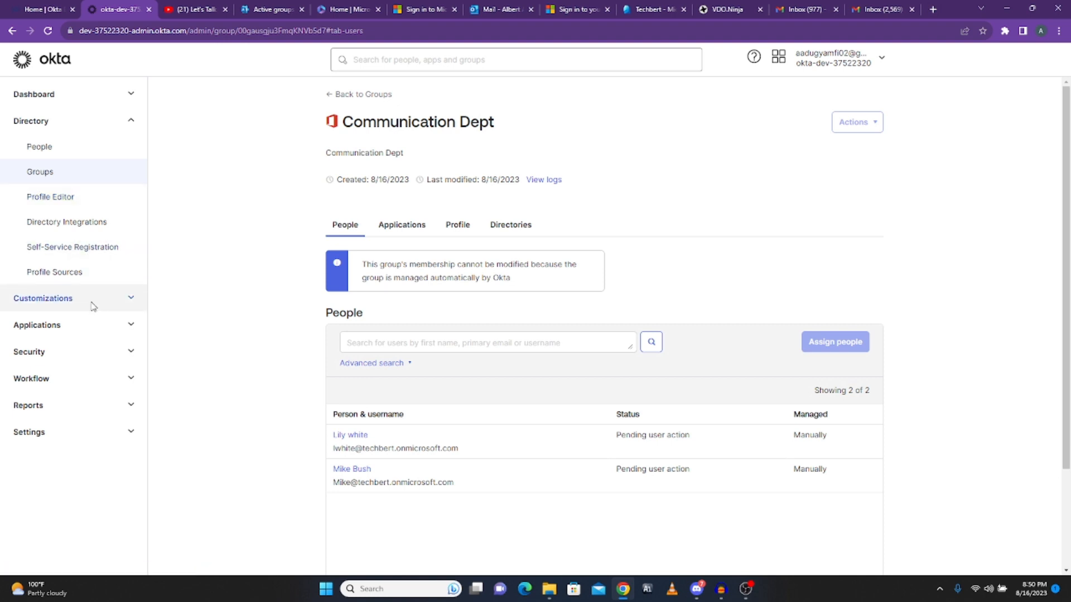
Compare Okta's Communication Dept people with the group's members in the Microsoft 365 admin center, and open Okta's People directory
left_click(132, 124)
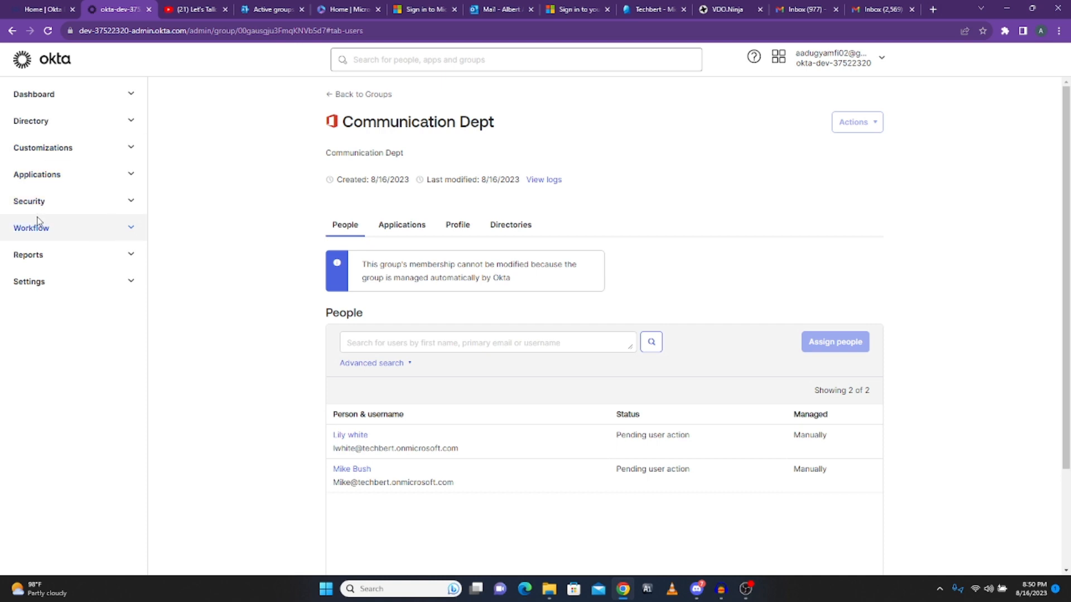
left_click(50, 182)
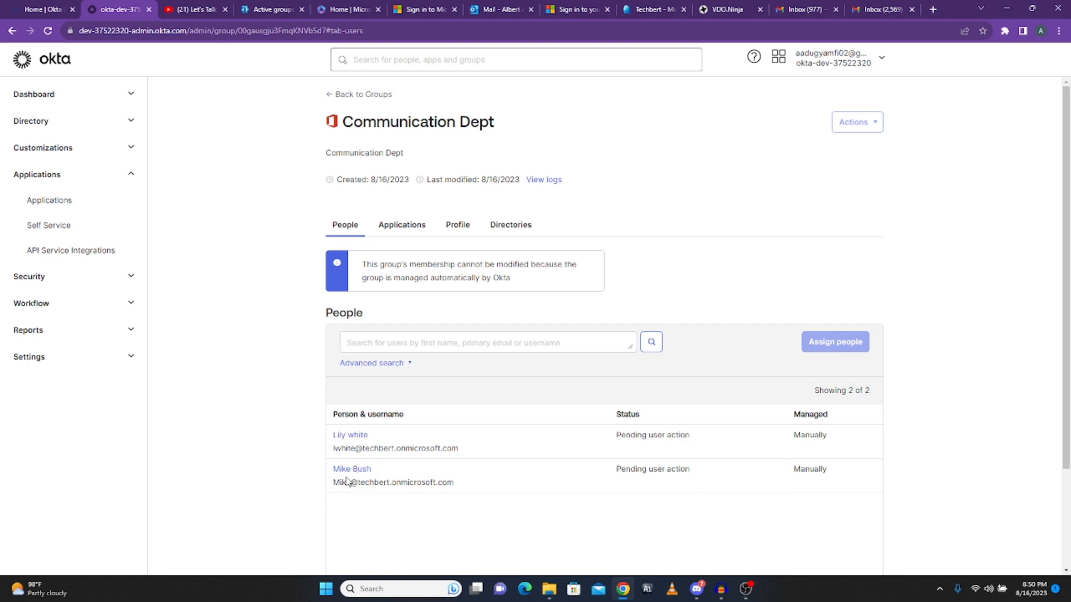
left_click(260, 12)
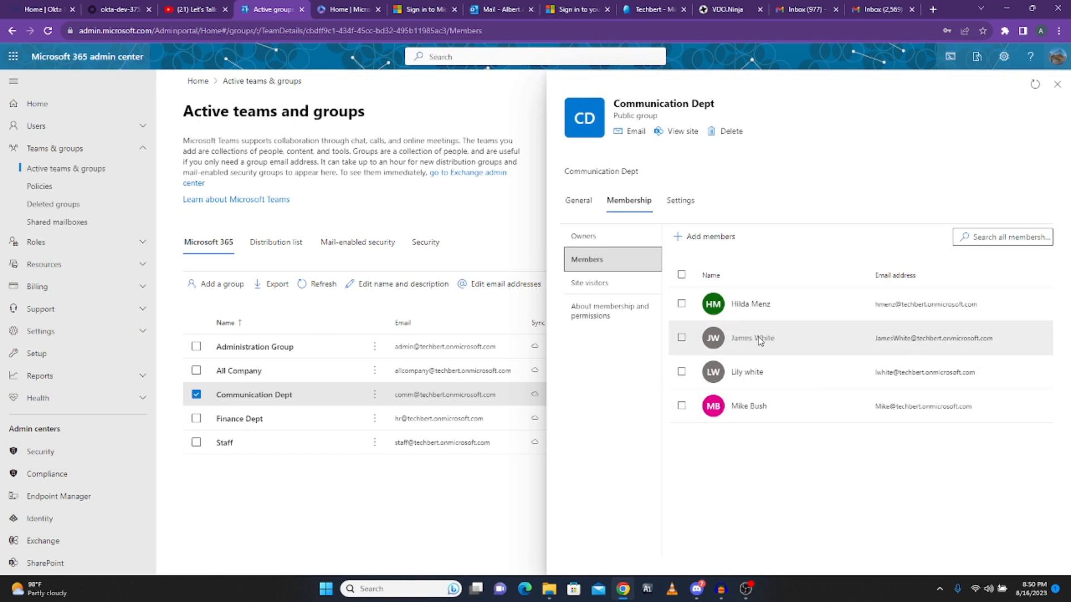
left_click(114, 16)
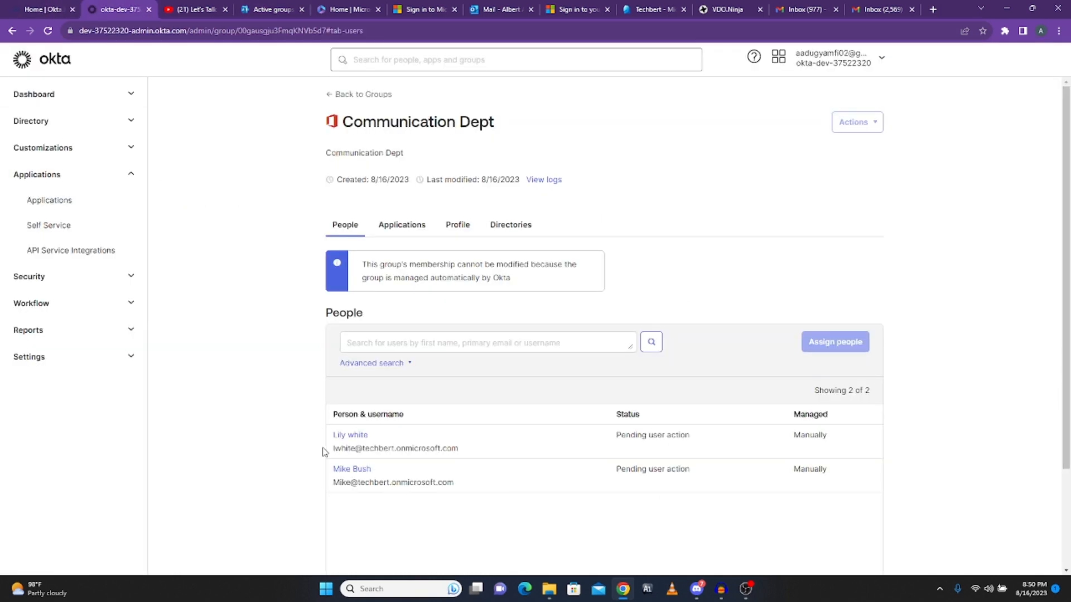
left_click(60, 124)
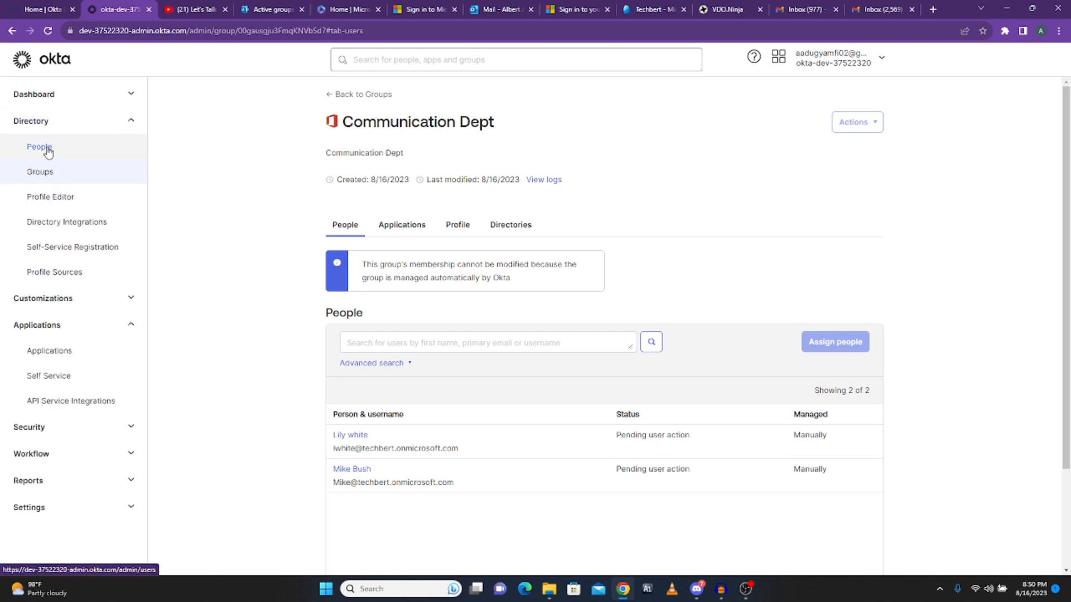
left_click(47, 147)
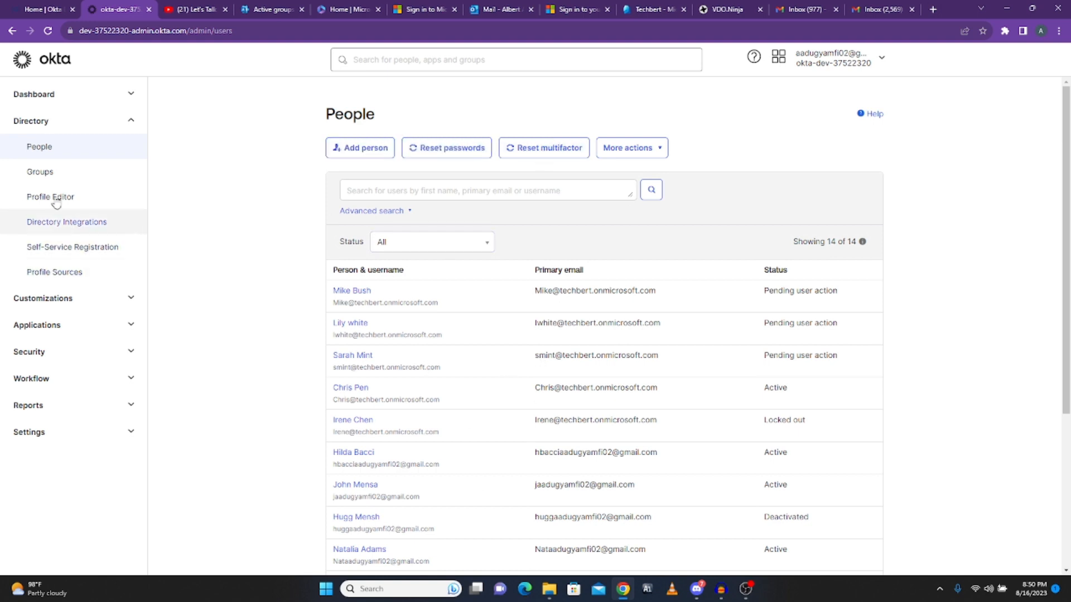
Open the Microsoft Office 365 application's import results in Okta and locate the unassigned Communication Dept member at the end of the list
left_click(87, 327)
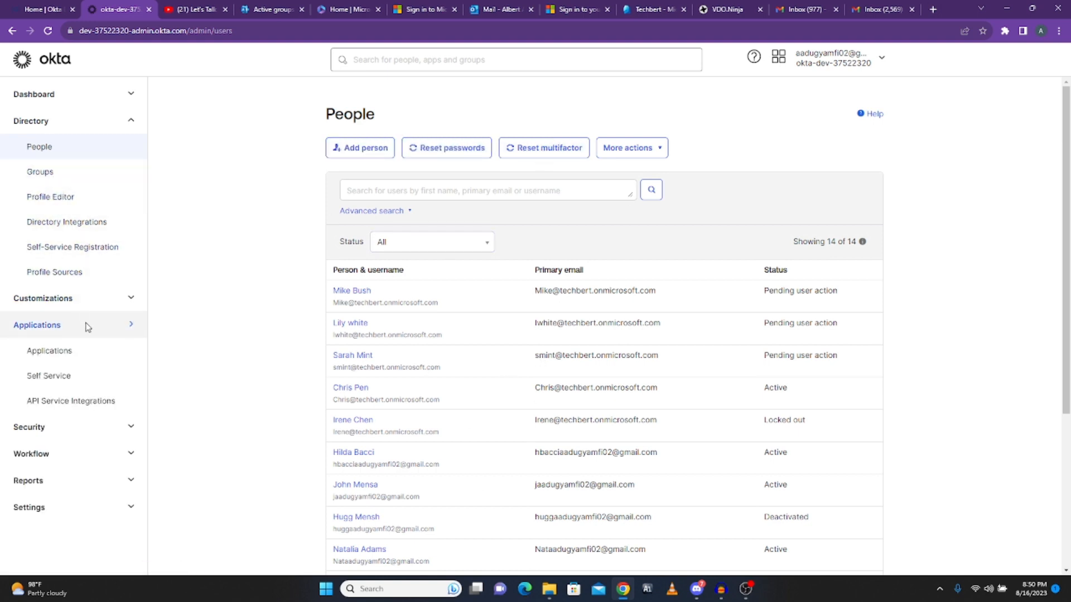
left_click(49, 356)
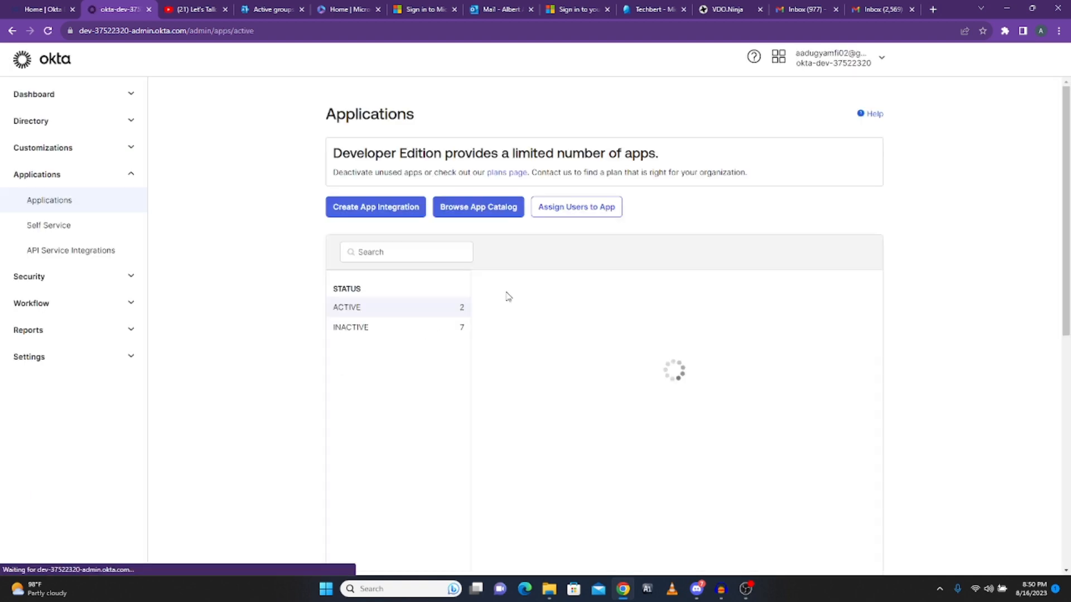
left_click(594, 294)
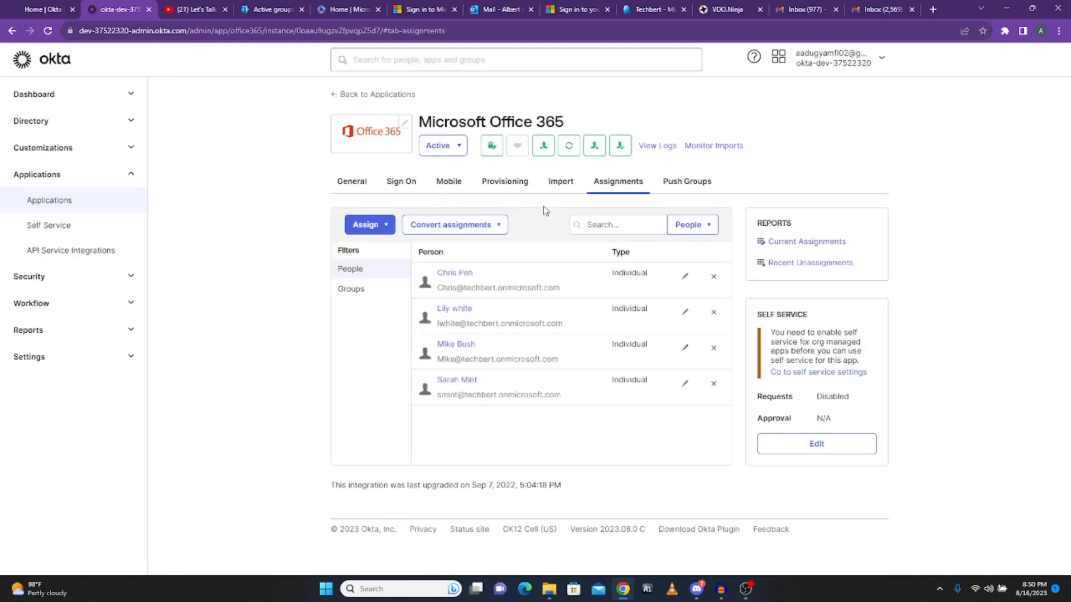
left_click(562, 188)
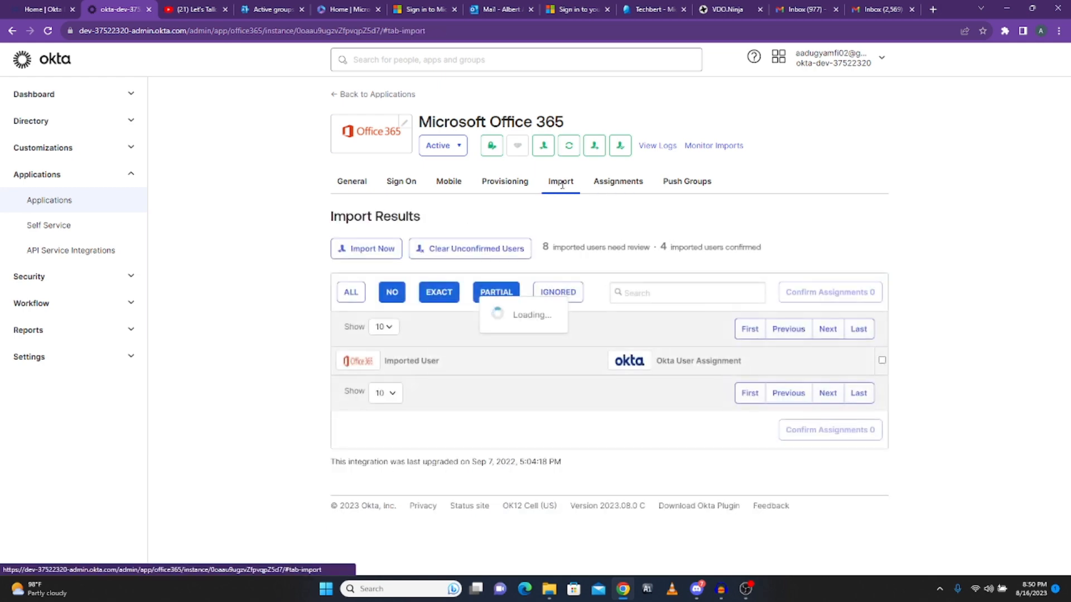
scroll(686, 426, "down", 2)
scroll(685, 426, "down", 5)
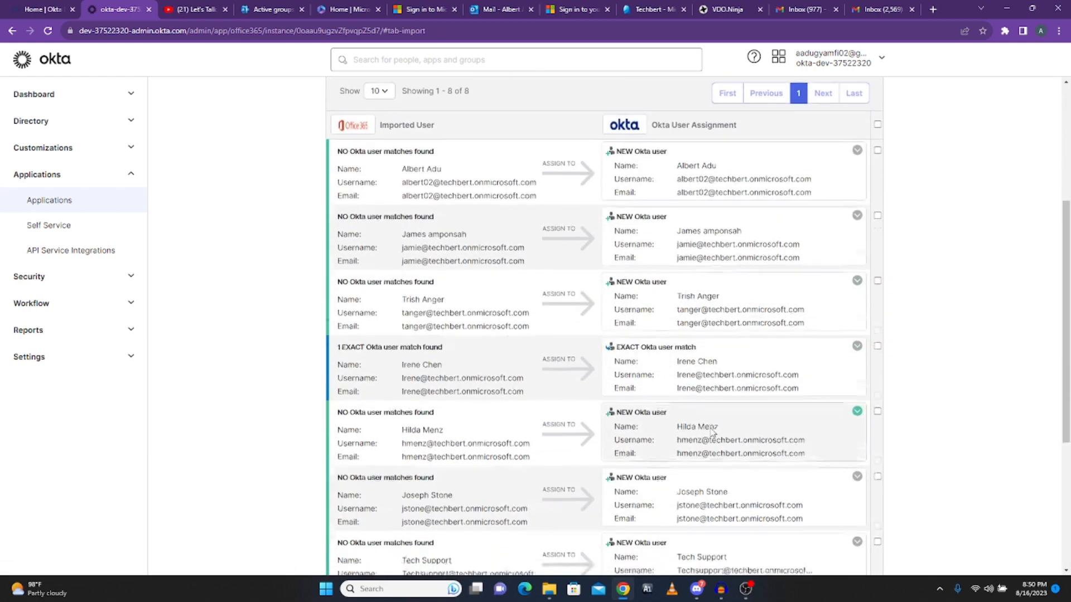
scroll(720, 429, "down", 2)
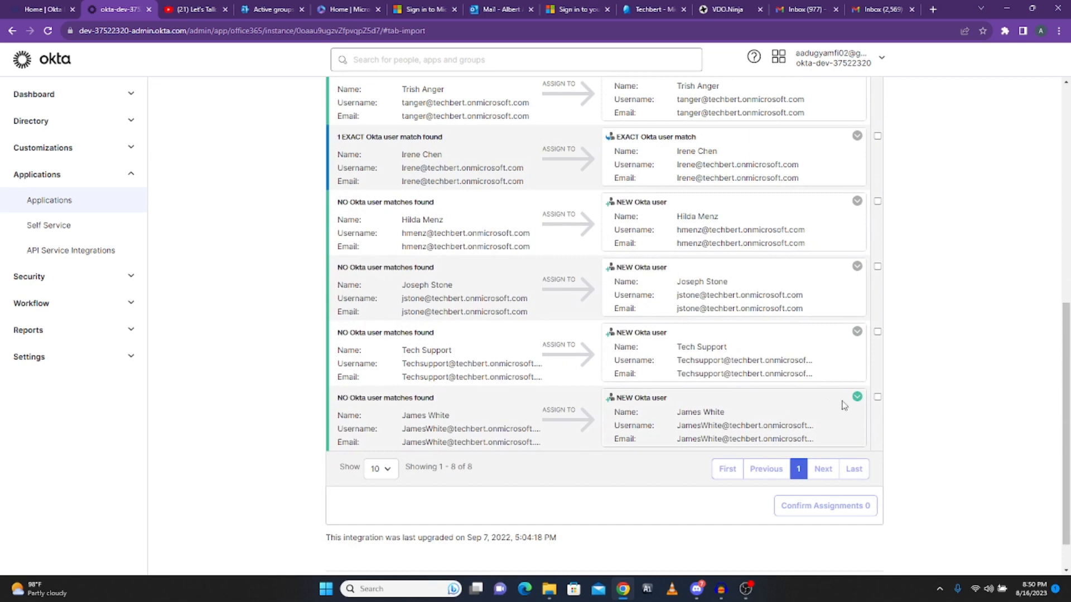
Assign the last-listed imported user as a new Okta user and confirm the assignment with auto-activation after confirmation enabled
left_click(855, 399)
left_click(875, 400)
left_click(877, 398)
scroll(752, 422, "up", 1)
scroll(753, 422, "up", 8)
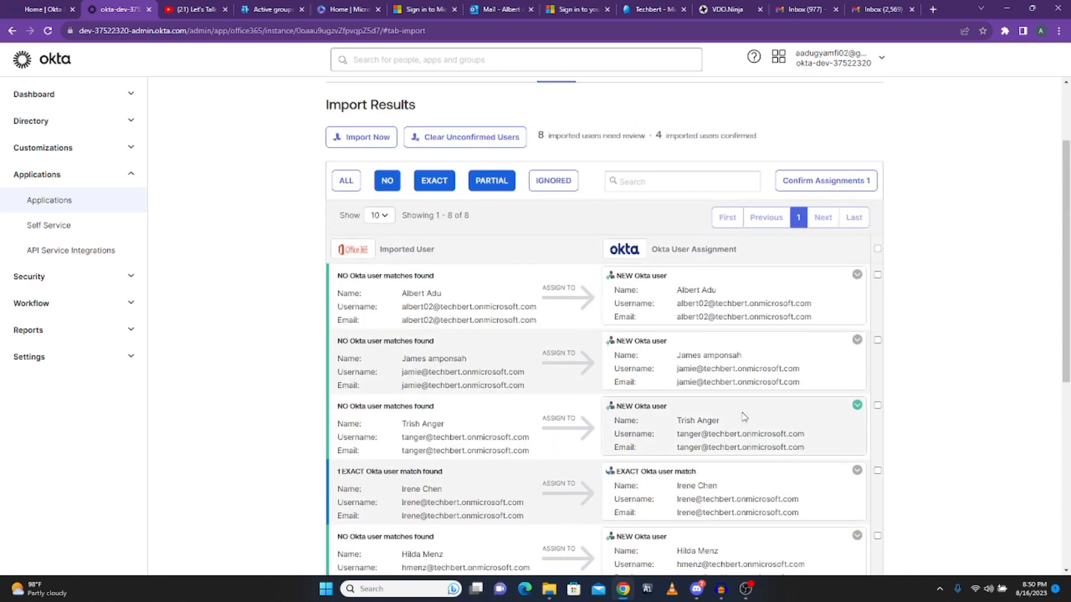
left_click(817, 296)
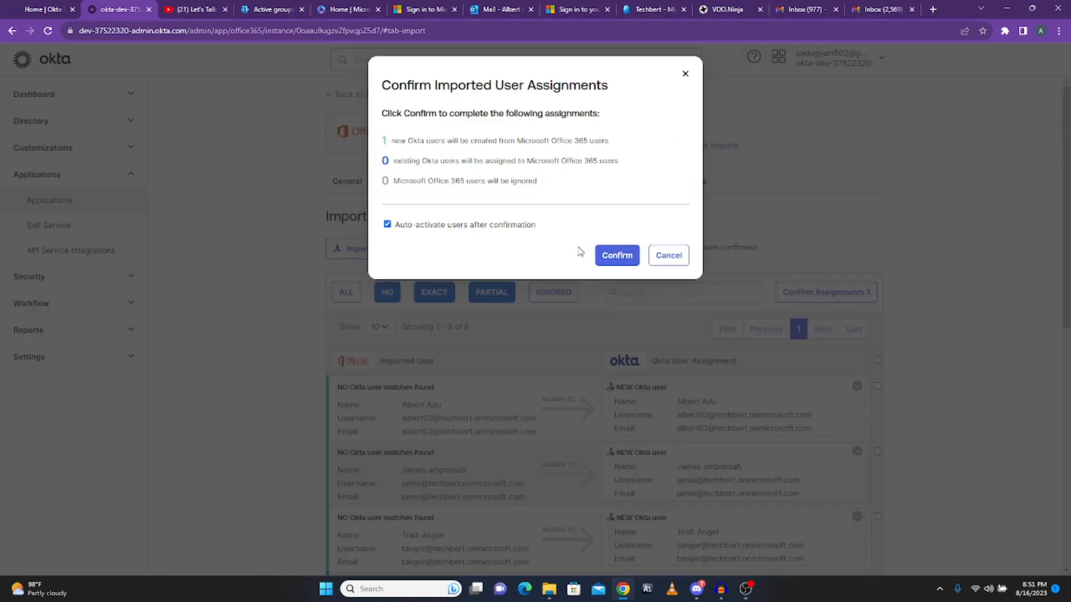
left_click(615, 256)
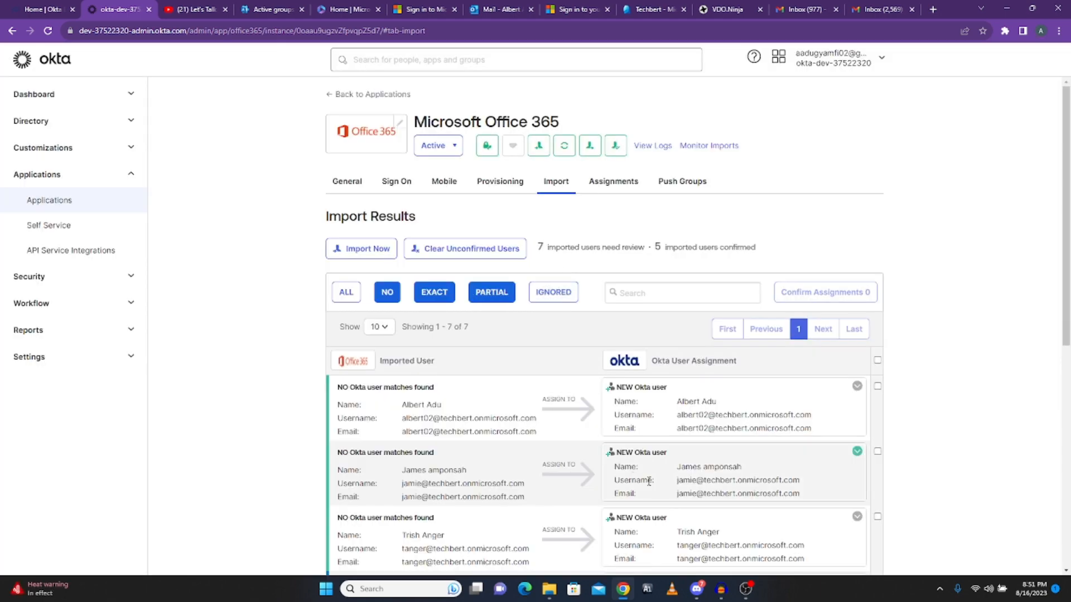
scroll(682, 463, "down", 8)
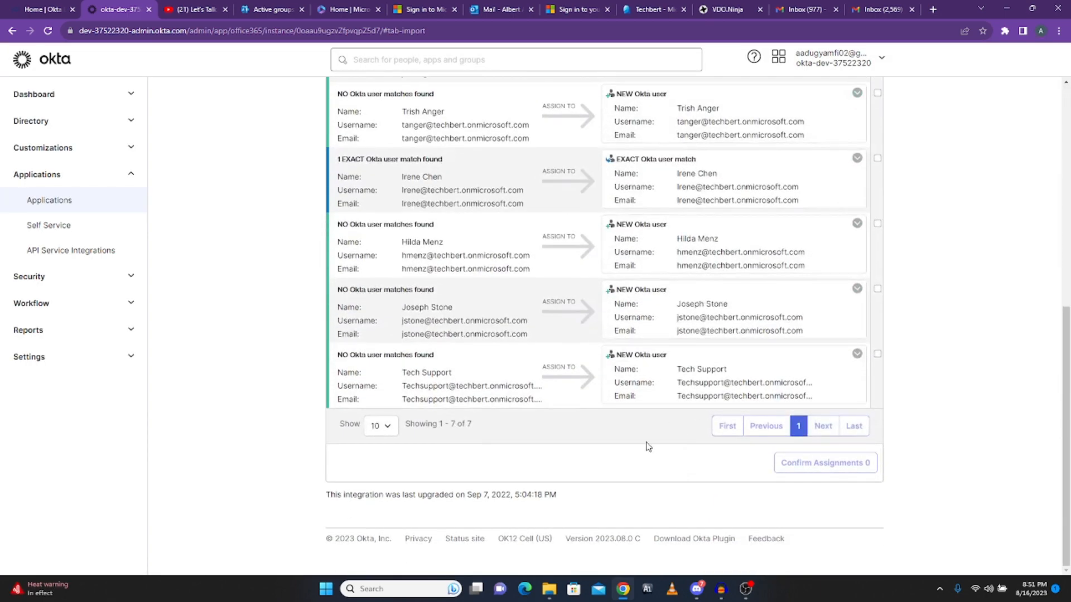
Open the Communication Dept group from Okta's group directory and review its people list for the newly assigned user
left_click(42, 121)
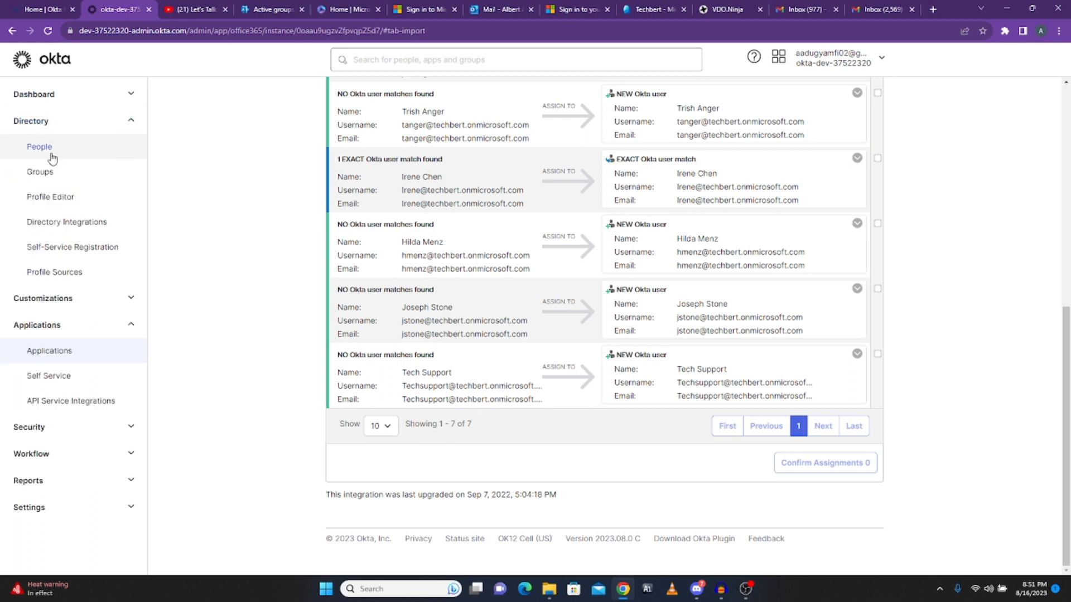
left_click(49, 173)
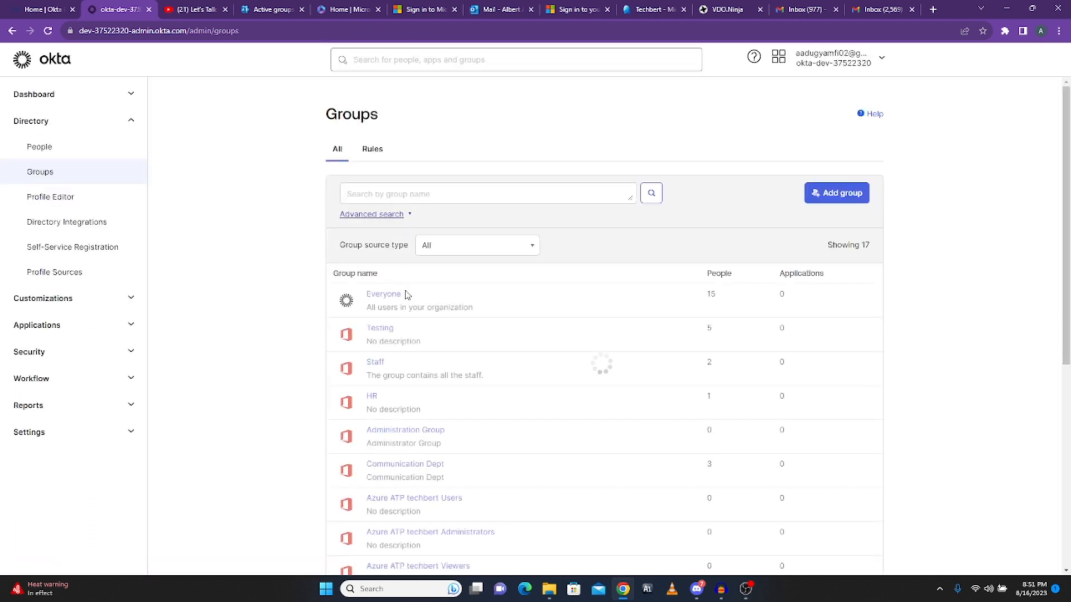
scroll(442, 360, "down", 4)
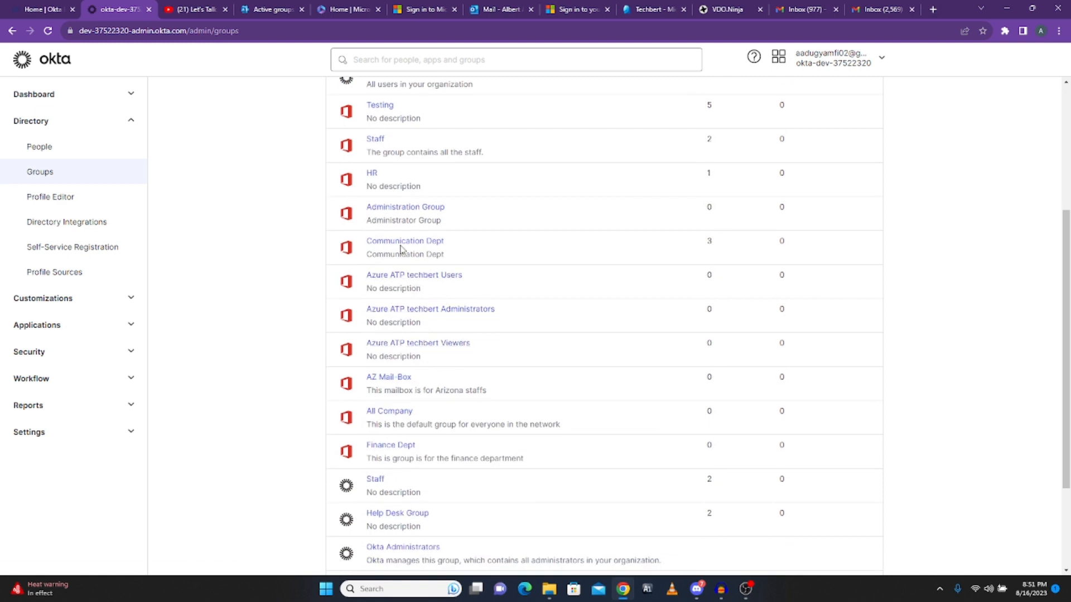
scroll(645, 268, "up", 1)
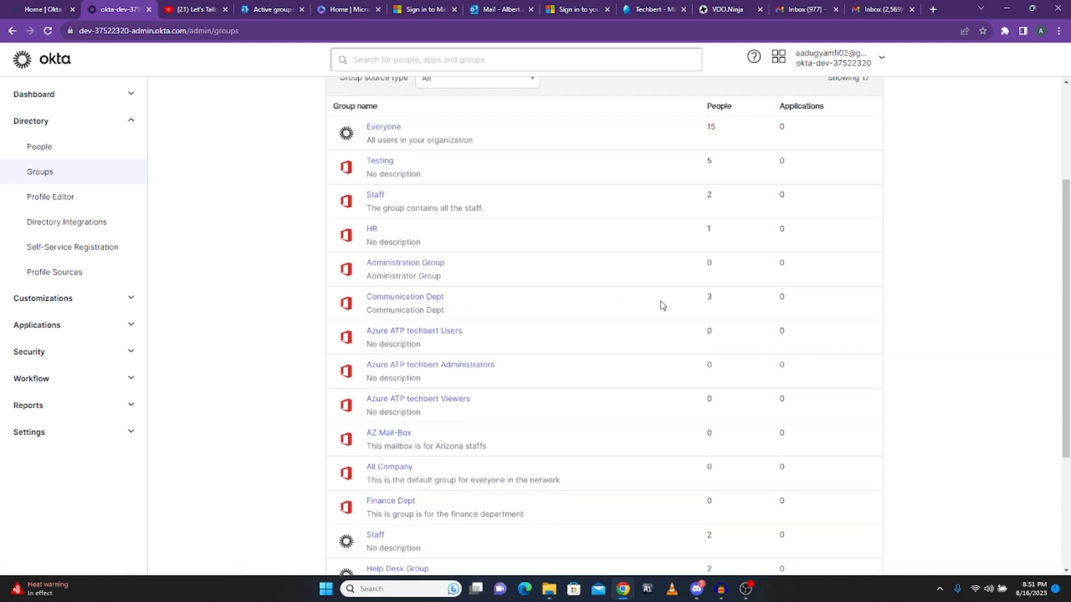
left_click(432, 299)
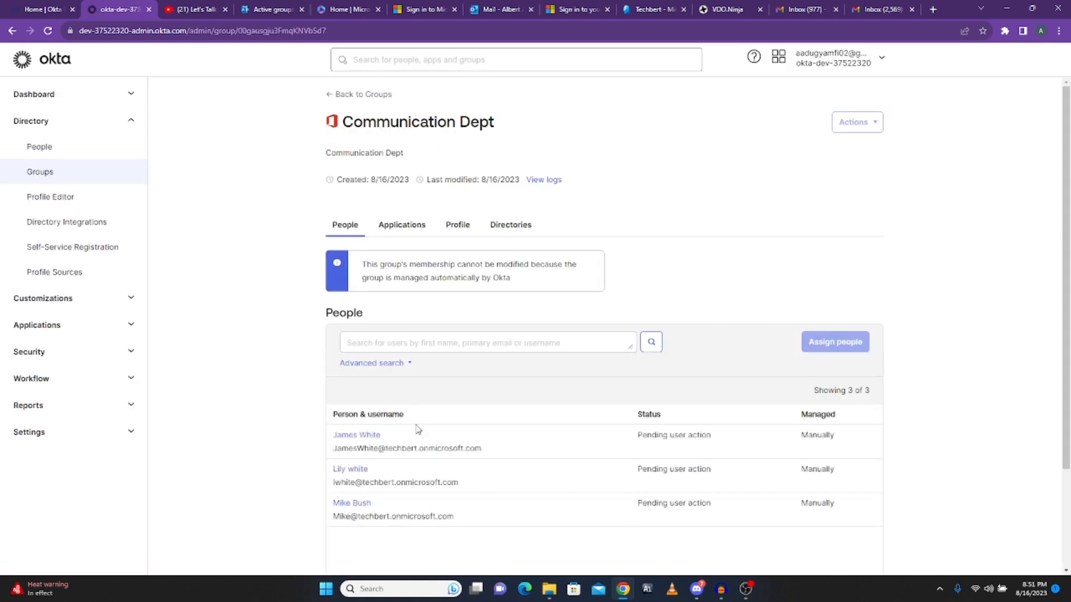
scroll(418, 430, "down", 2)
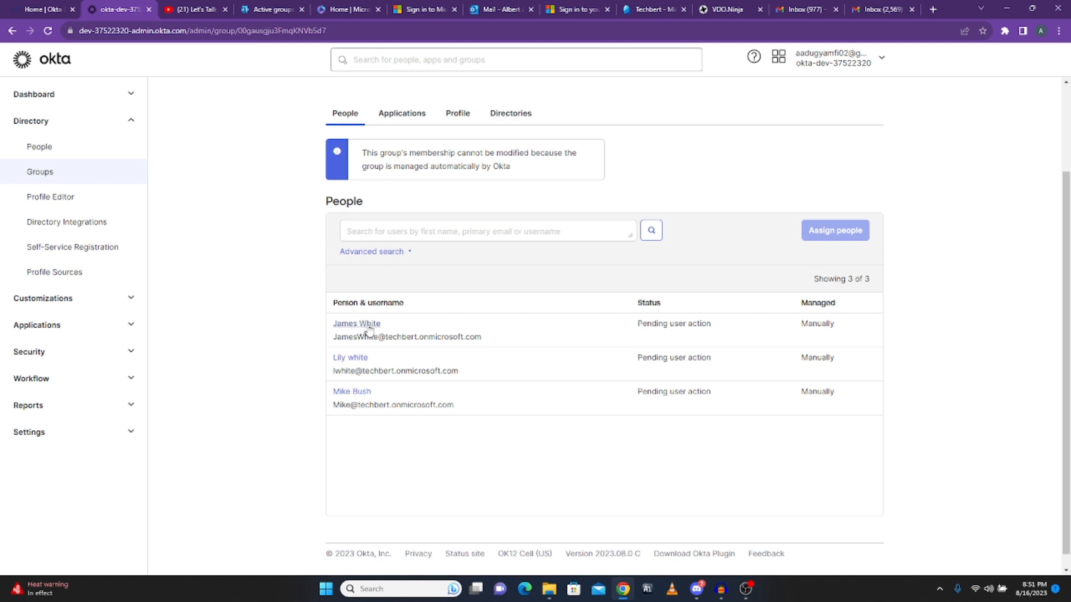
Open the first-listed person's profile in Okta's People directory and review that user's group memberships
left_click(33, 150)
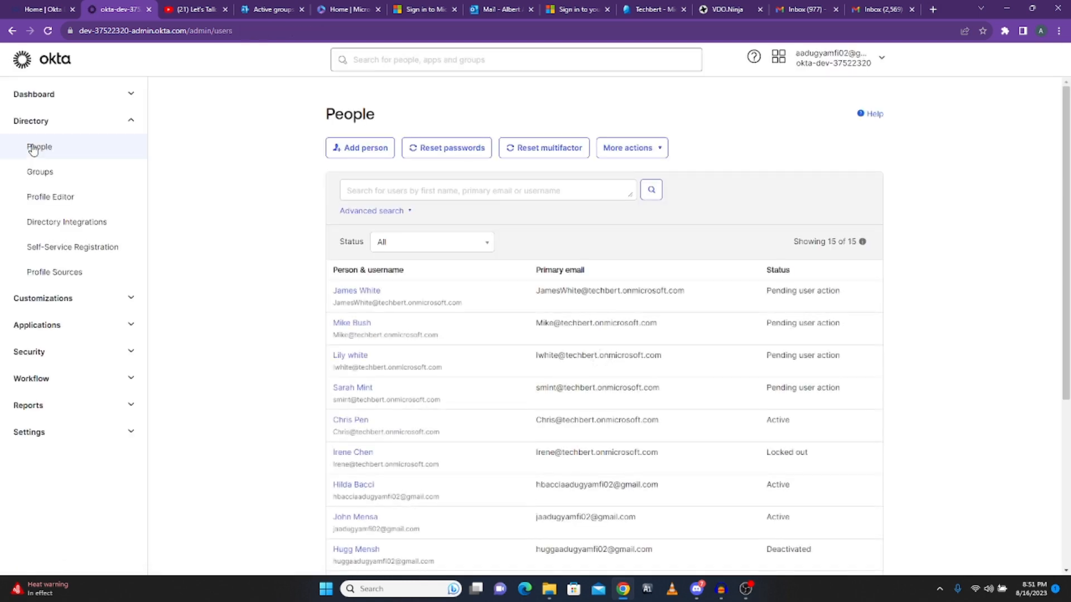
left_click(365, 292)
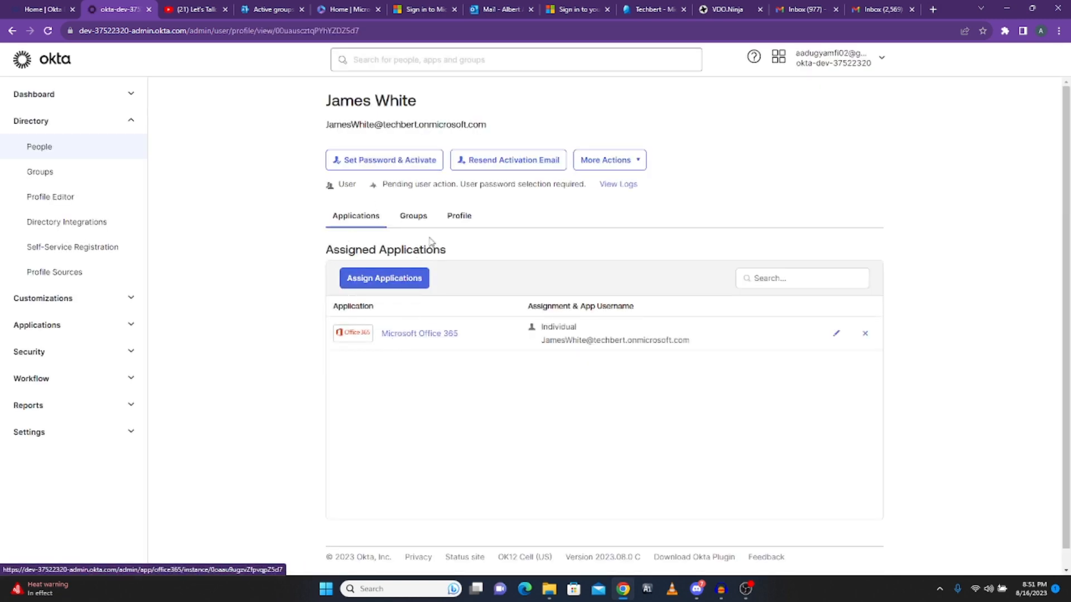
left_click(418, 224)
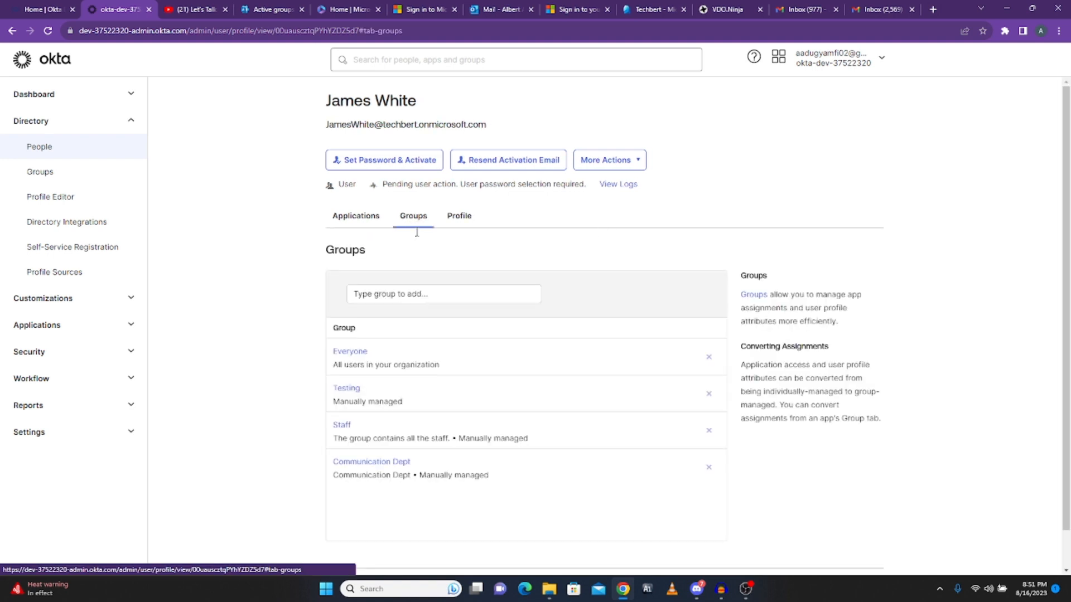
scroll(412, 362, "down", 1)
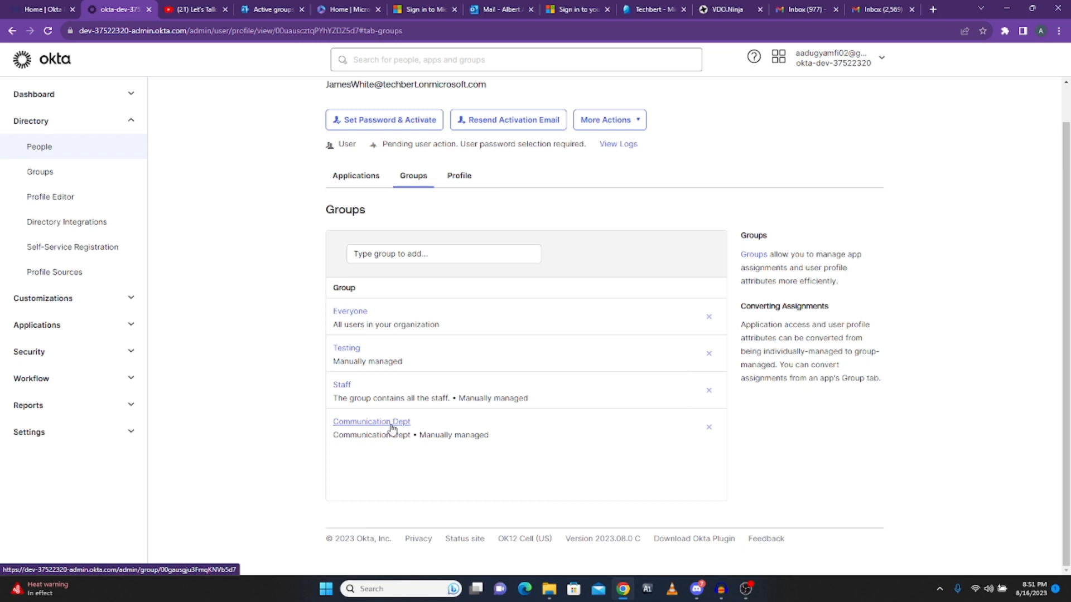
View the Office 365 Staff group's people in Okta, and display the Staff group's members in the Microsoft 365 admin center
left_click(47, 174)
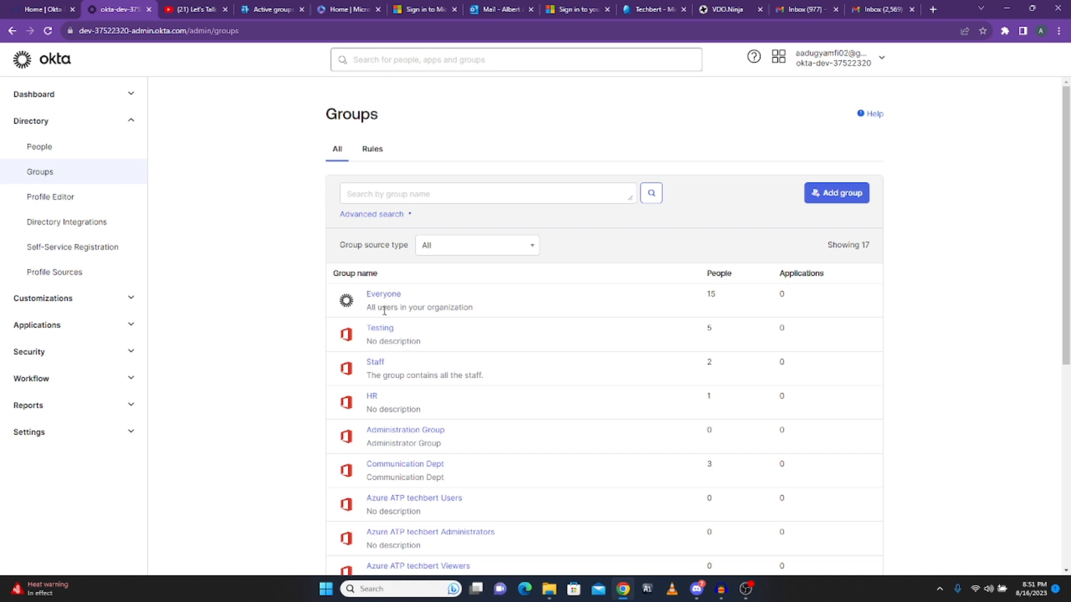
left_click(377, 362)
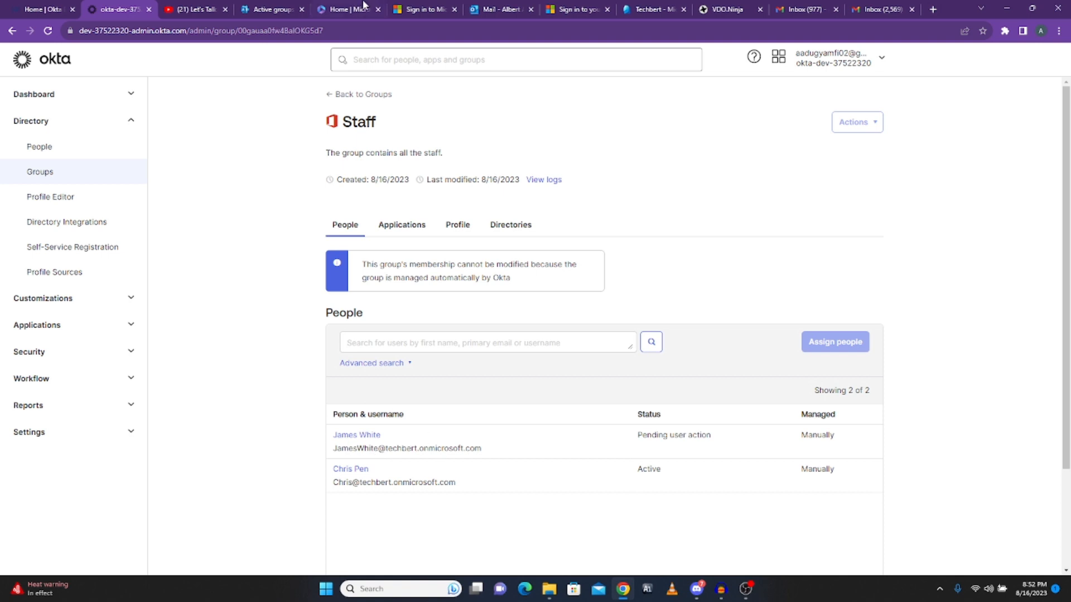
left_click(262, 9)
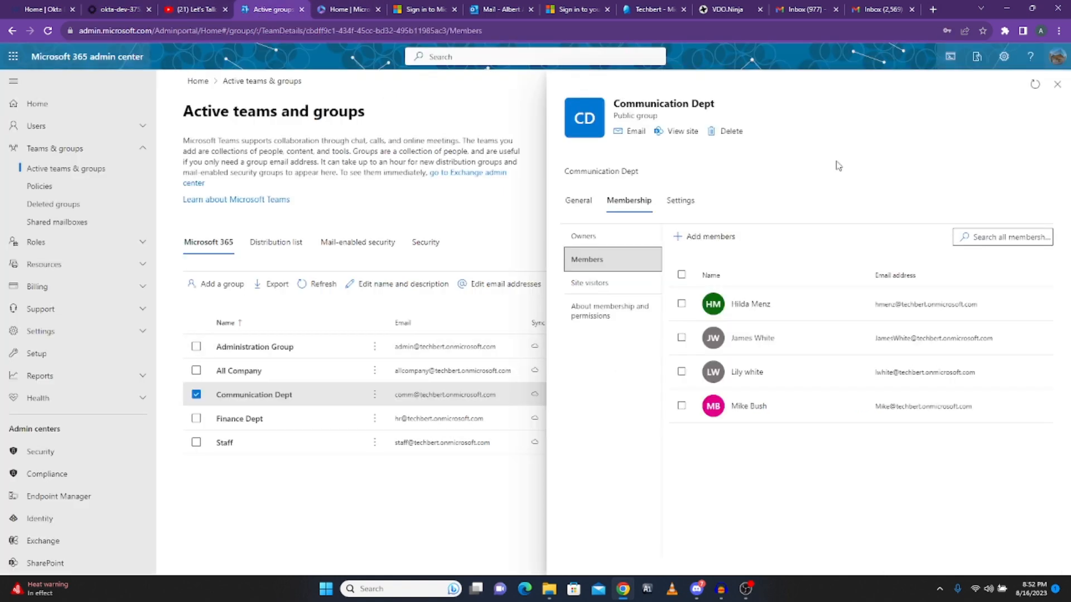
left_click(1056, 84)
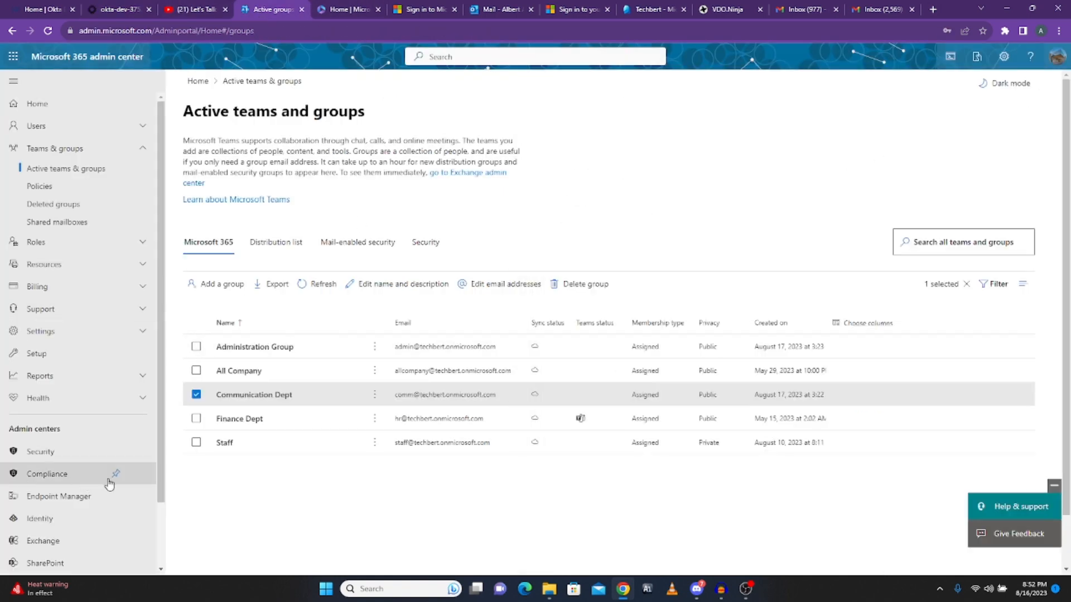
left_click(224, 442)
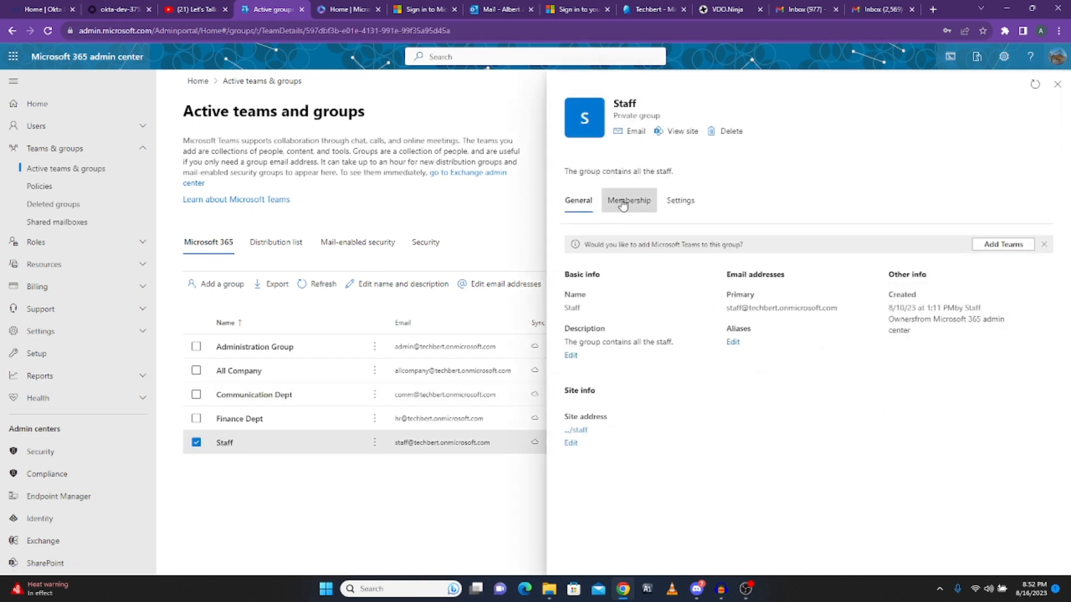
left_click(619, 204)
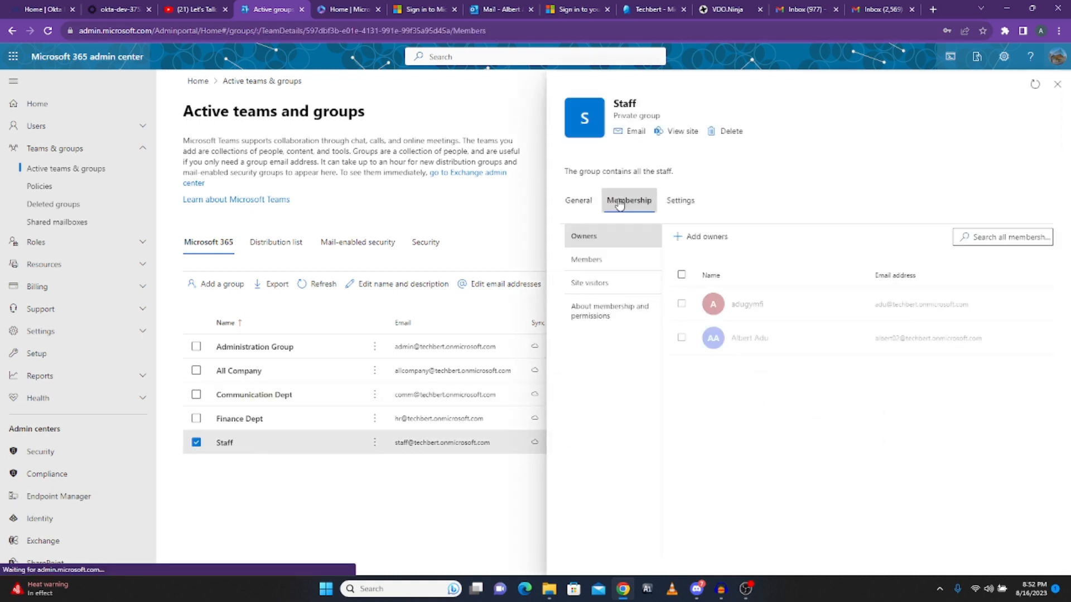
left_click(582, 263)
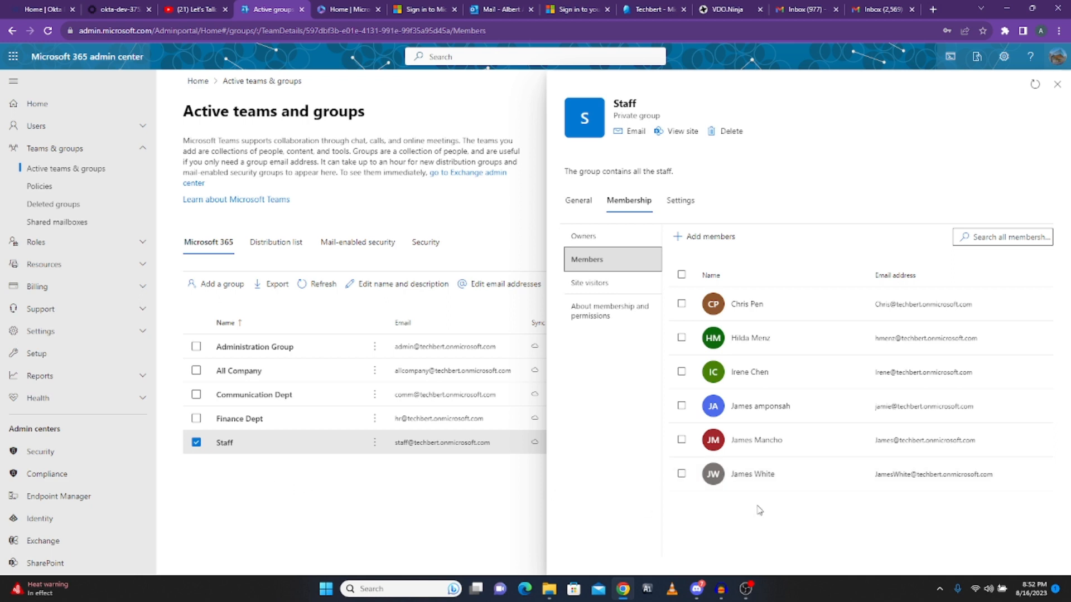
Recheck Okta's groups list and Staff group people against the Staff members in the Microsoft 365 admin center
left_click(97, 9)
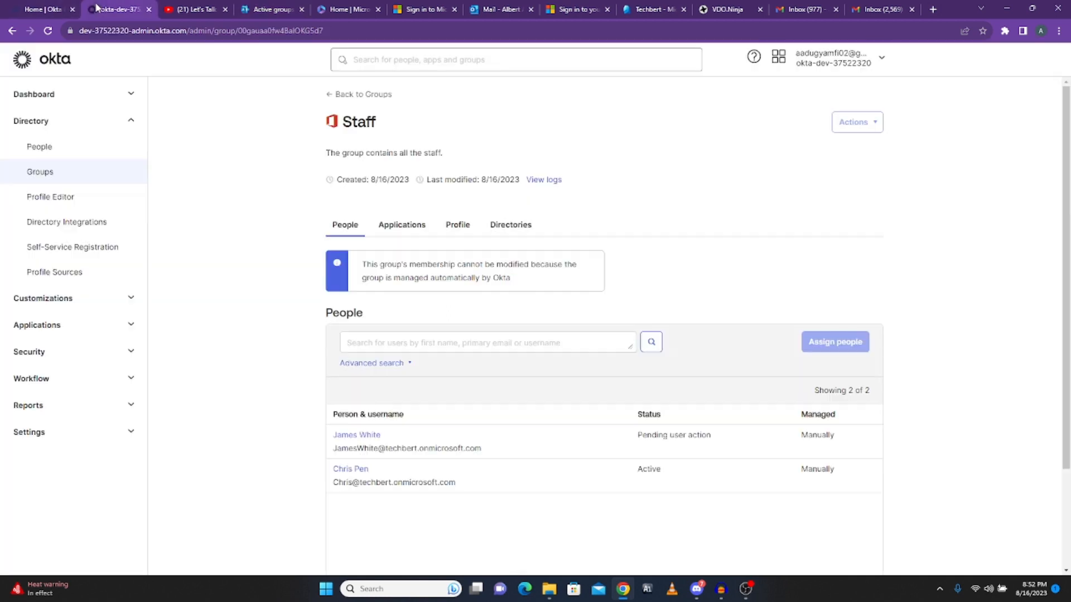
left_click(41, 175)
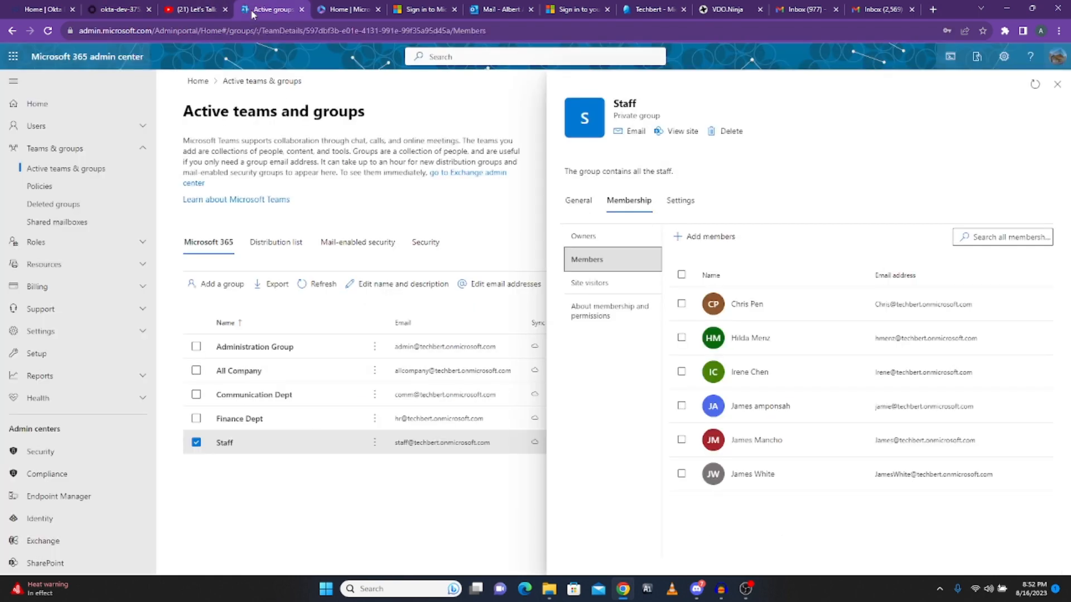
left_click(271, 9)
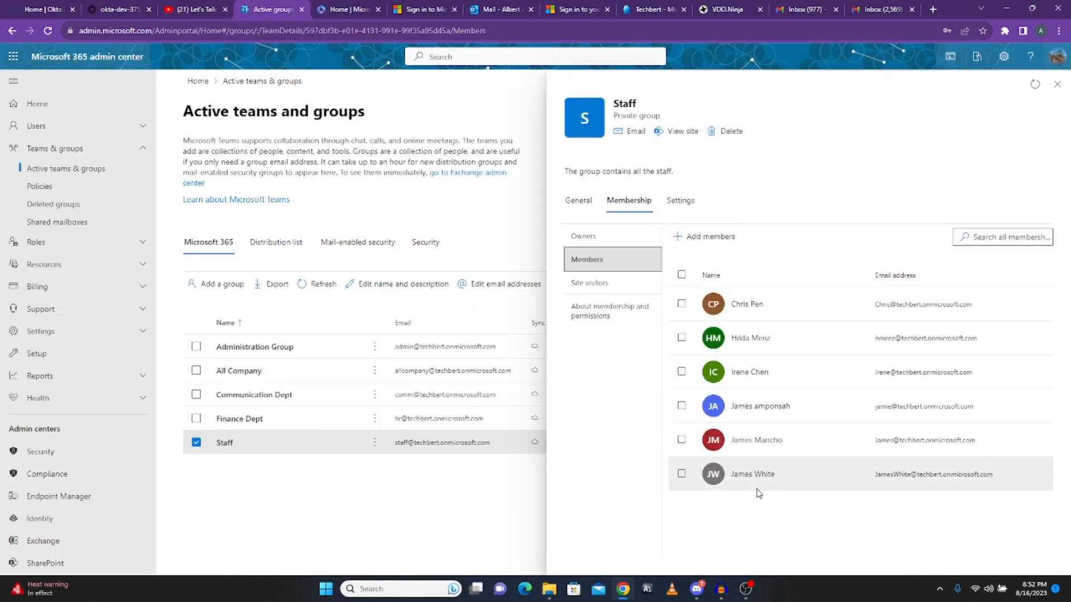
left_click(117, 10)
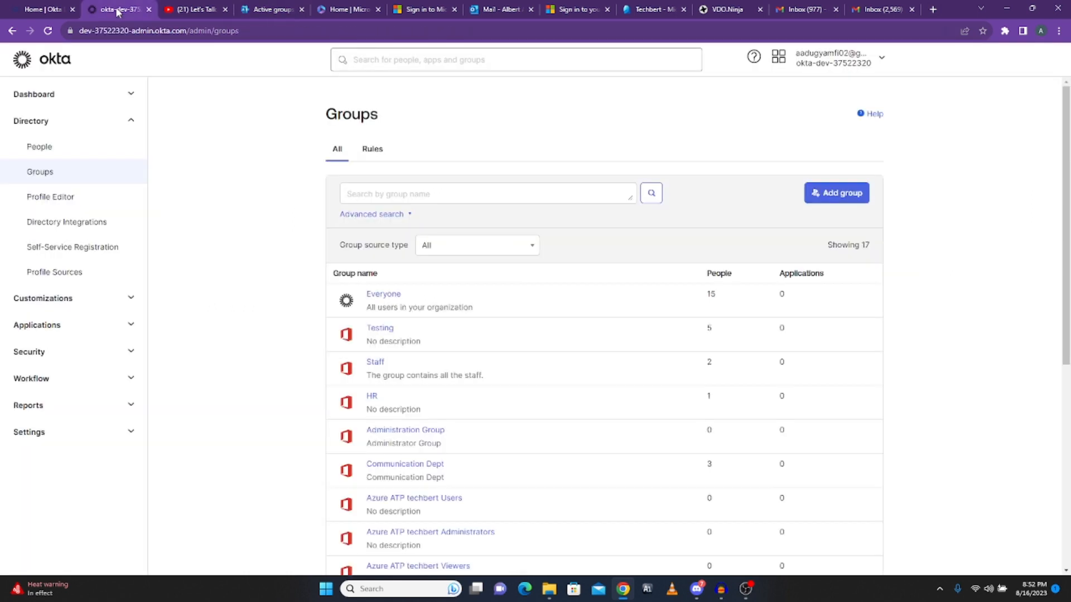
left_click(375, 364)
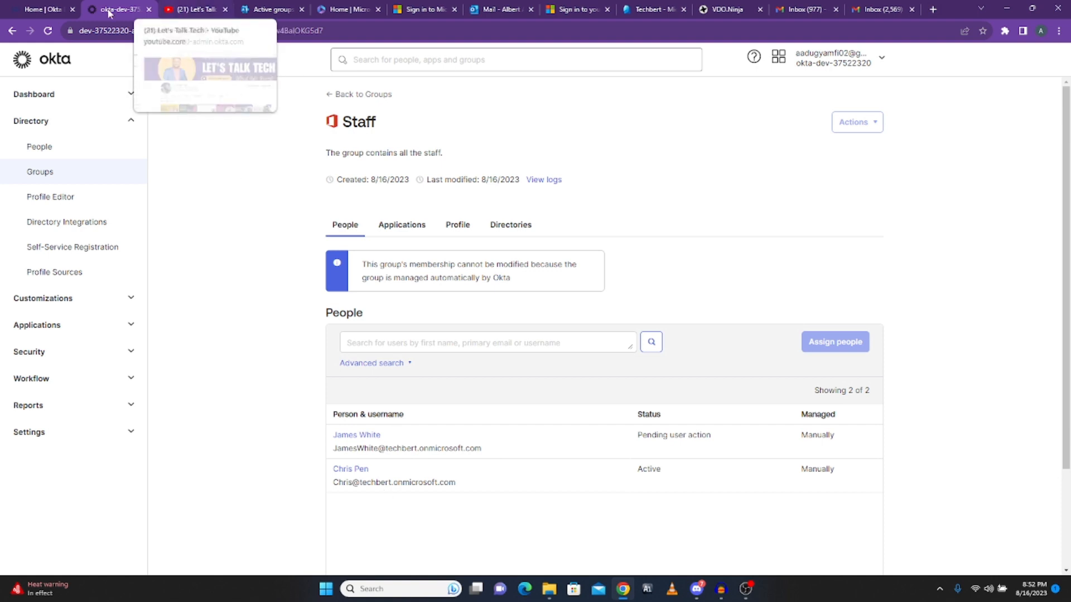
left_click(260, 15)
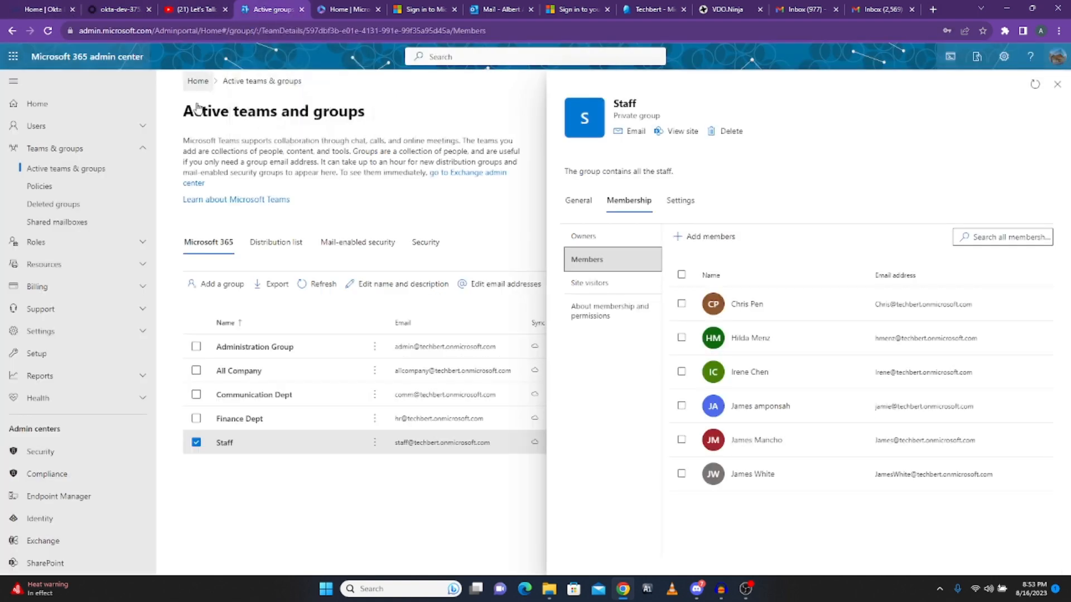
Close the Staff group details and review the full list of active users in the Microsoft 365 admin center
left_click(1056, 86)
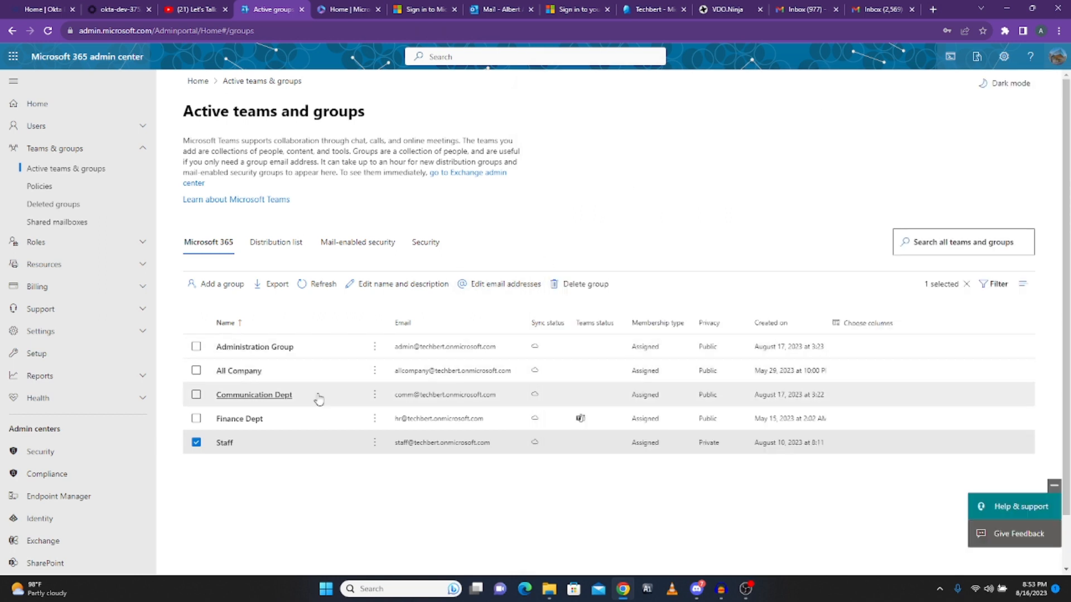
left_click(36, 126)
left_click(50, 148)
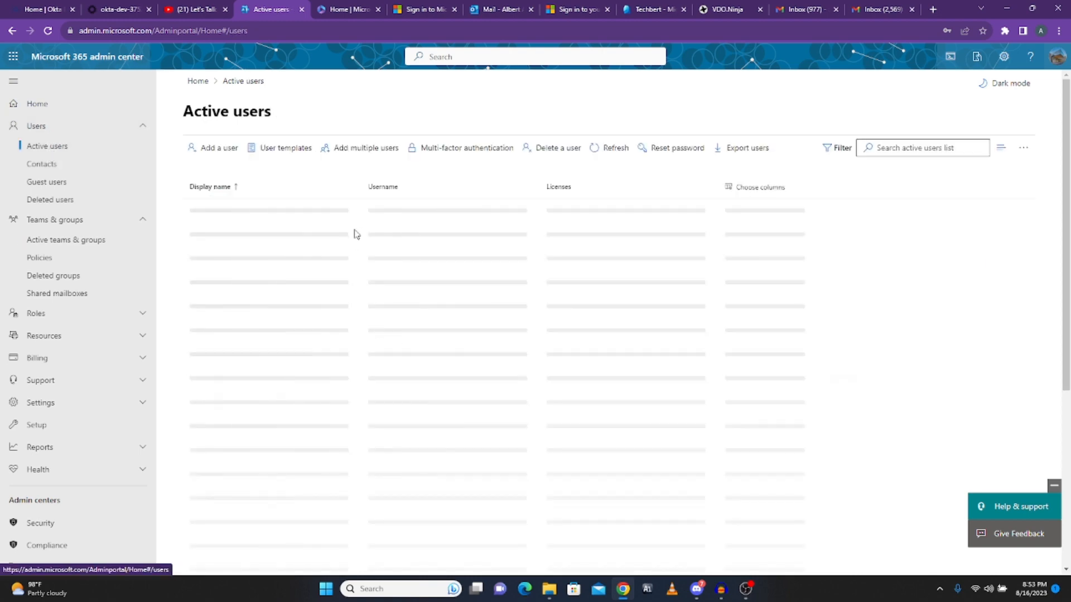
scroll(307, 475, "down", 5)
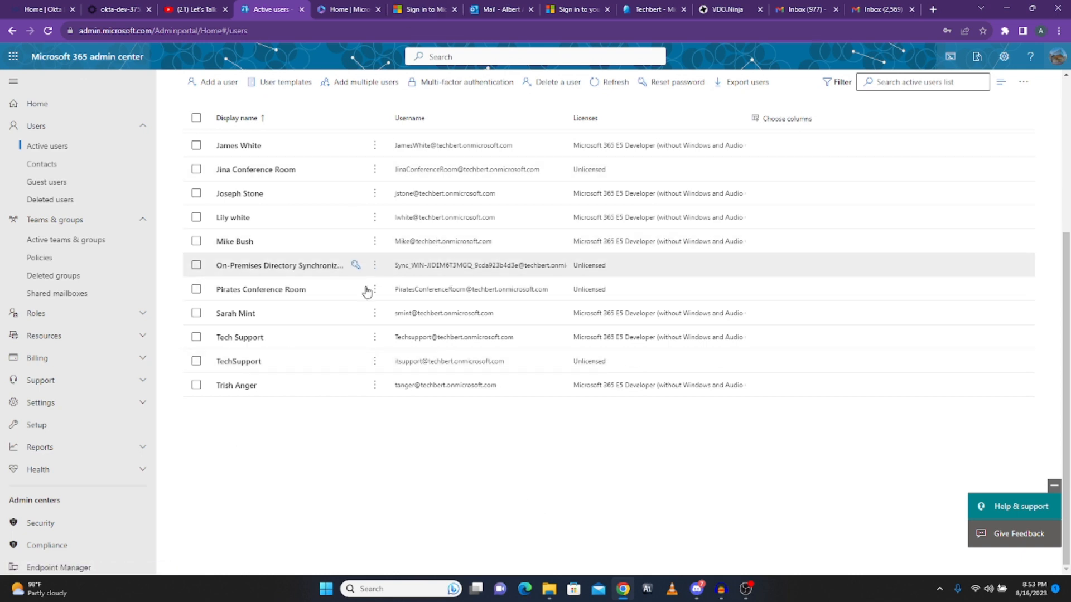
scroll(329, 375, "up", 1)
scroll(318, 362, "up", 4)
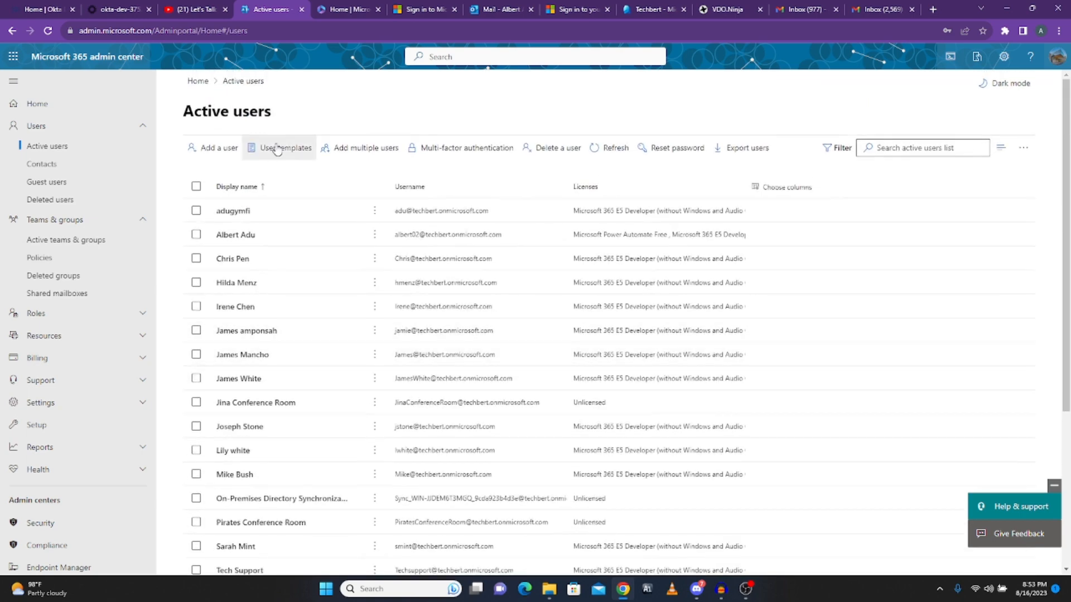
Switch to Okta and review the Microsoft Office 365 application's import results for users still awaiting assignment
left_click(127, 10)
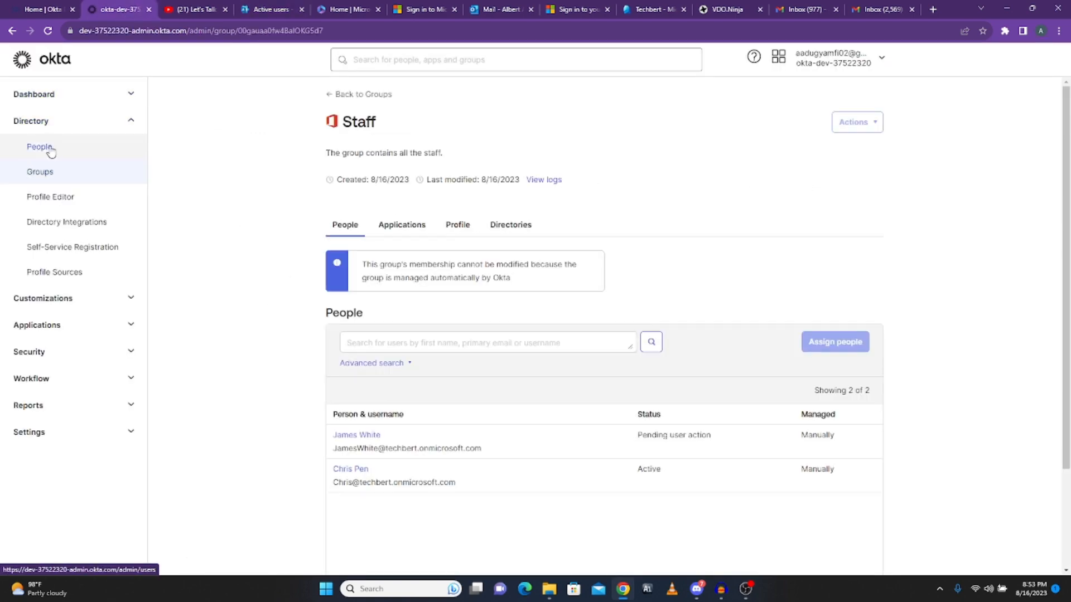
left_click(47, 325)
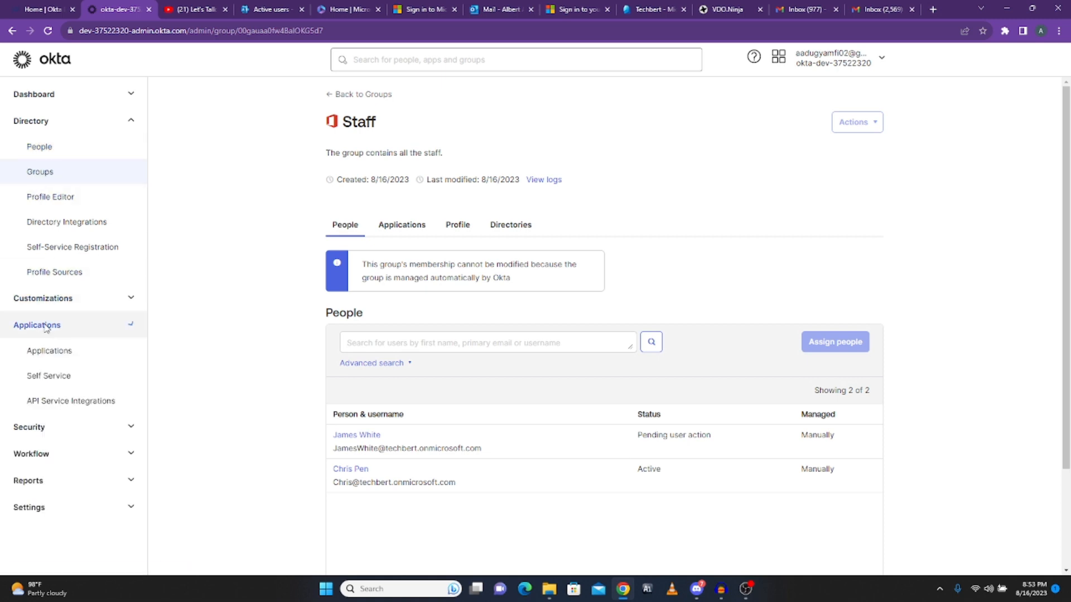
left_click(57, 352)
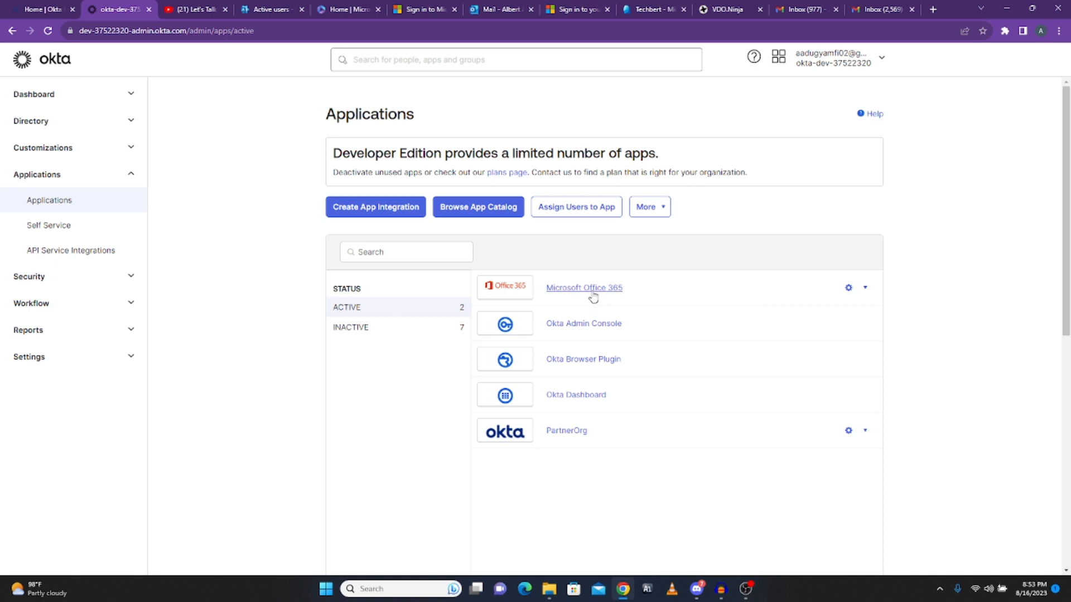
left_click(586, 286)
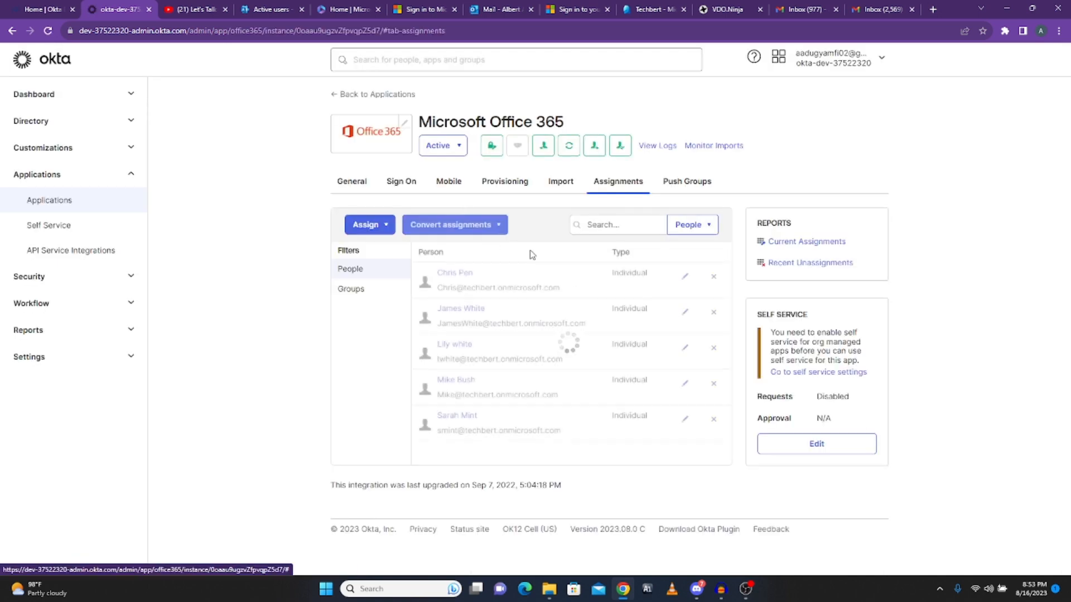
left_click(556, 186)
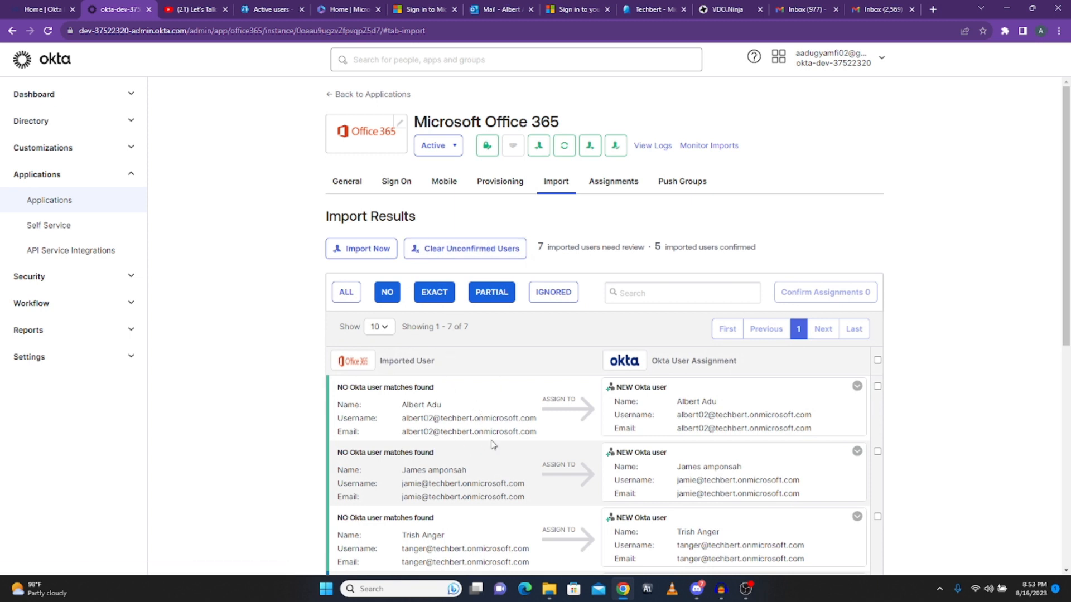
scroll(492, 435, "down", 2)
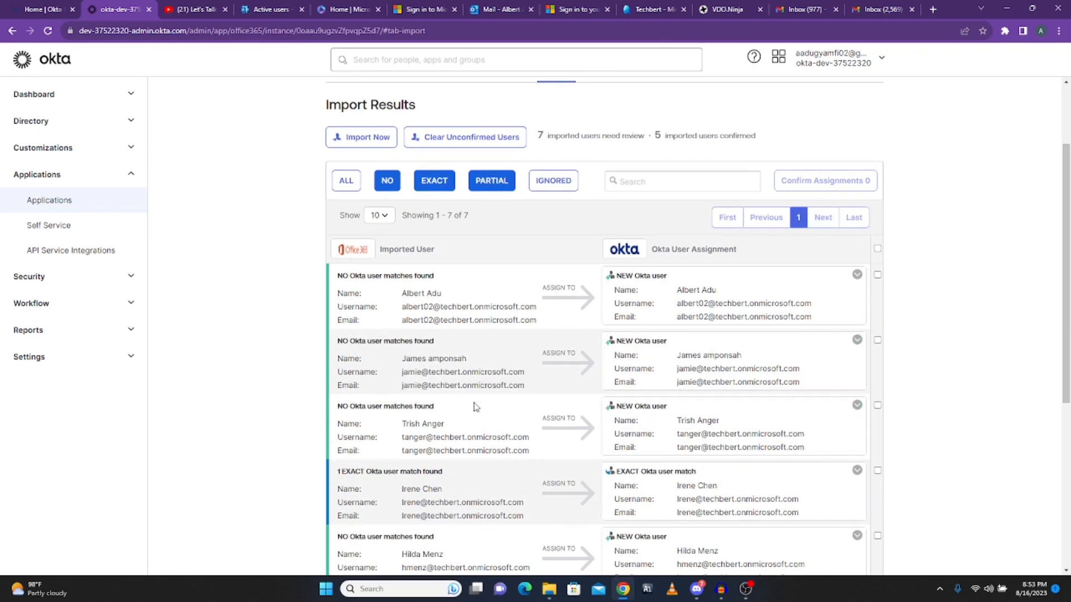
scroll(522, 437, "up", 2)
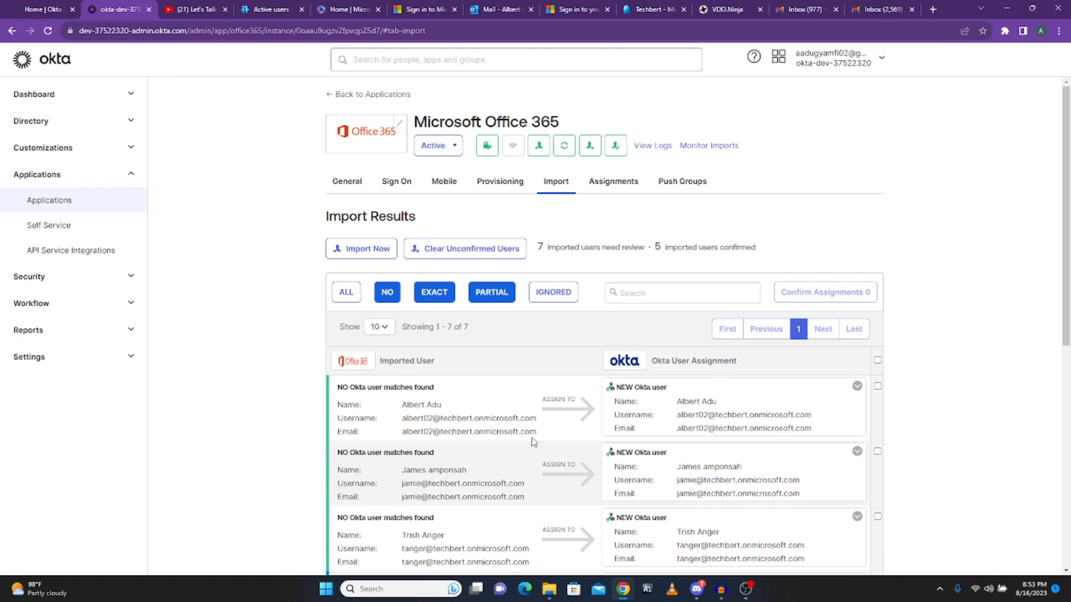
scroll(534, 442, "down", 4)
scroll(532, 442, "up", 4)
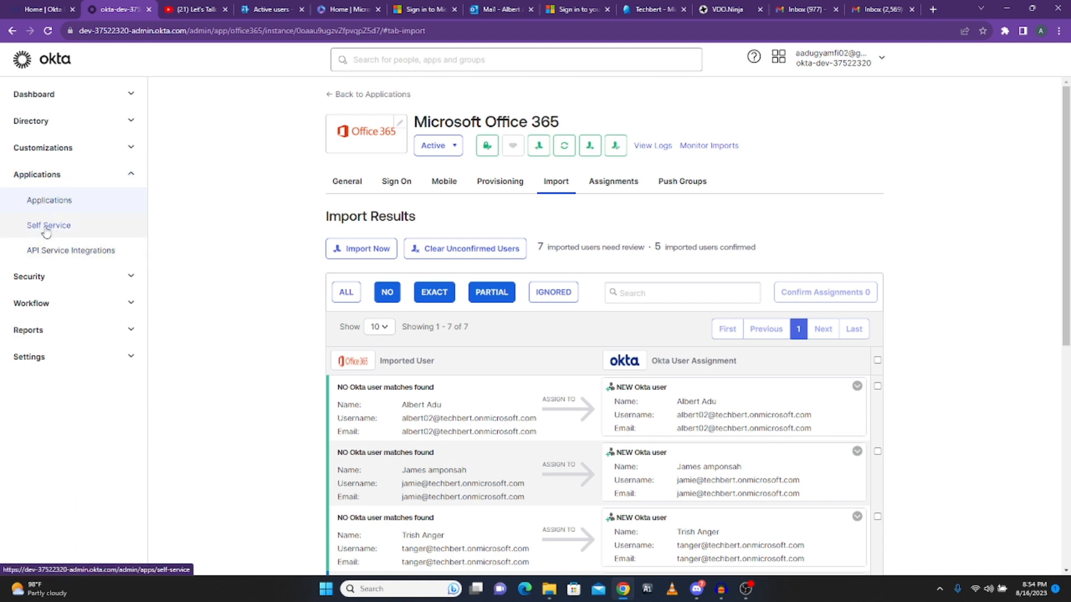
Open the profile of the fourth person in Okta's people directory and review which applications can be assigned to them
left_click(97, 175)
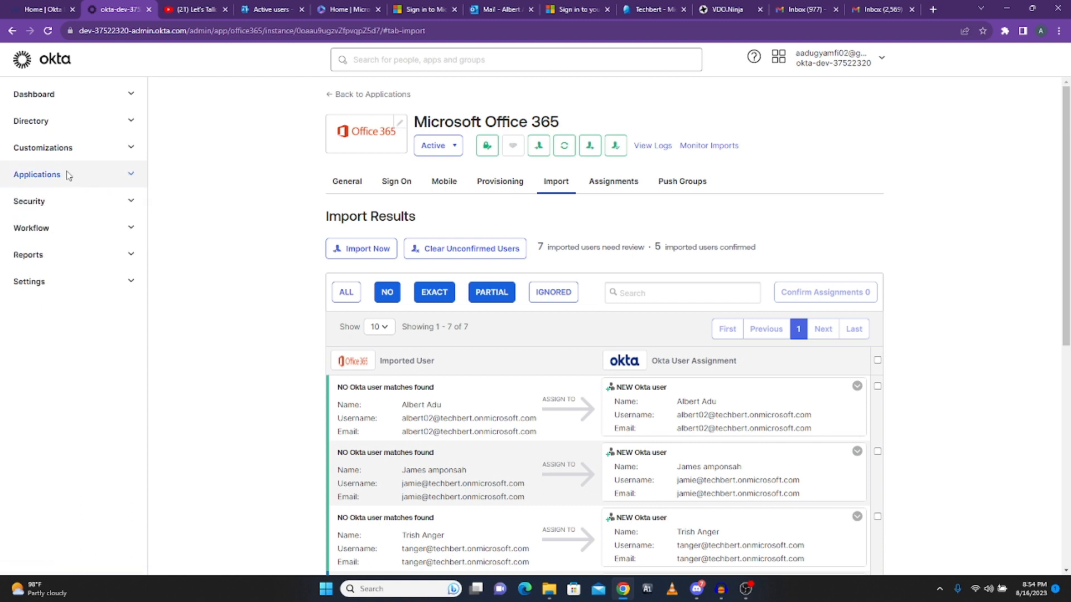
left_click(59, 122)
left_click(42, 149)
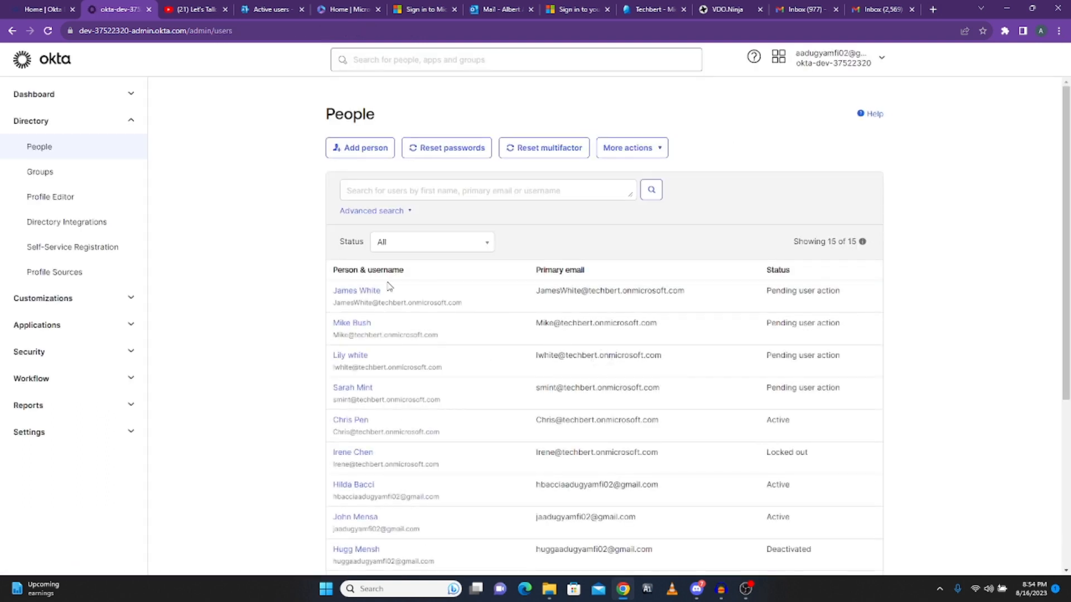
left_click(354, 389)
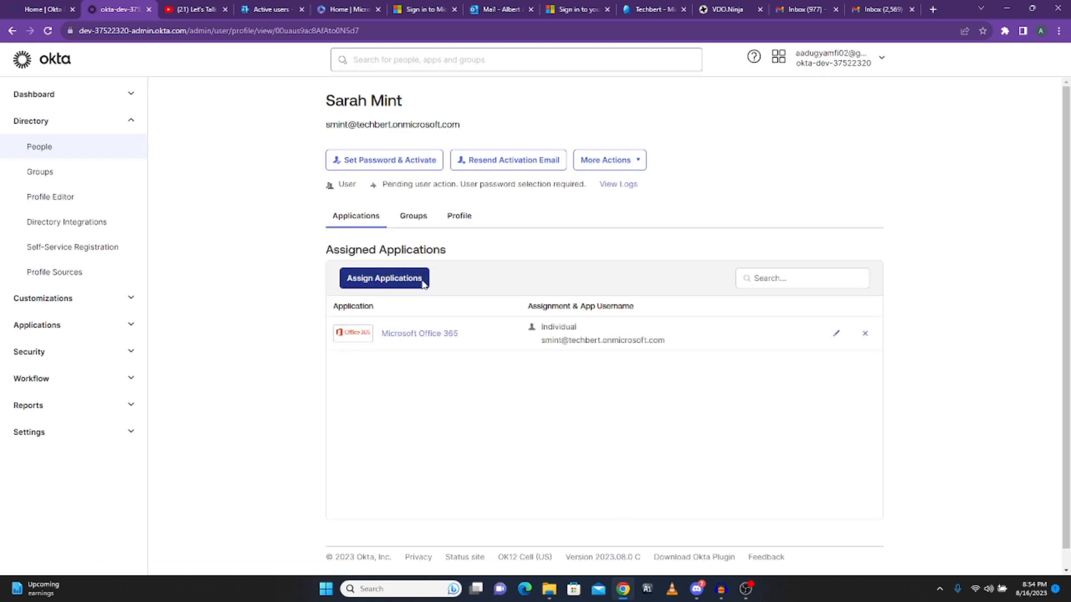
left_click(424, 284)
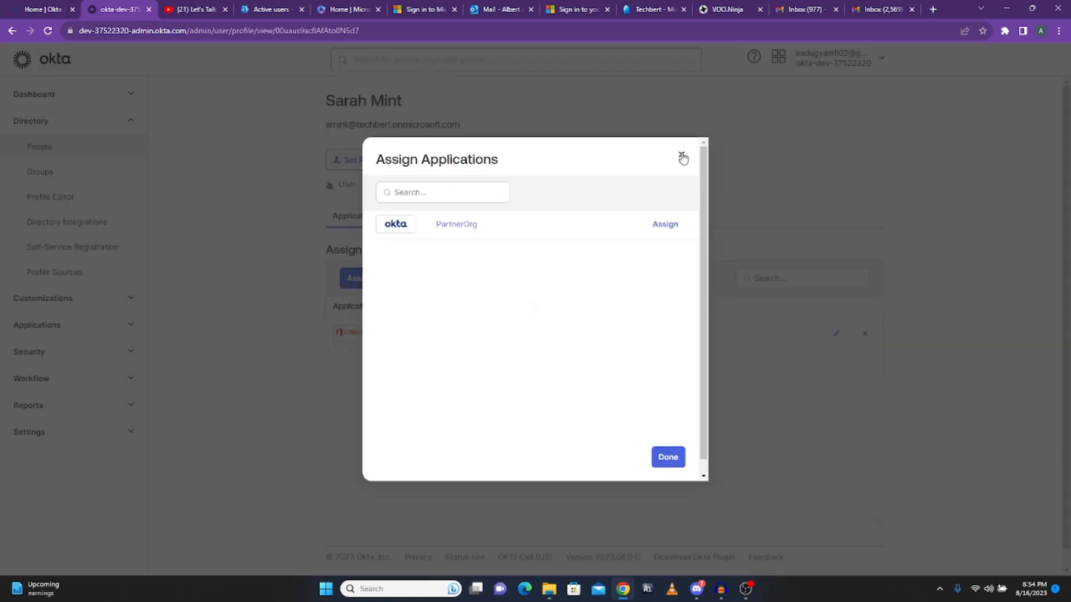
left_click(682, 158)
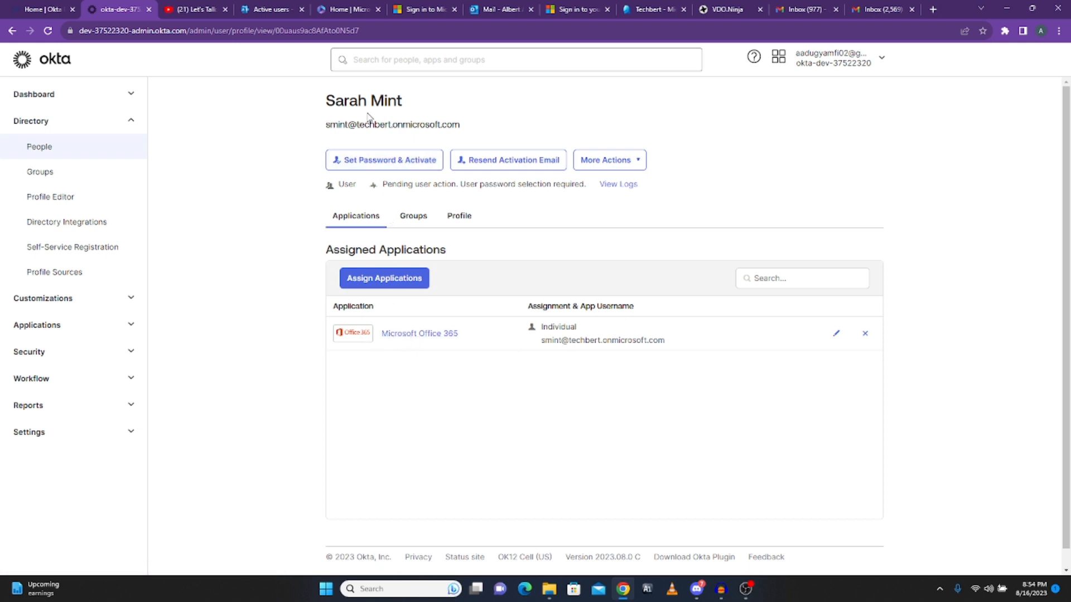
left_click(381, 285)
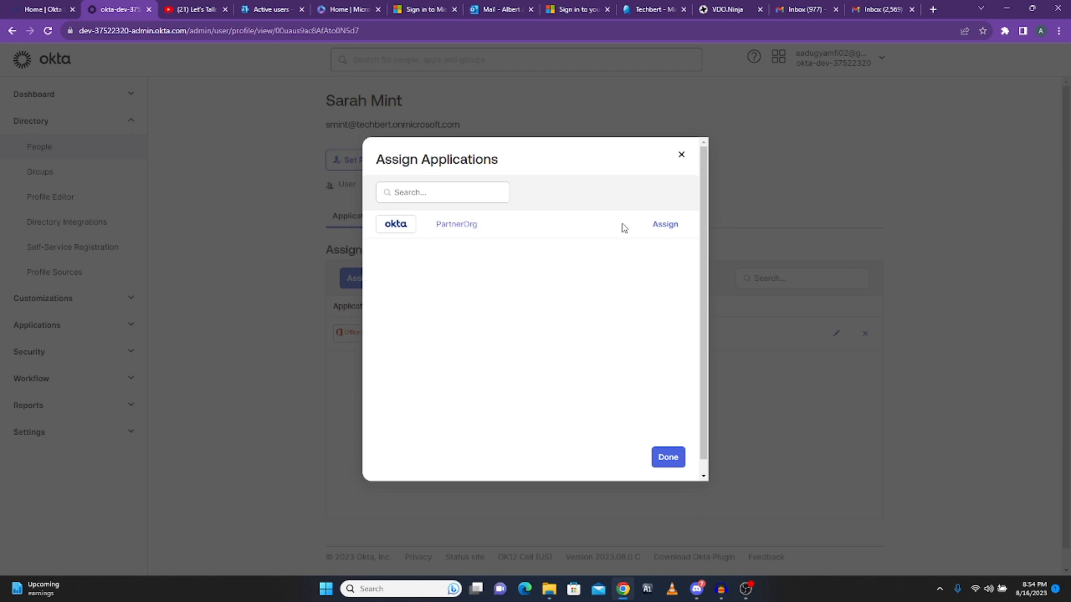
left_click(681, 157)
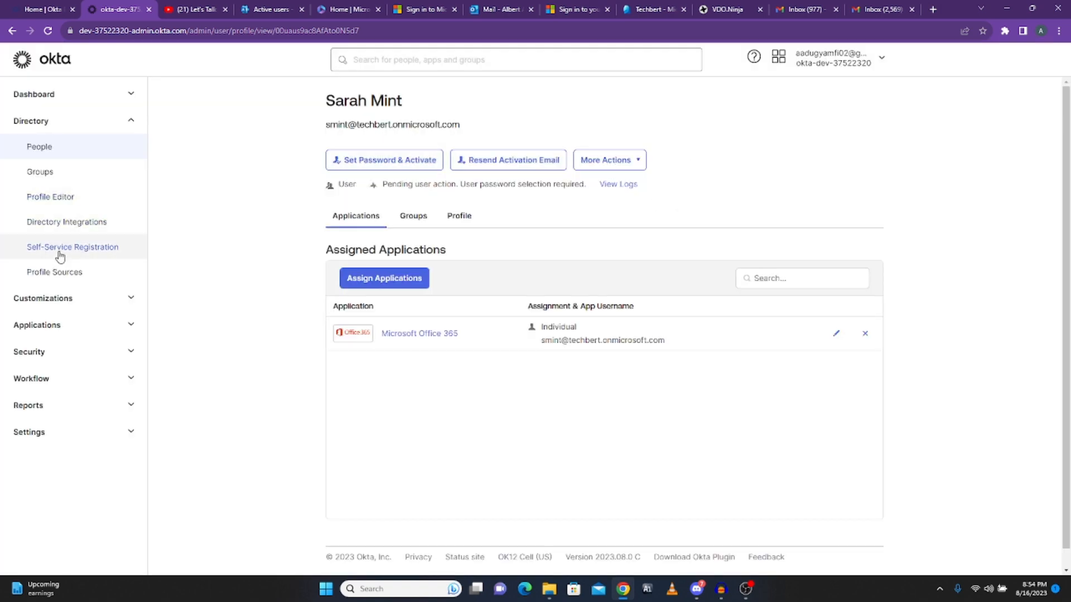
Browse Okta's app integration catalog and start adding the ServiceNow UD integration
left_click(57, 329)
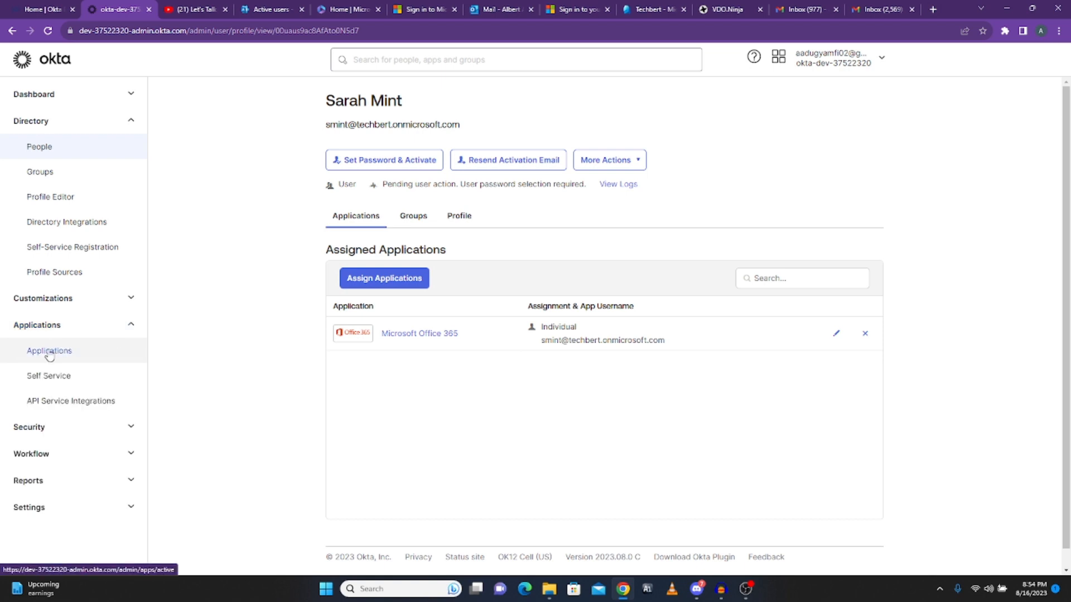
left_click(49, 351)
left_click(456, 207)
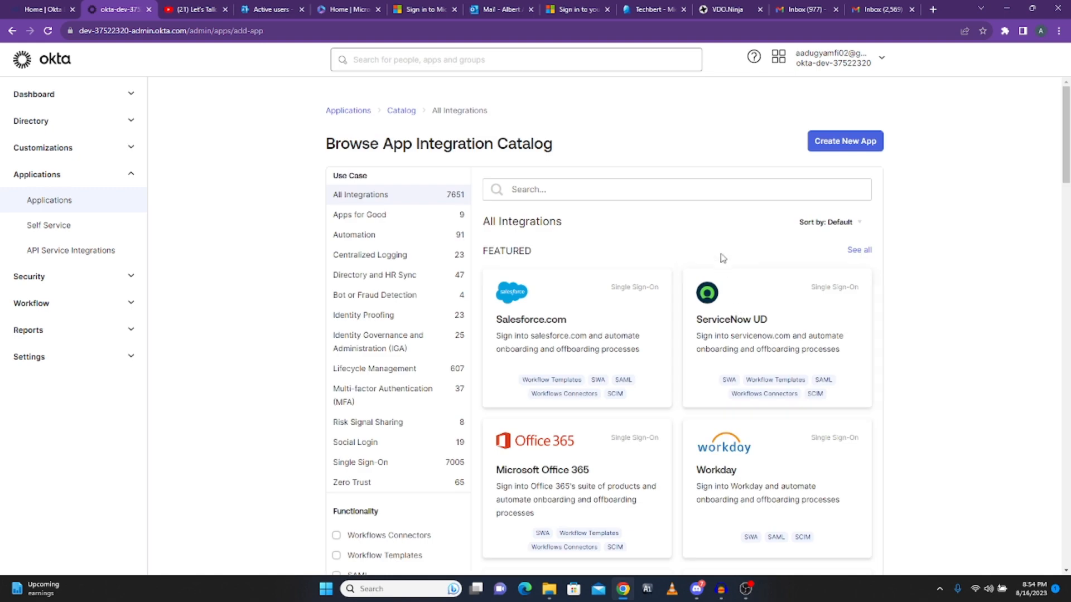
scroll(707, 329, "down", 2)
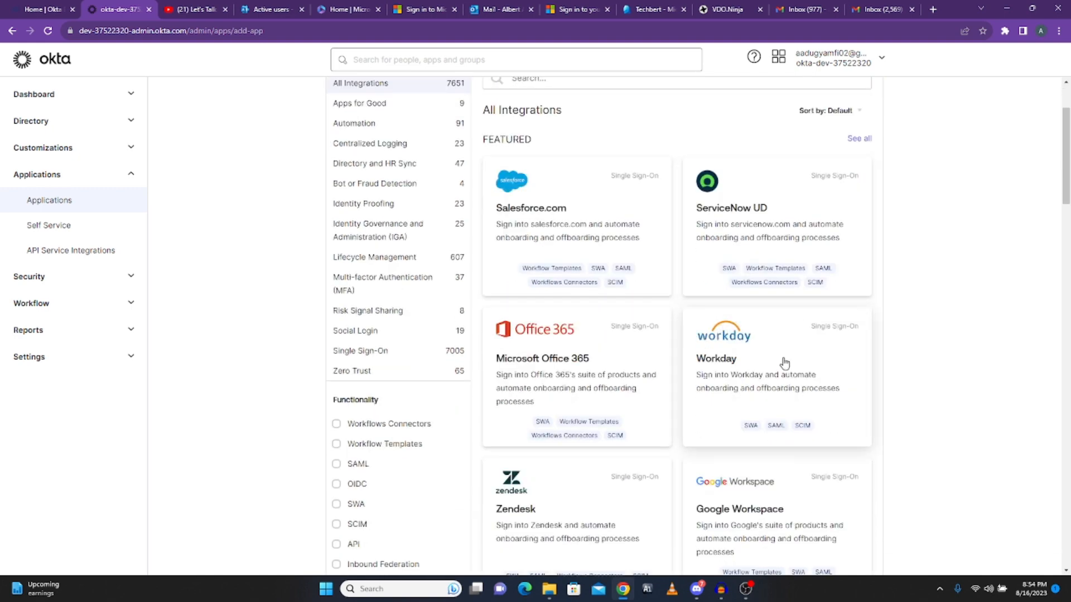
scroll(782, 363, "down", 2)
scroll(781, 363, "up", 2)
left_click(760, 218)
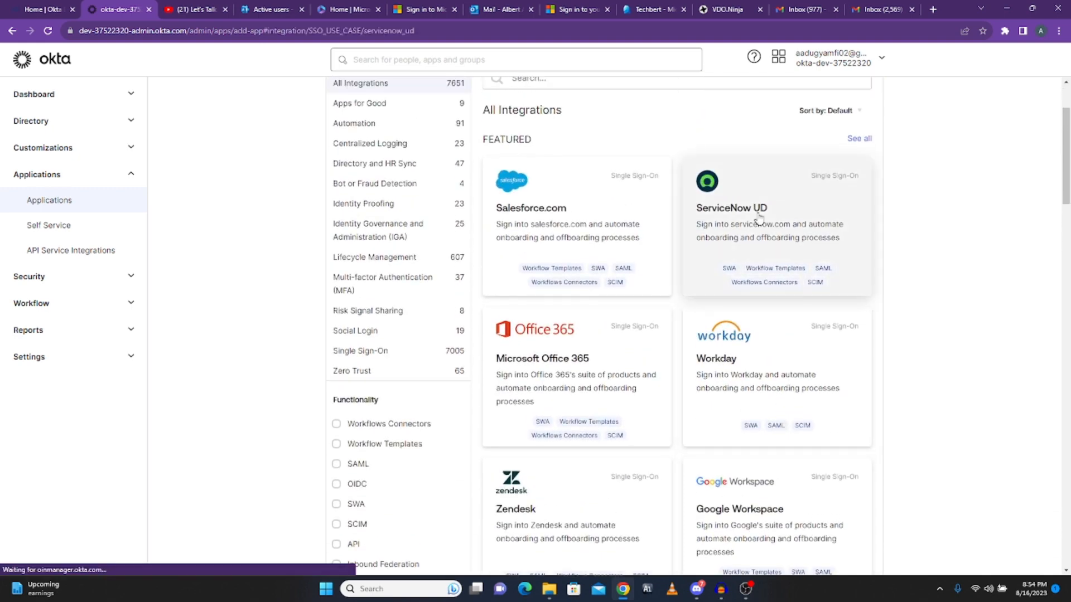
scroll(749, 263, "up", 2)
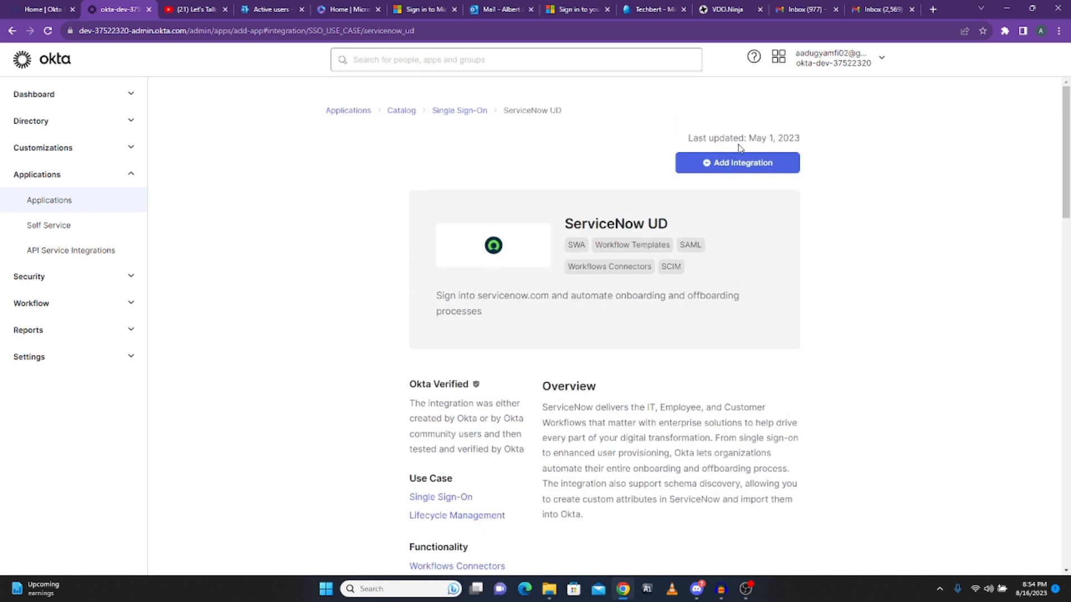
left_click(734, 162)
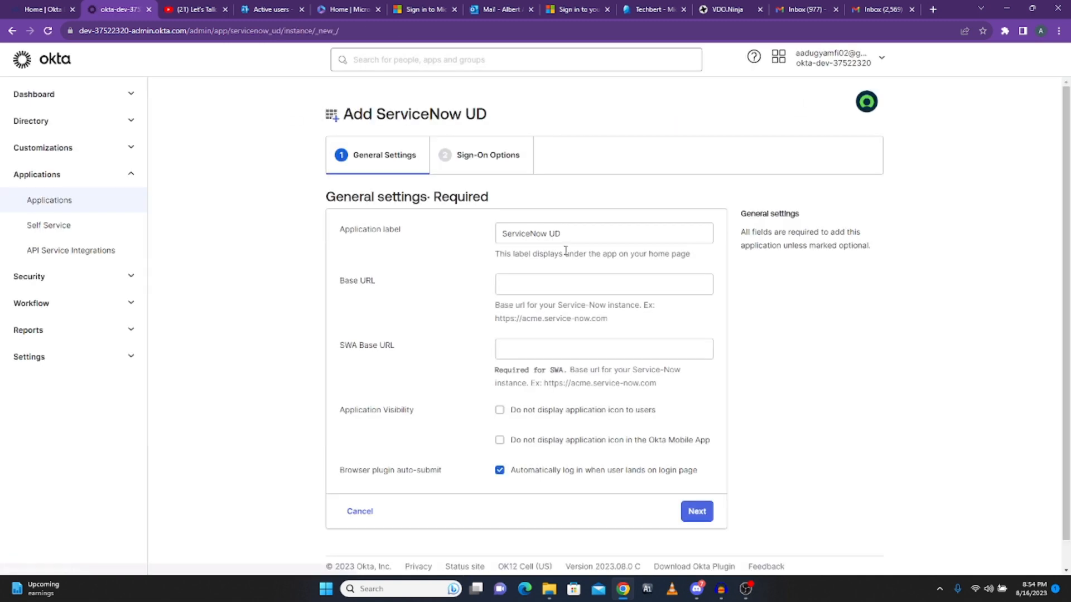
Try to complete ServiceNow UD's general settings with servicenow.com as both the Base URL and the SWA Base URL
left_click(545, 289)
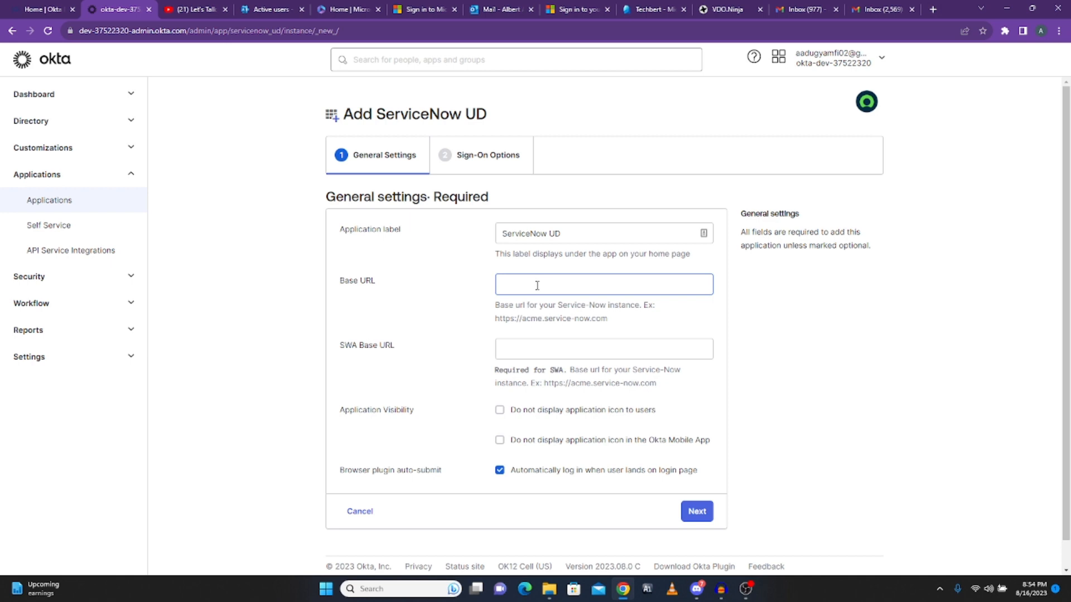
left_click(537, 286)
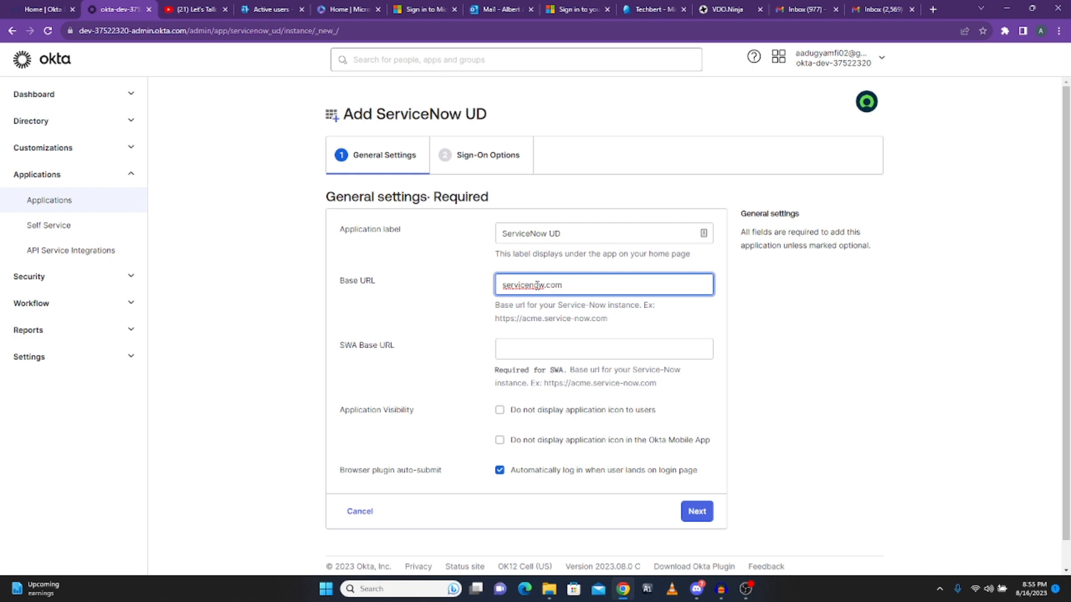
left_click(696, 510)
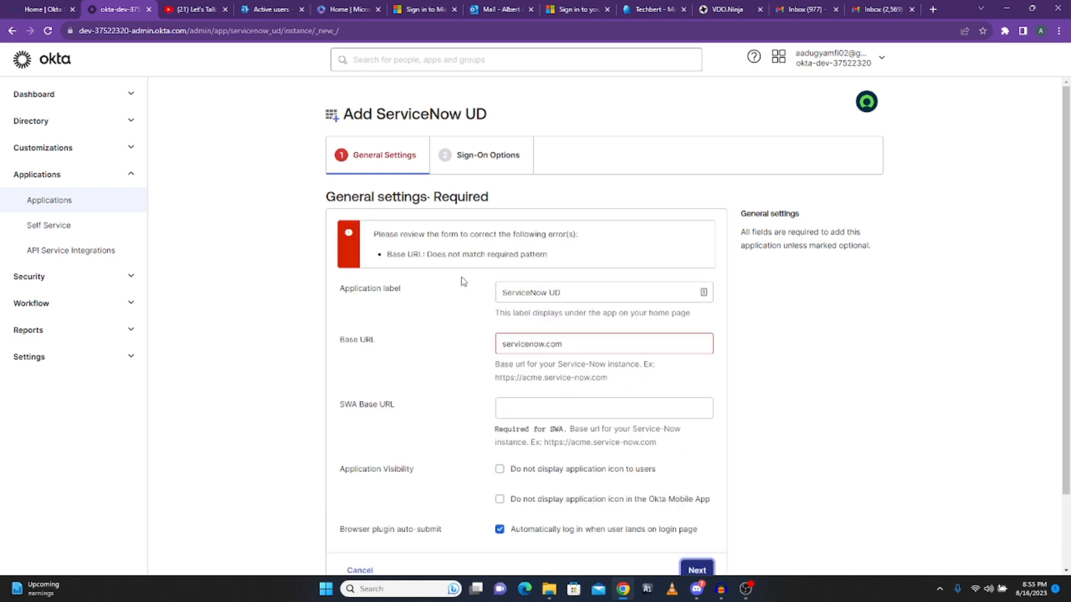
left_click_drag(564, 344, 483, 344)
key("ctrl+c")
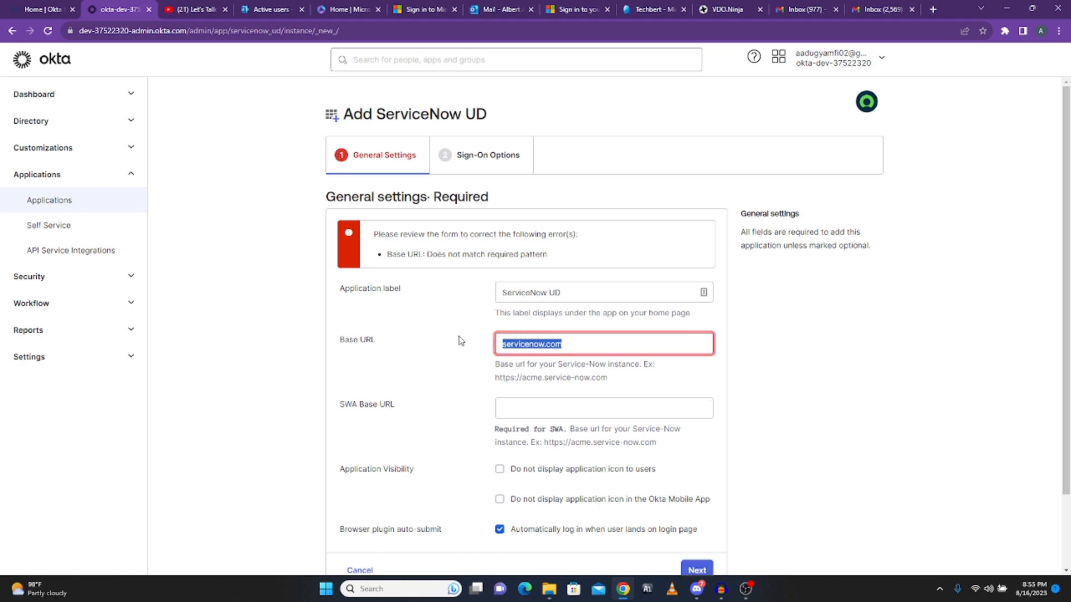
left_click(556, 405)
key("ctrl+v")
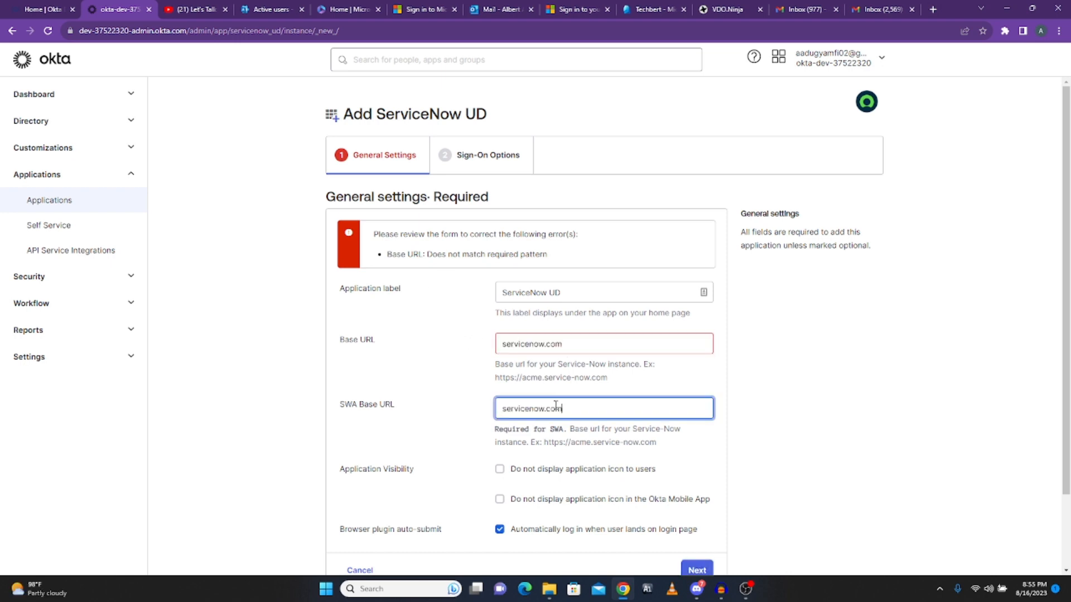
key("Return")
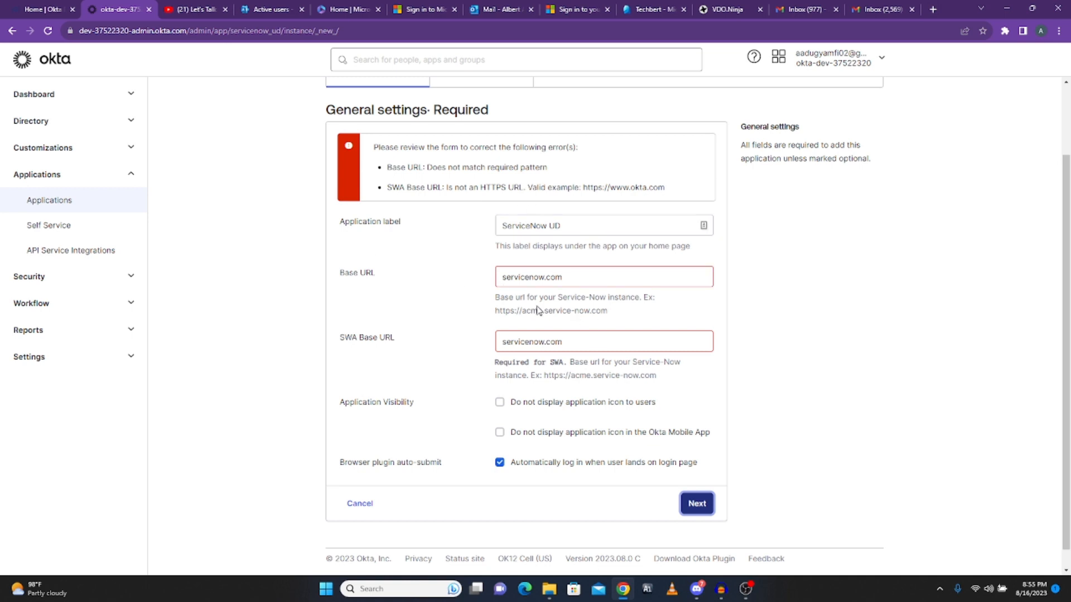
scroll(577, 341, "up", 2)
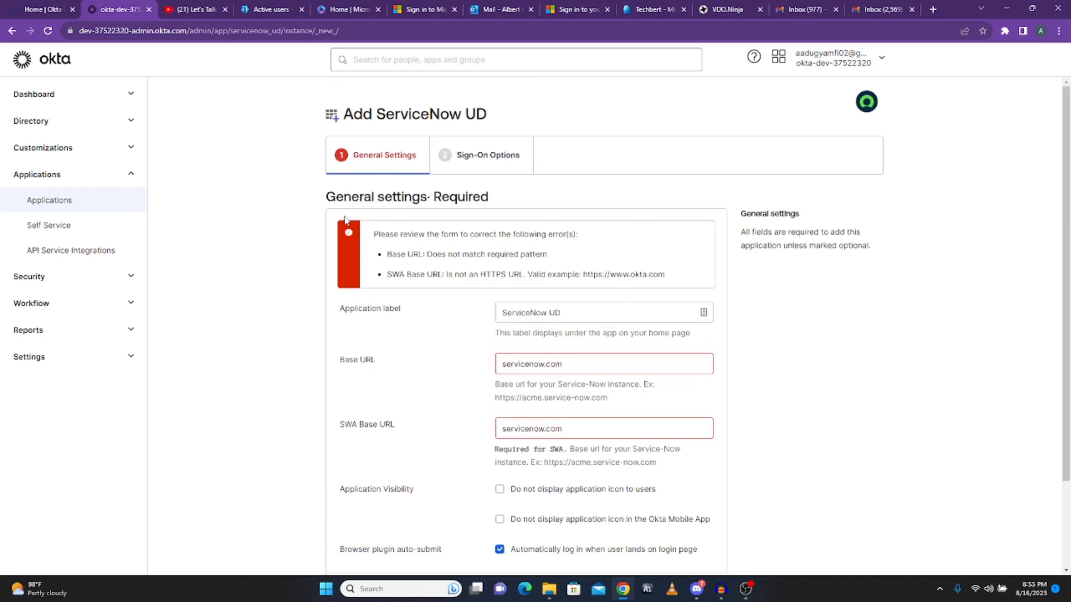
Return to the app integration catalog, search for canva, and start adding the Canva integration
left_click(49, 202)
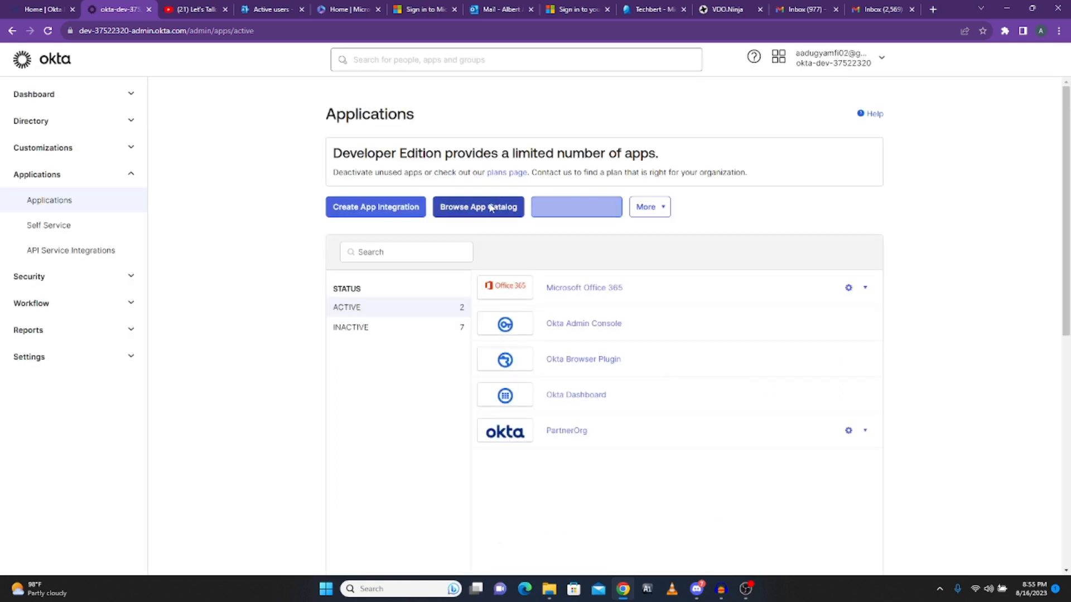
left_click(490, 208)
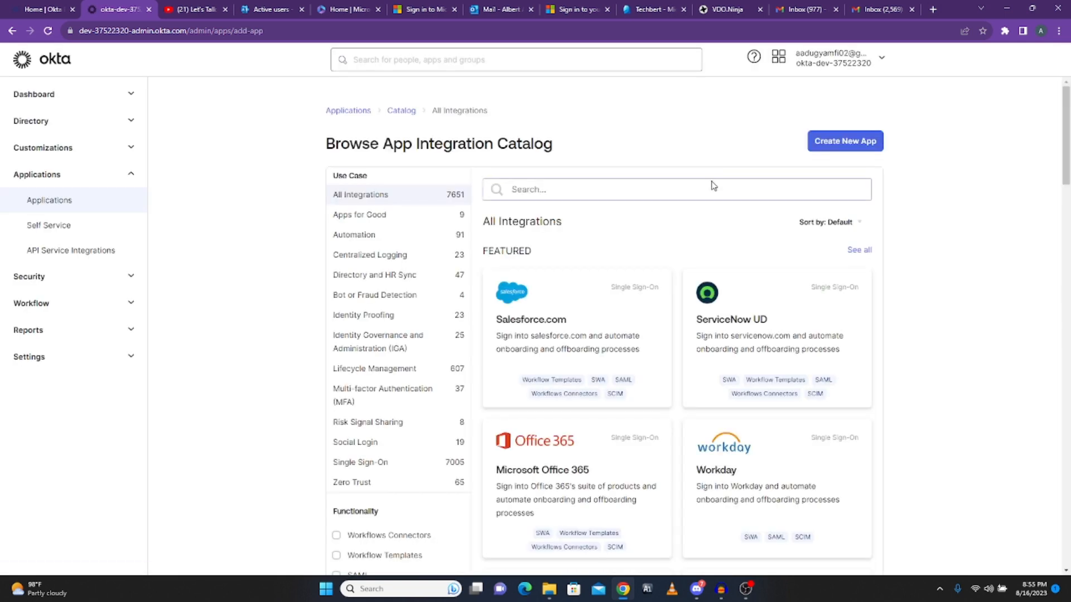
left_click(596, 188)
type("canva")
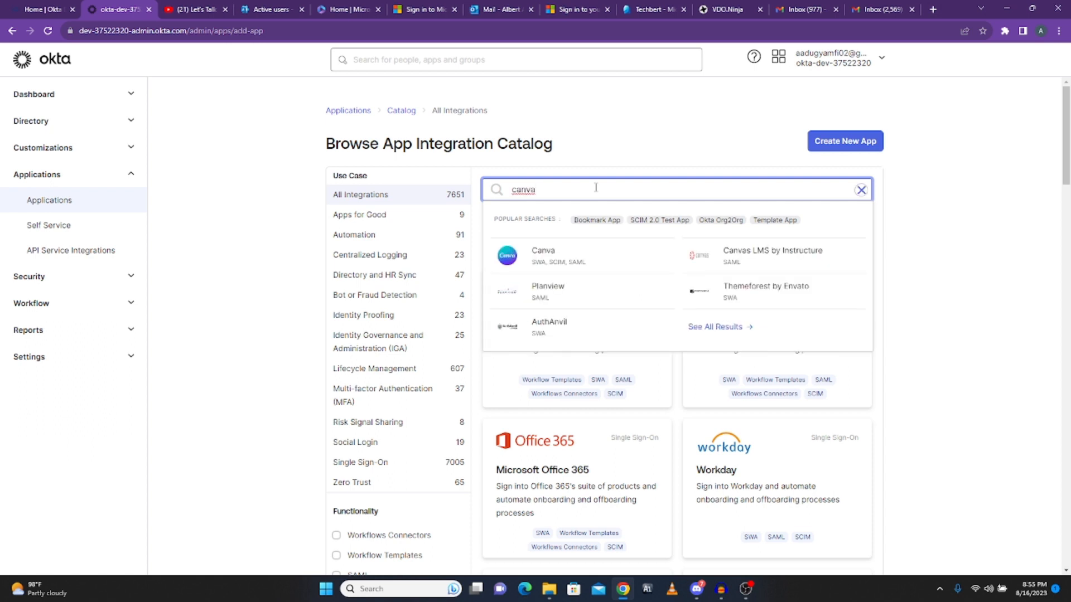
left_click(522, 258)
left_click(758, 167)
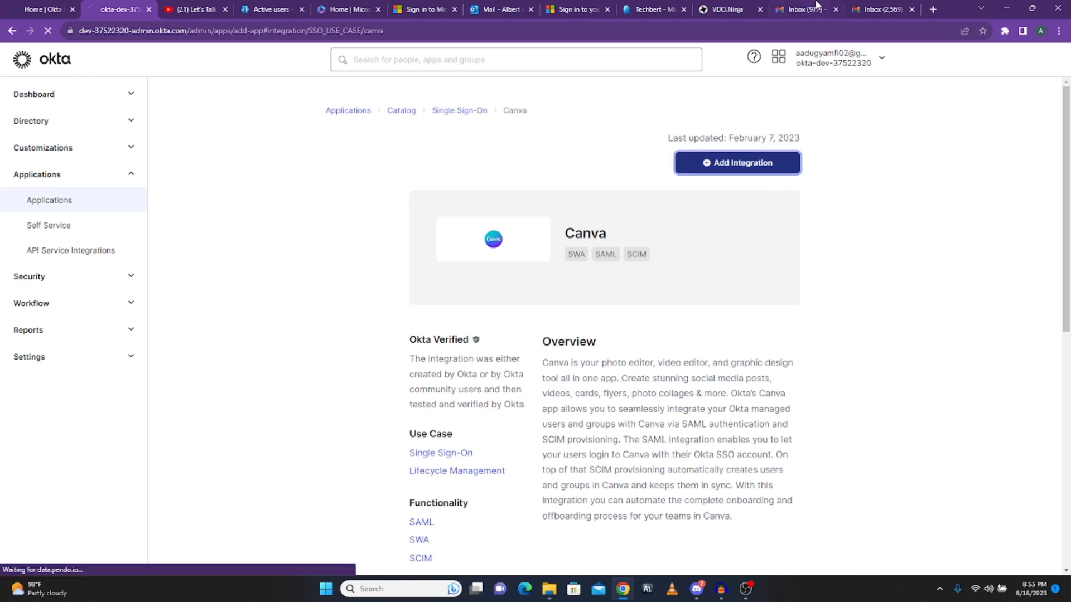
Load canva.com in a new browser tab and sign in with the first suggested Google account
left_click(933, 10)
type("canva")
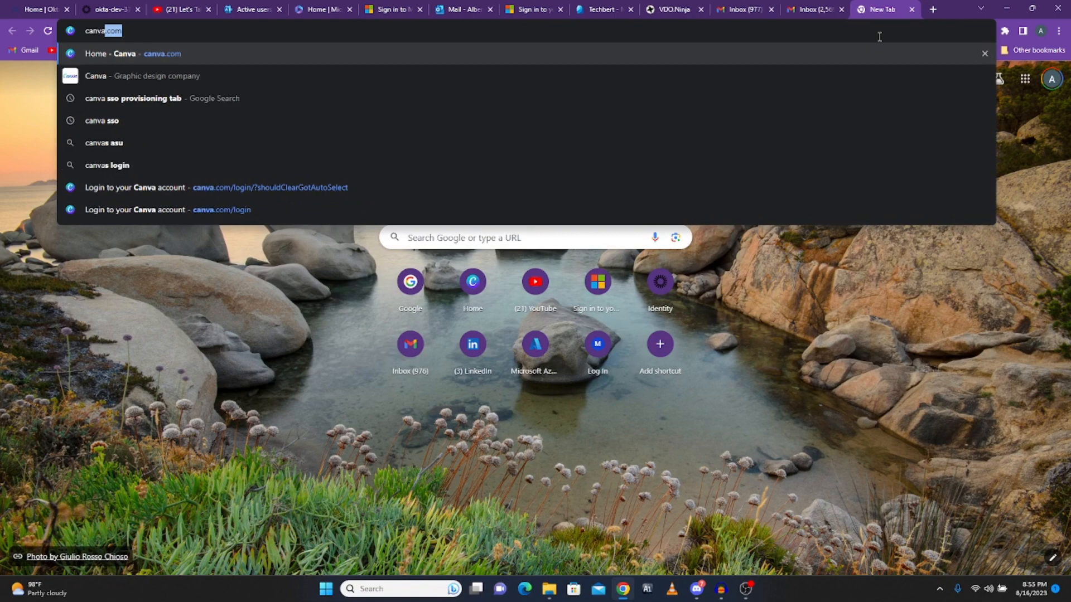
key("Return")
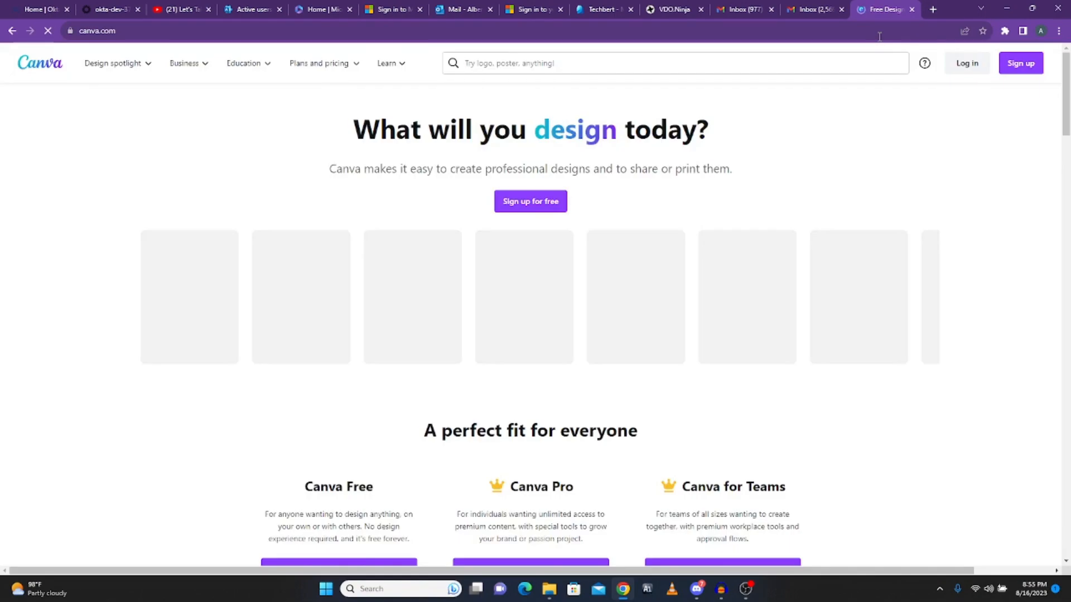
left_click(133, 32)
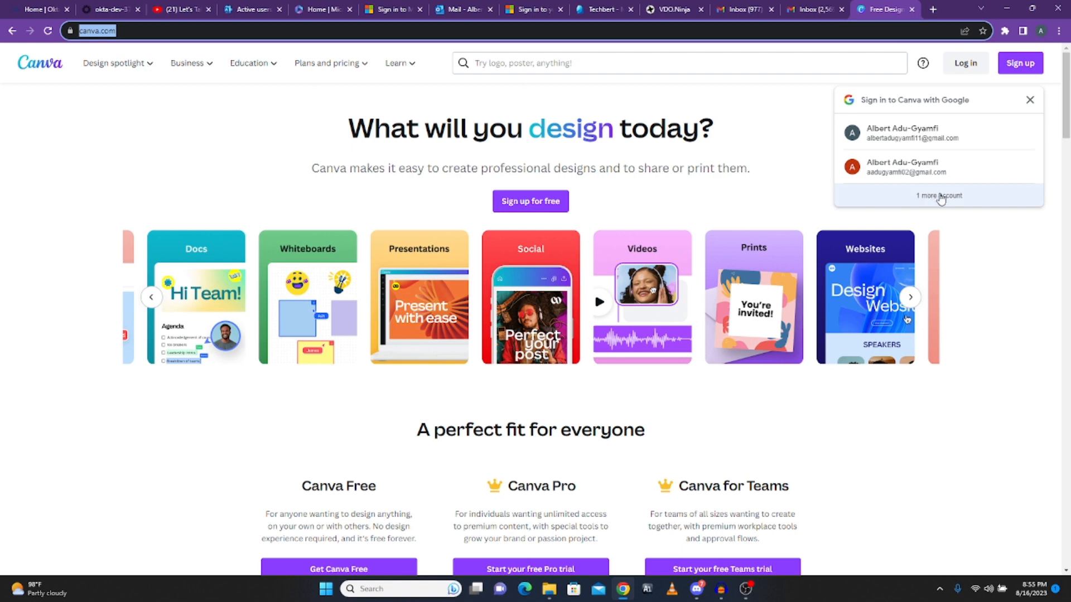
left_click(908, 135)
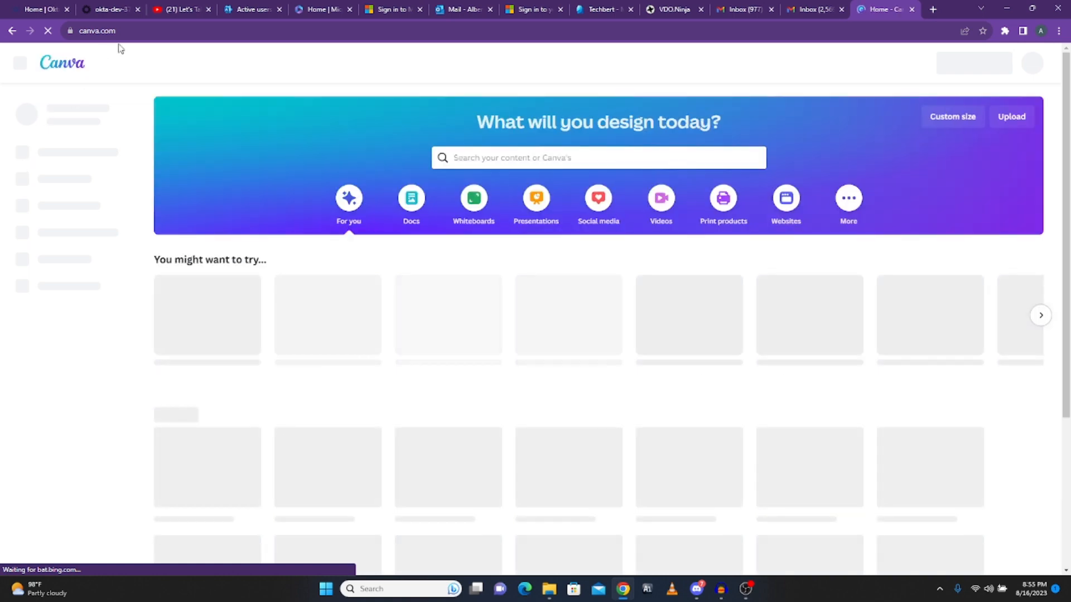
left_click(129, 30)
right_click(109, 34)
left_click(134, 114)
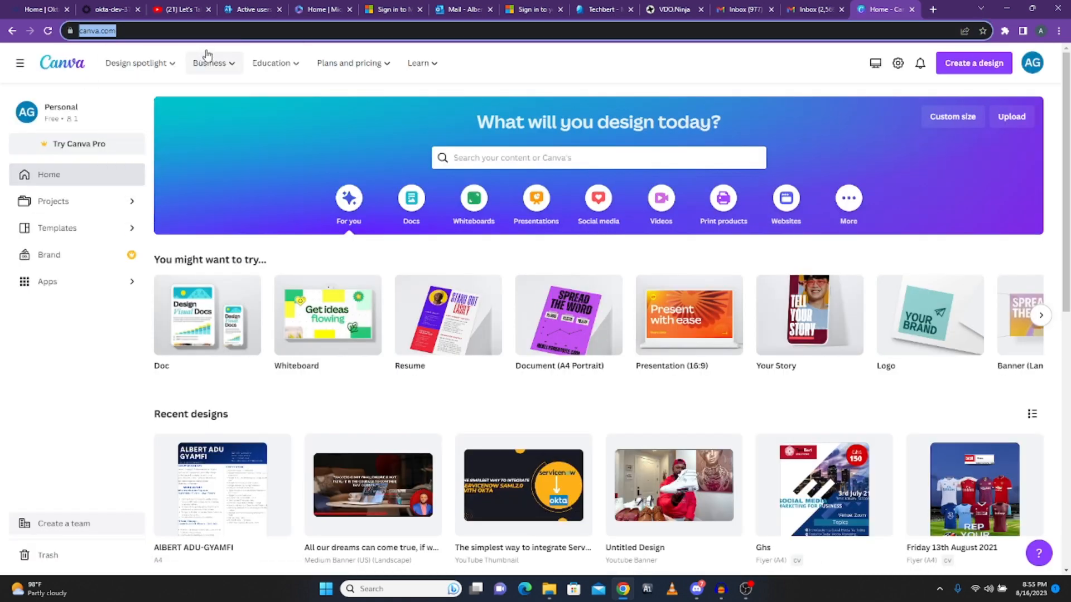
left_click(109, 9)
left_click(515, 283)
key("ctrl+v")
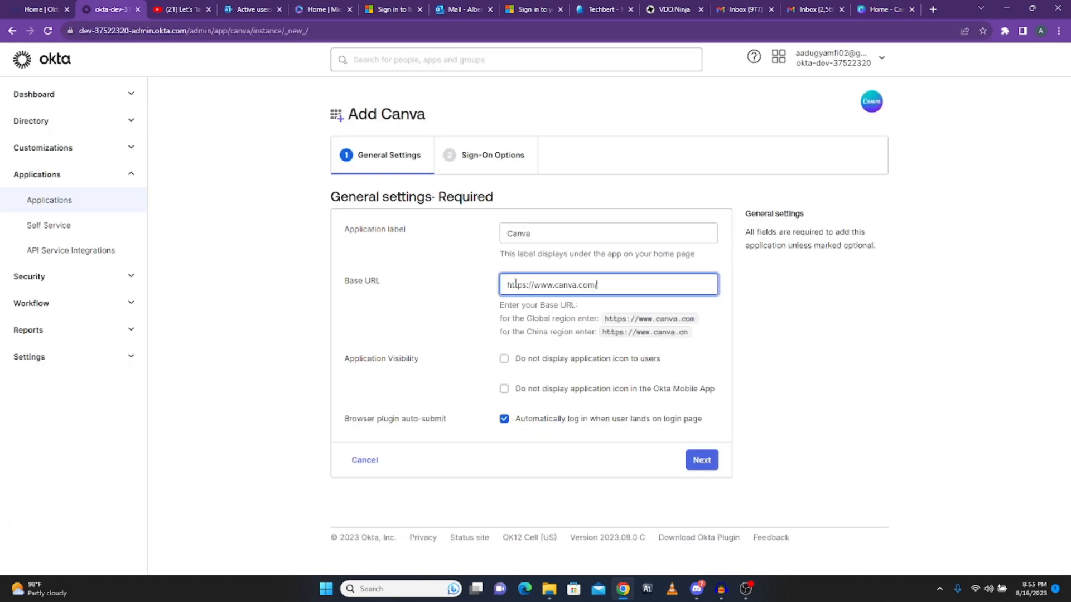
left_click(700, 463)
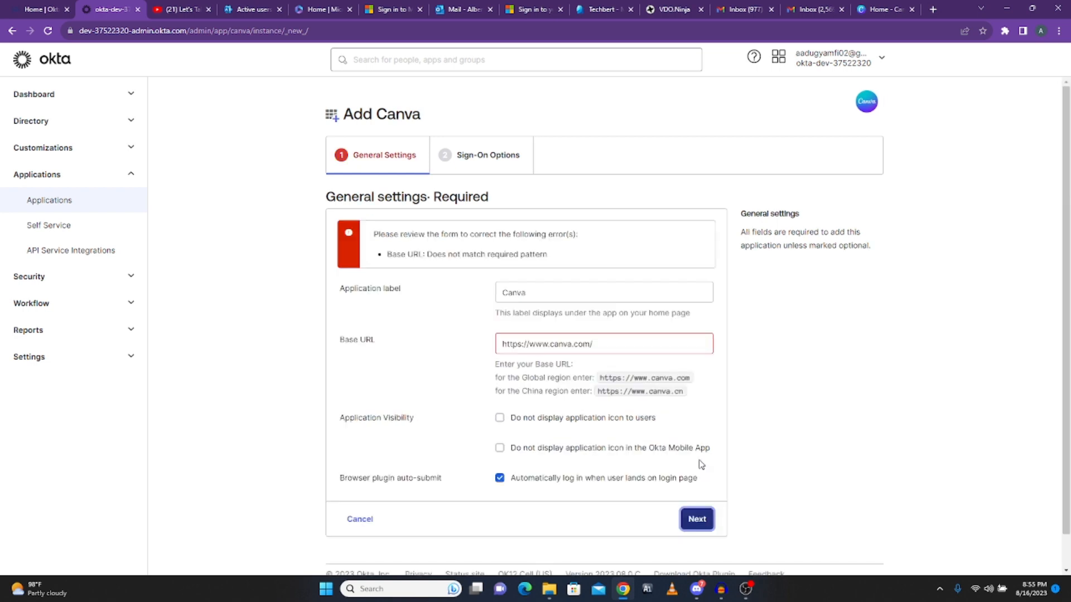
left_click(609, 343)
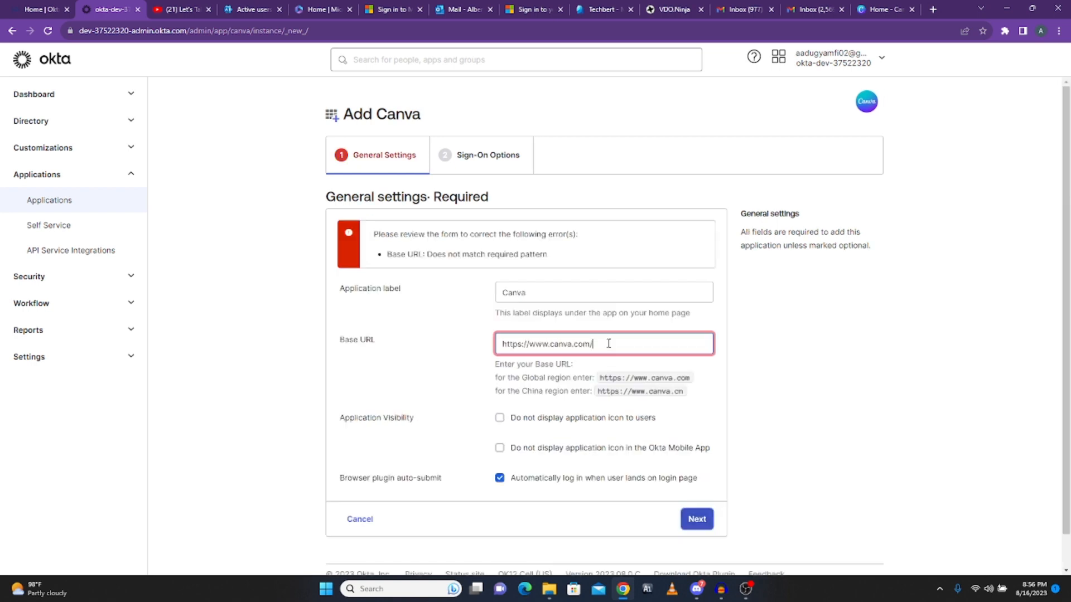
left_click(691, 520)
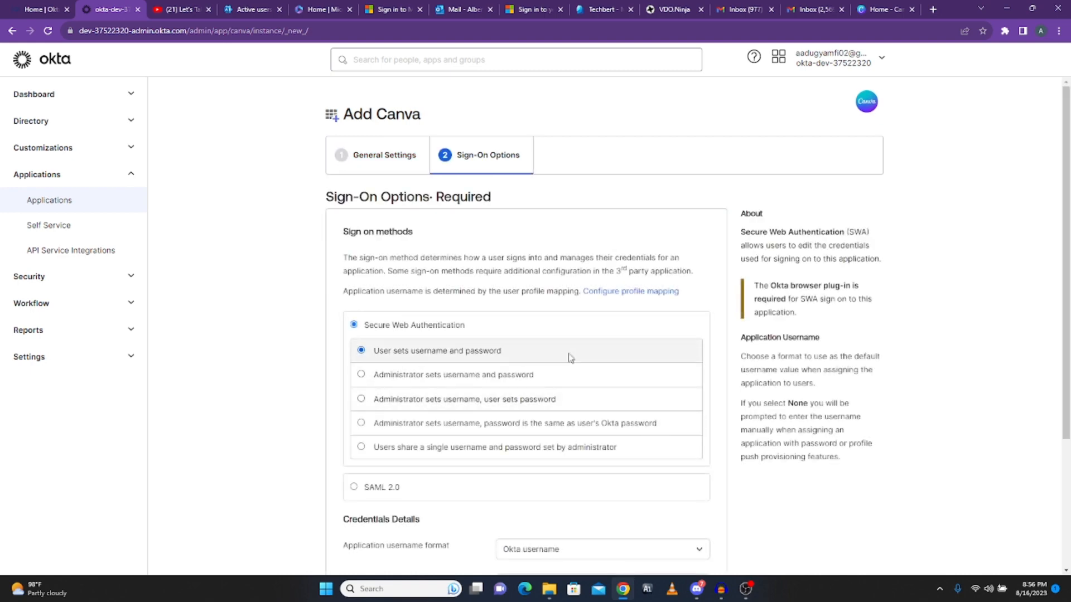
Set Canva's application username format to Email and finish adding the integration
scroll(569, 365, "down", 3)
left_click(595, 372)
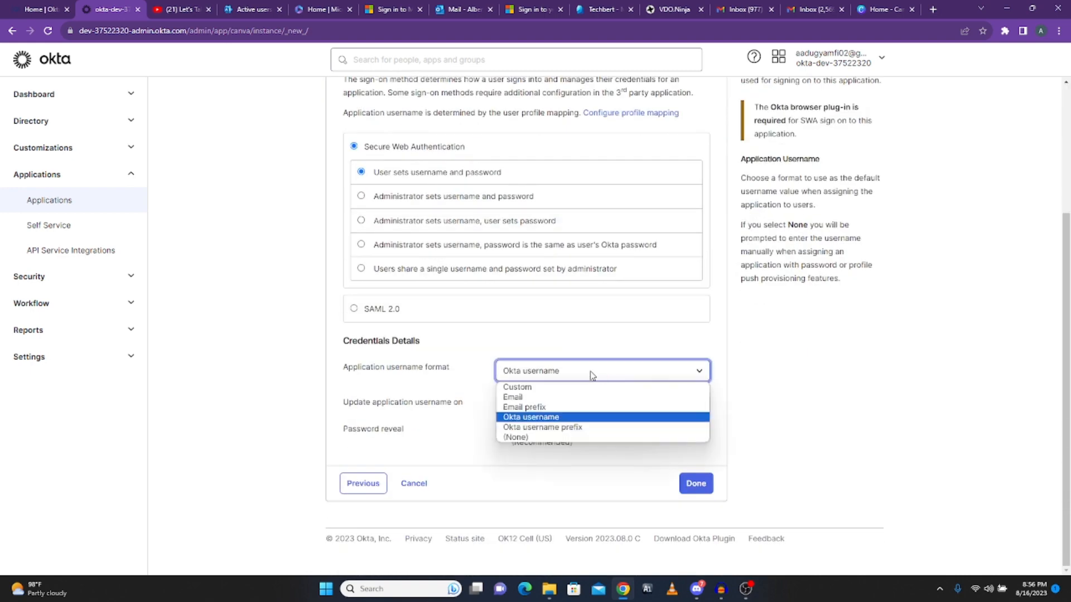
left_click(555, 397)
left_click(698, 487)
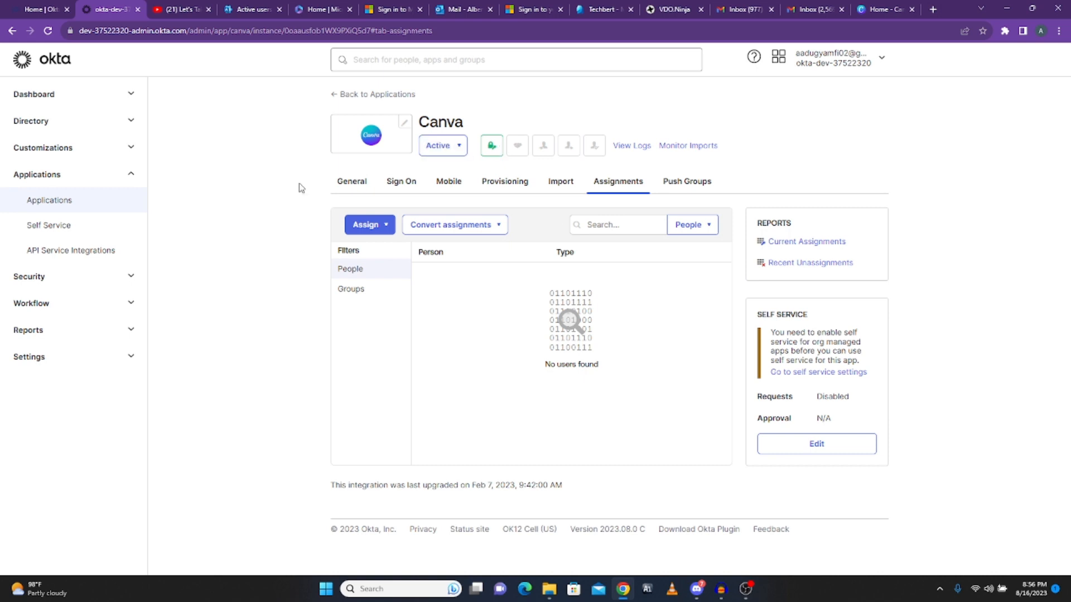
View Canva's provisioning settings, and open the profile of the fourth user listed in the people directory
left_click(508, 183)
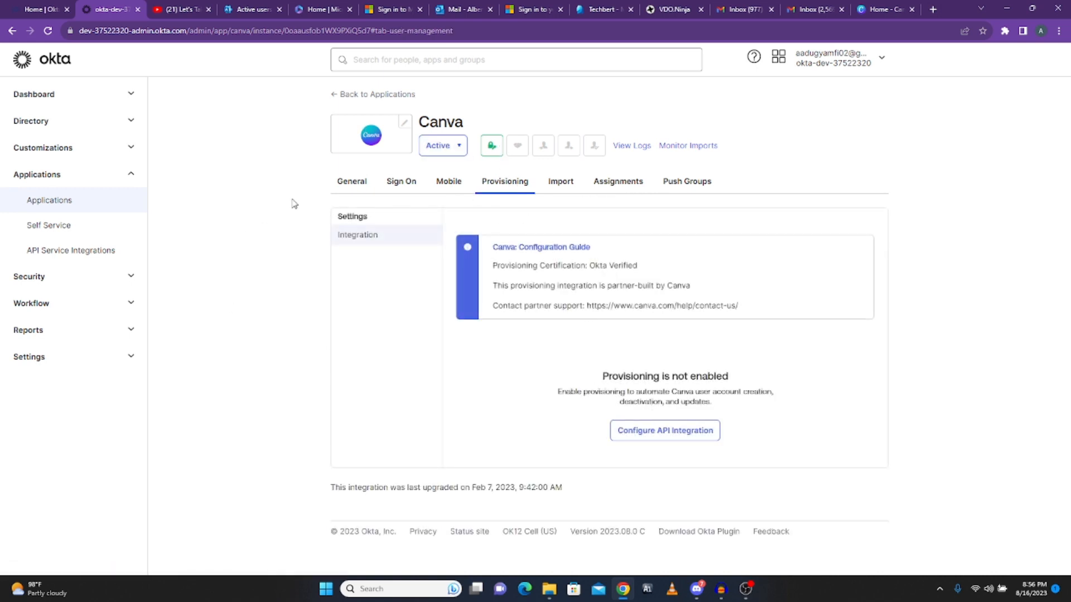
left_click(132, 177)
left_click(57, 122)
left_click(58, 148)
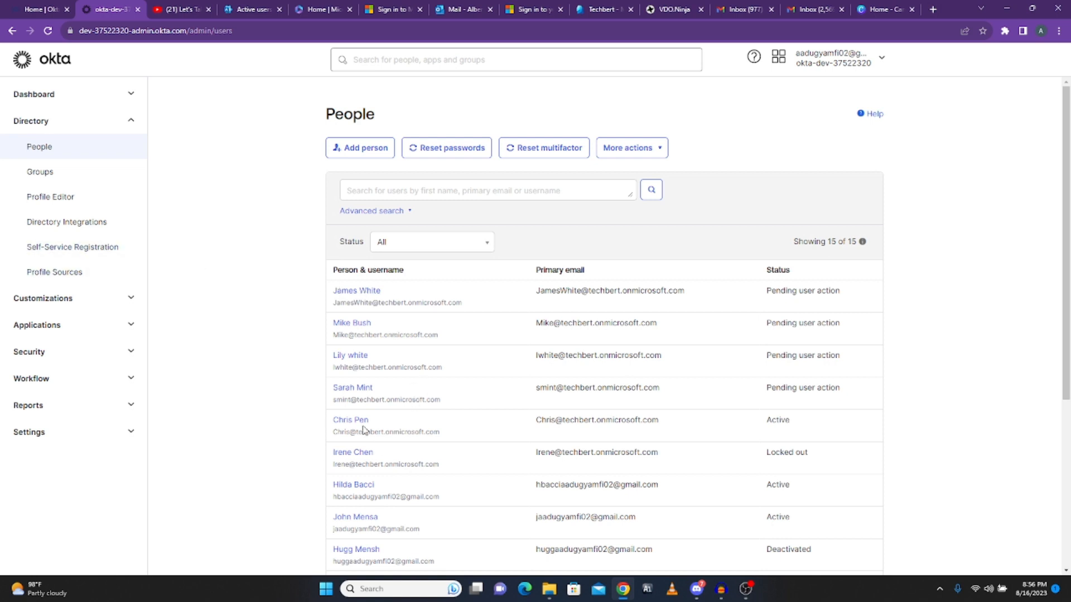
left_click(352, 389)
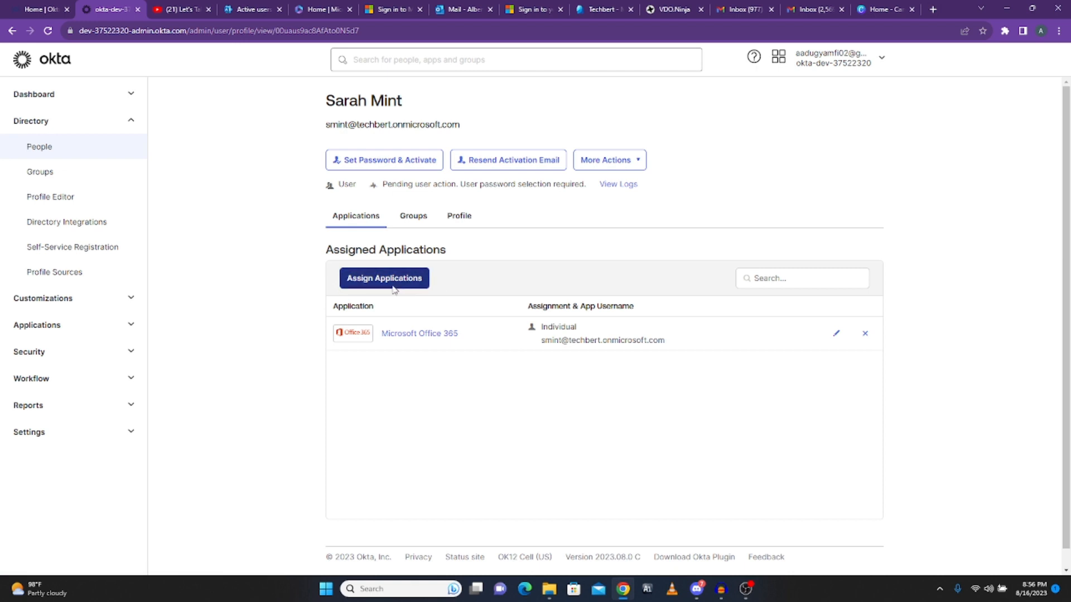
Assign the Canva application to the open user, save the assignment, and finish assigning applications
left_click(397, 284)
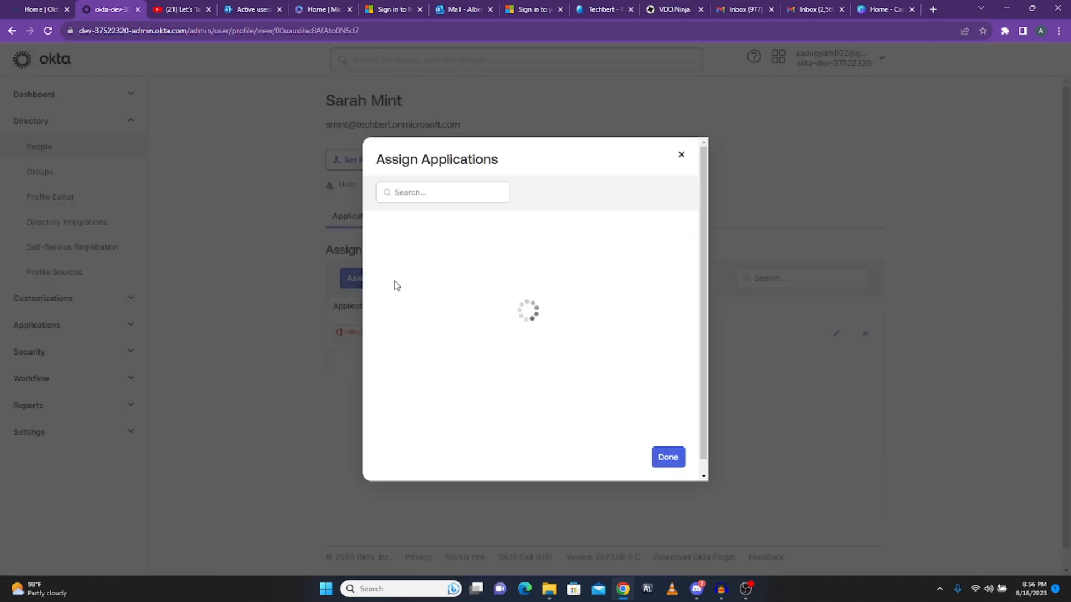
left_click(663, 256)
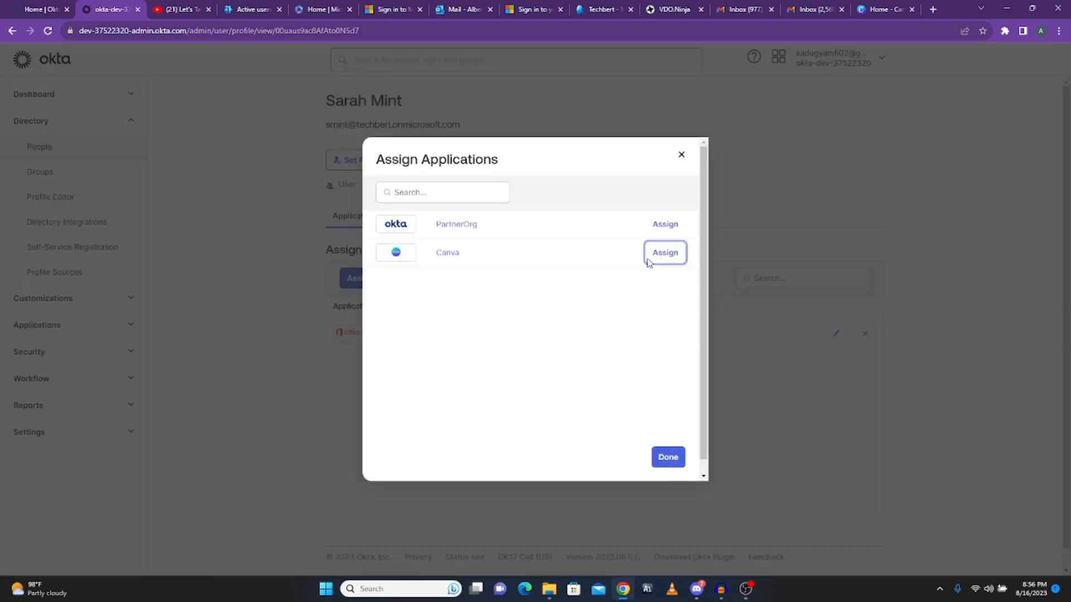
left_click(599, 379)
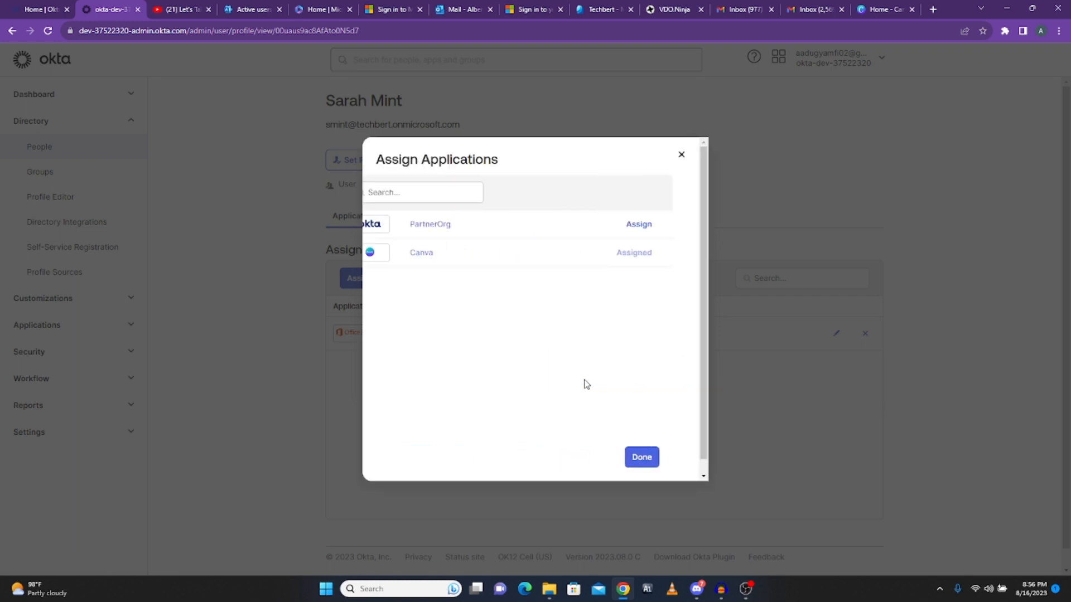
left_click(667, 457)
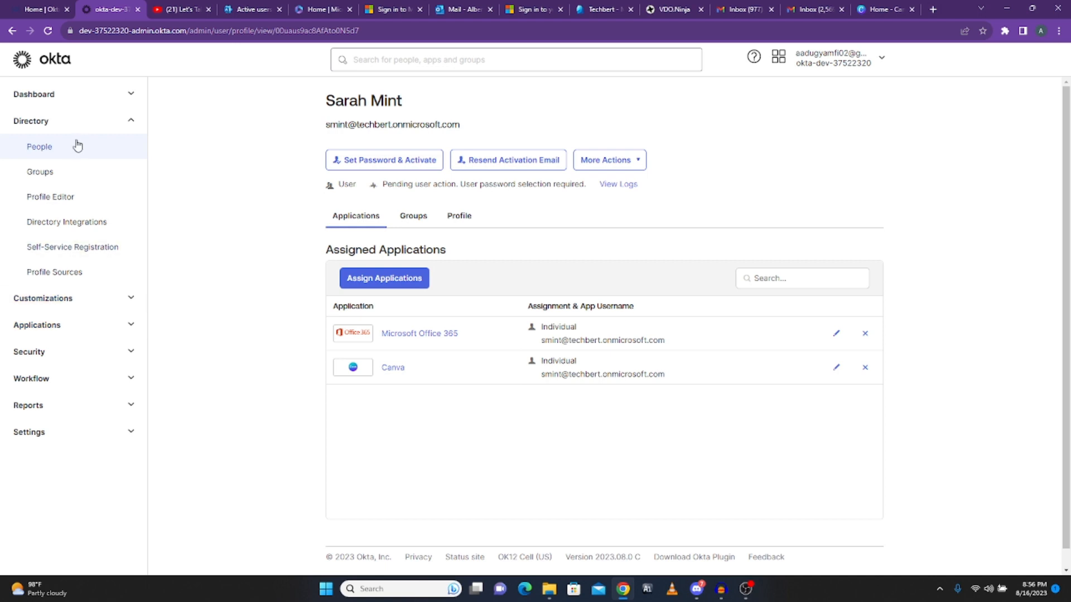
left_click(133, 123)
left_click(64, 149)
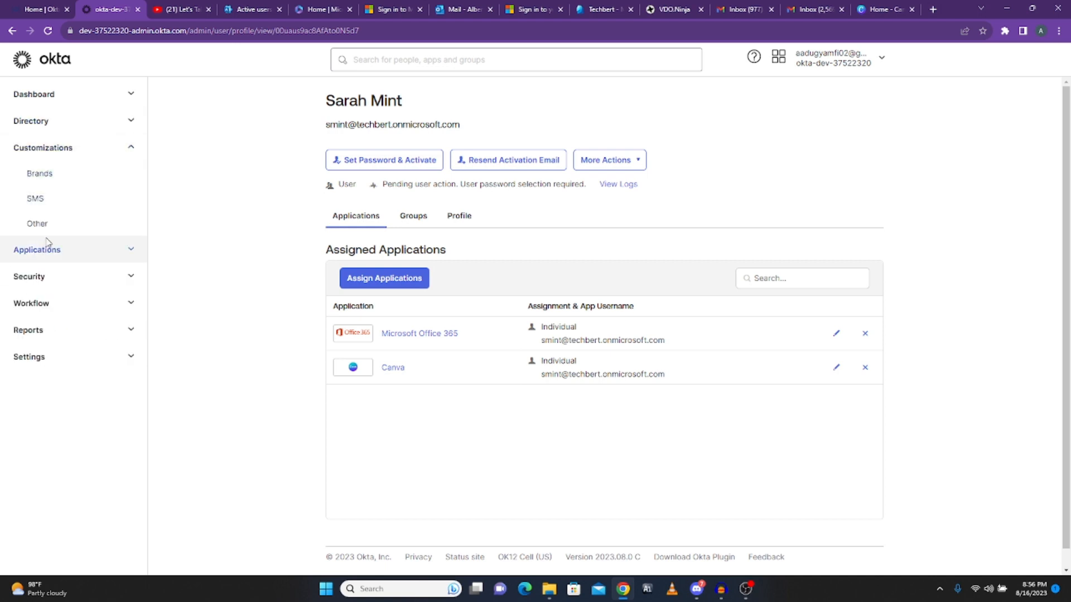
left_click(131, 149)
left_click(131, 124)
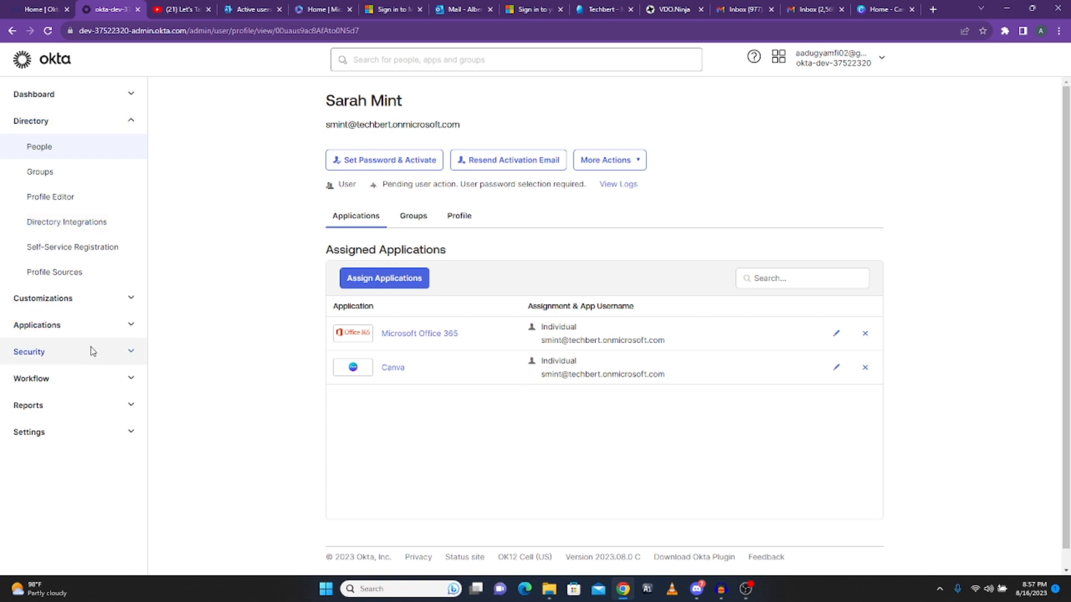
left_click(86, 329)
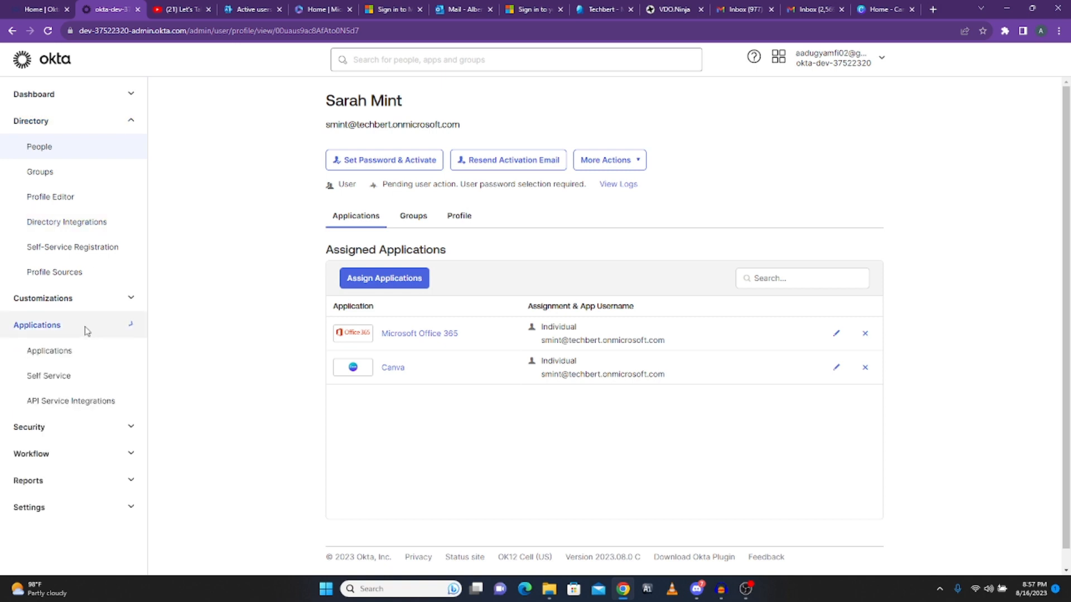
left_click(126, 298)
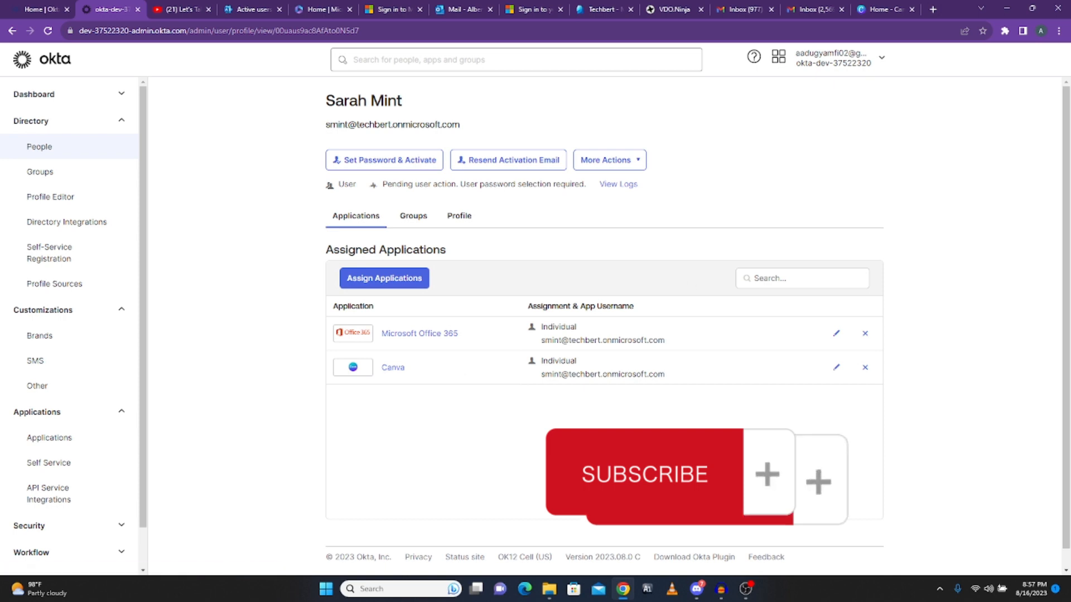
key("alt+Tab")
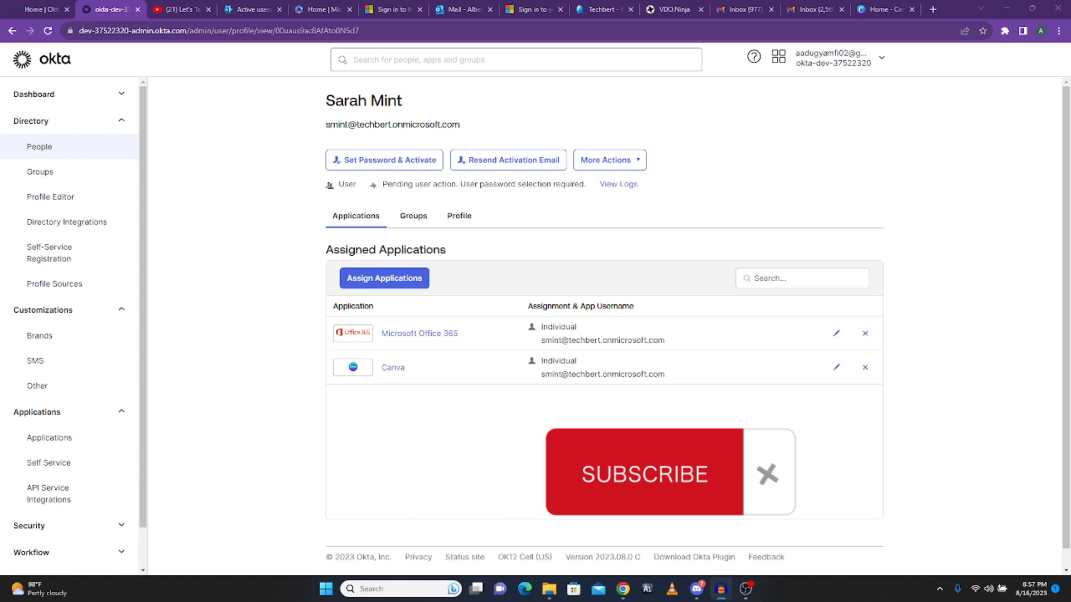